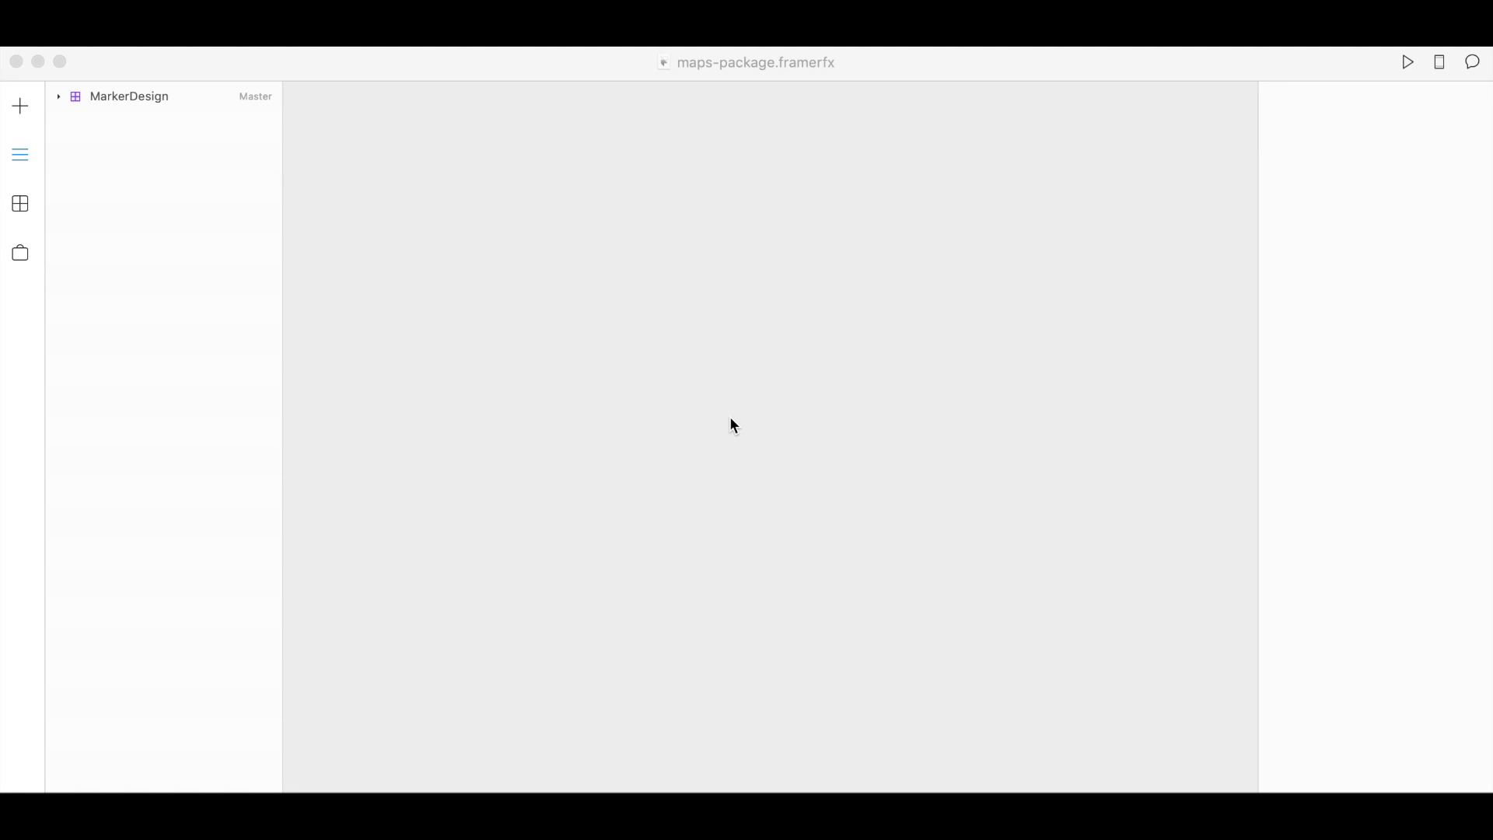
Step: Browse the package store, then list the installed Mapbox package components
left_click(20, 253)
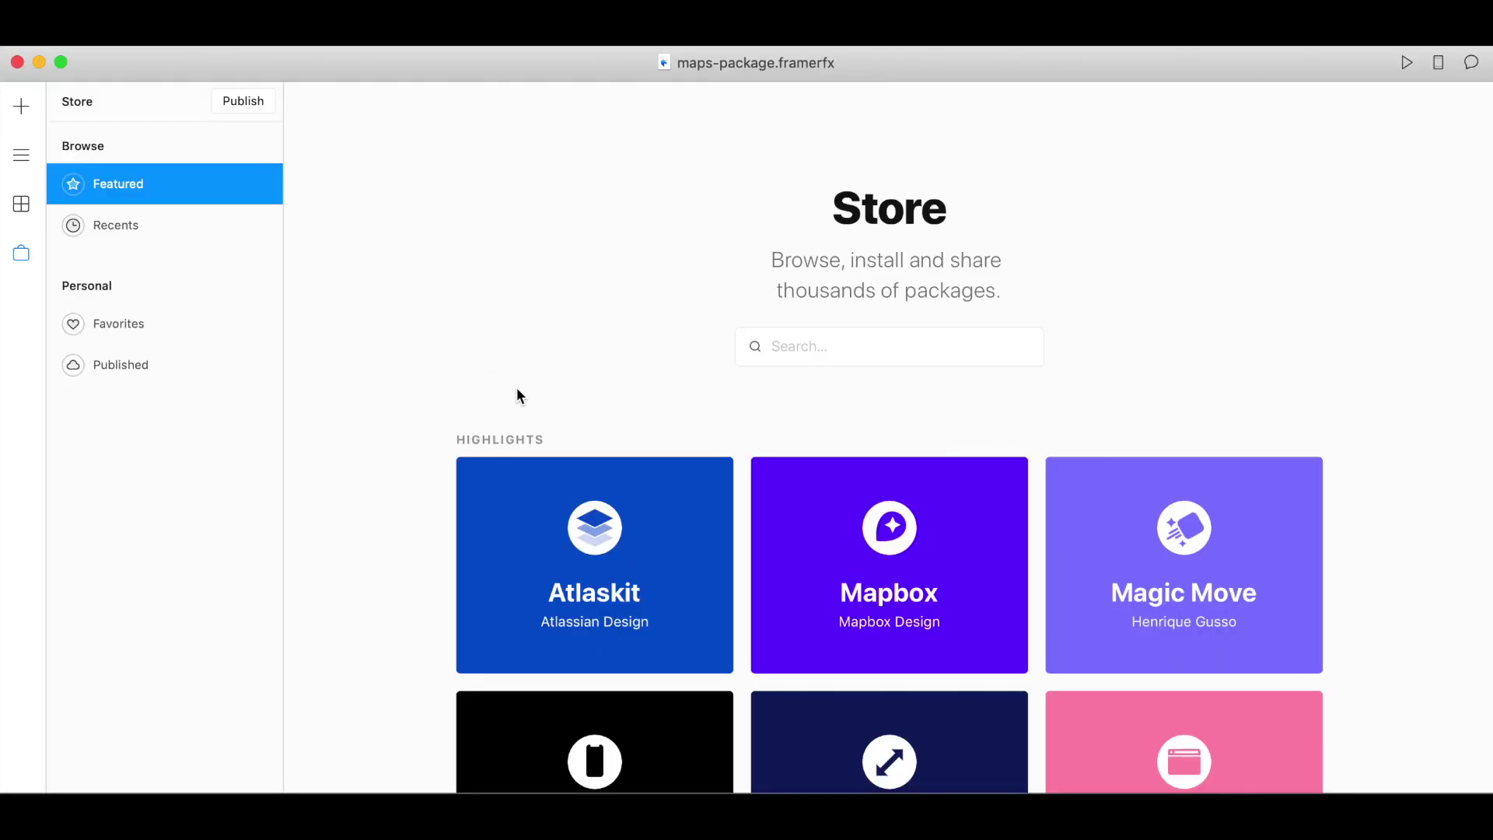
left_click(22, 203)
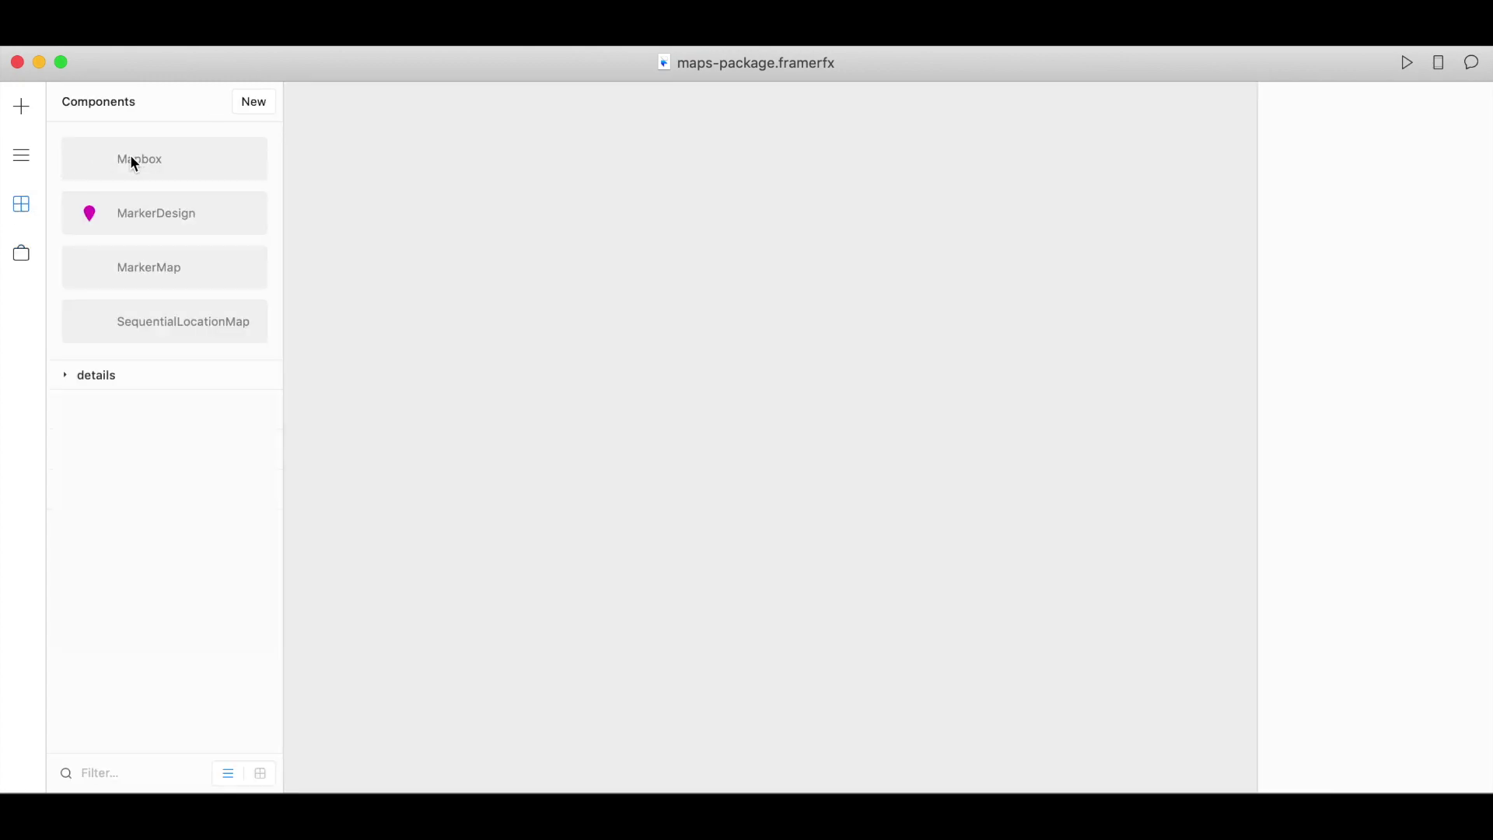
left_click(21, 107)
Step: Draw a 415 × 507 frame and fill it edge to edge with the Mapbox component
left_click_drag(528, 164, 977, 712)
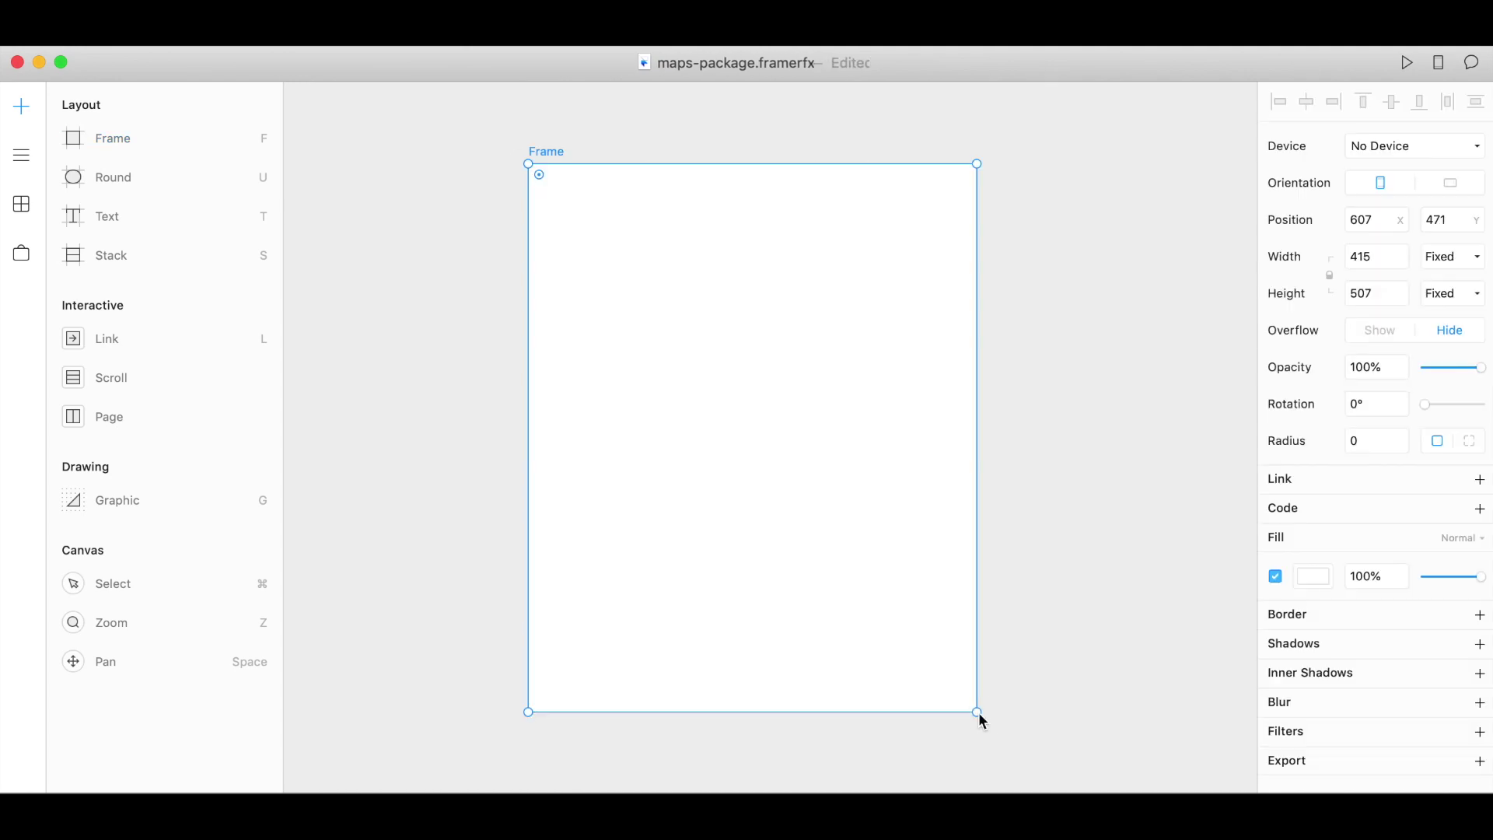
left_click(22, 205)
left_click_drag(118, 158, 397, 293)
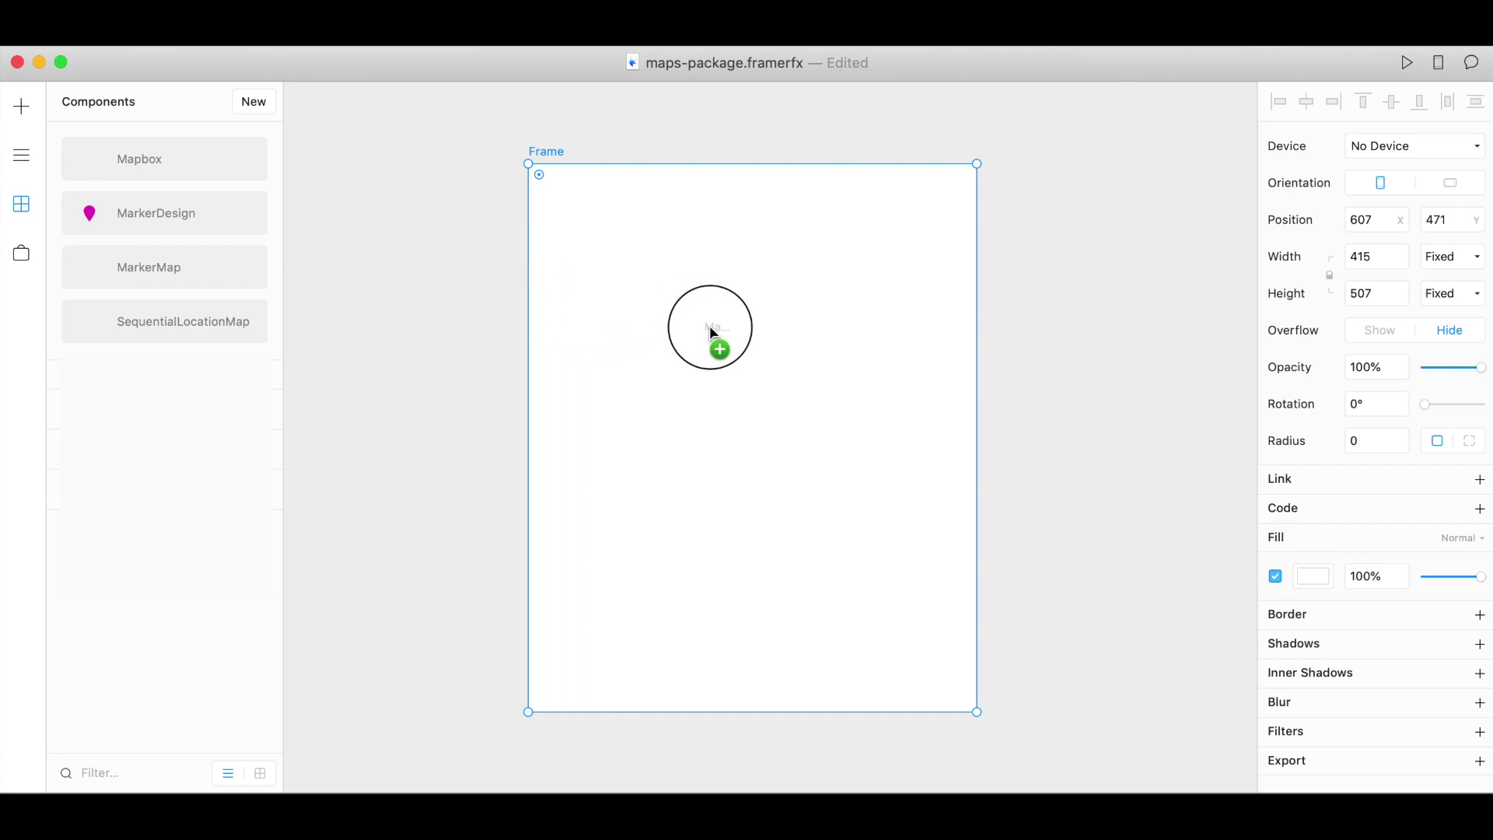
left_click_drag(710, 332, 717, 294)
left_click_drag(932, 570, 978, 712)
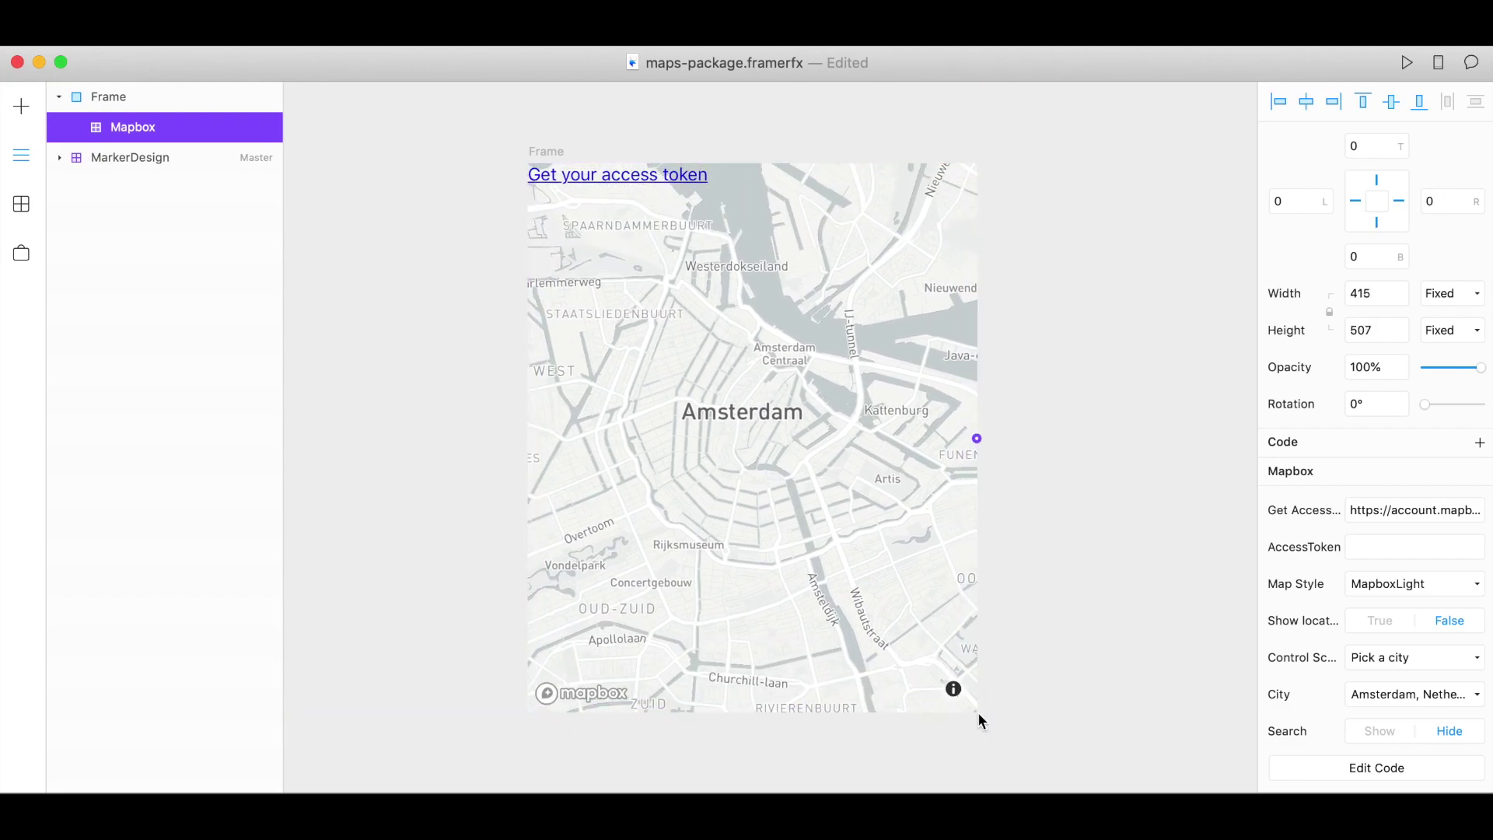
left_click(1381, 585)
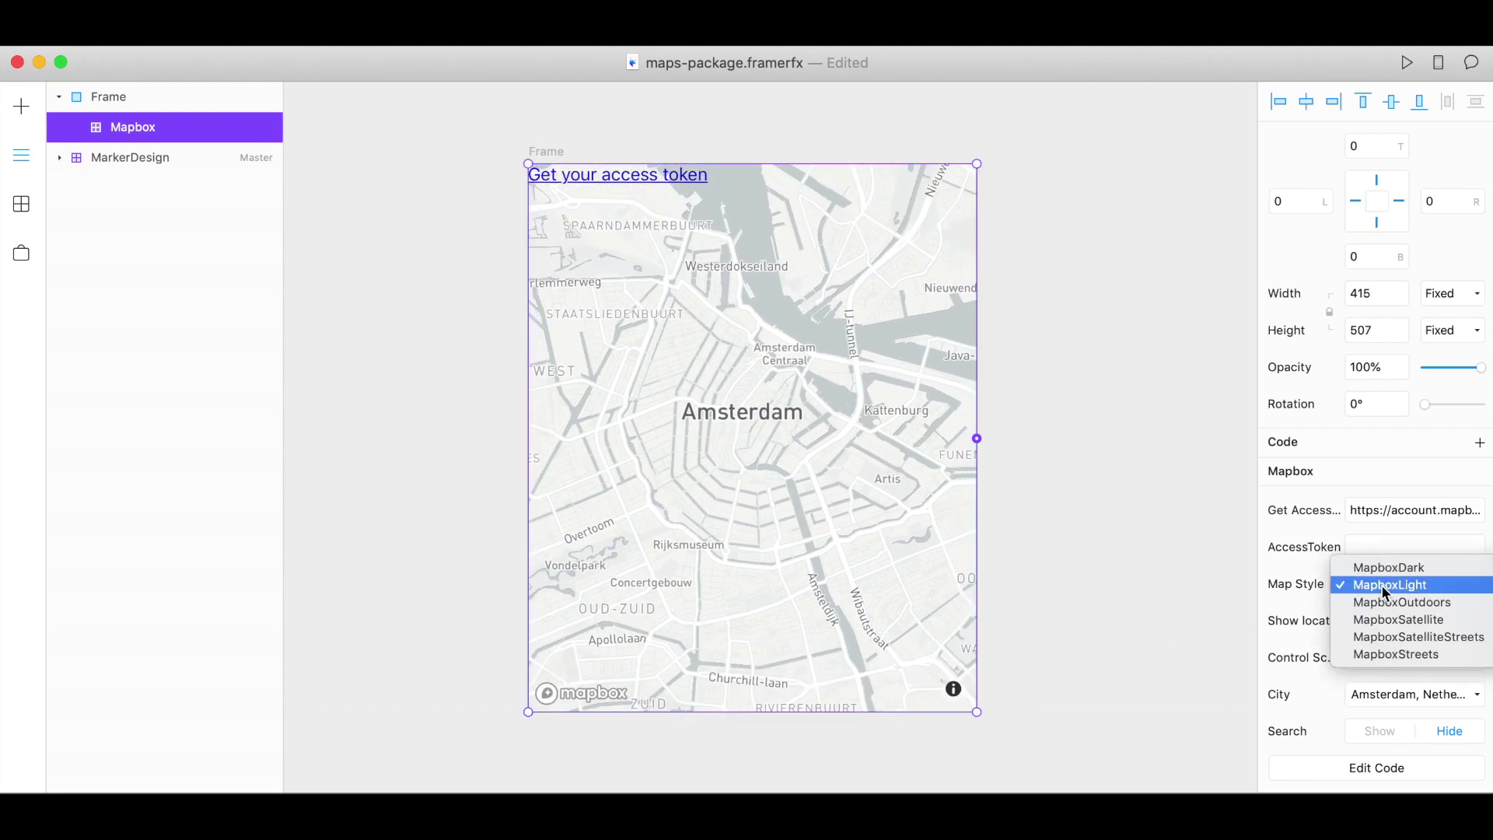
Step: Switch the map style to MapboxSatellite and copy the Get Access token URL
left_click(1419, 629)
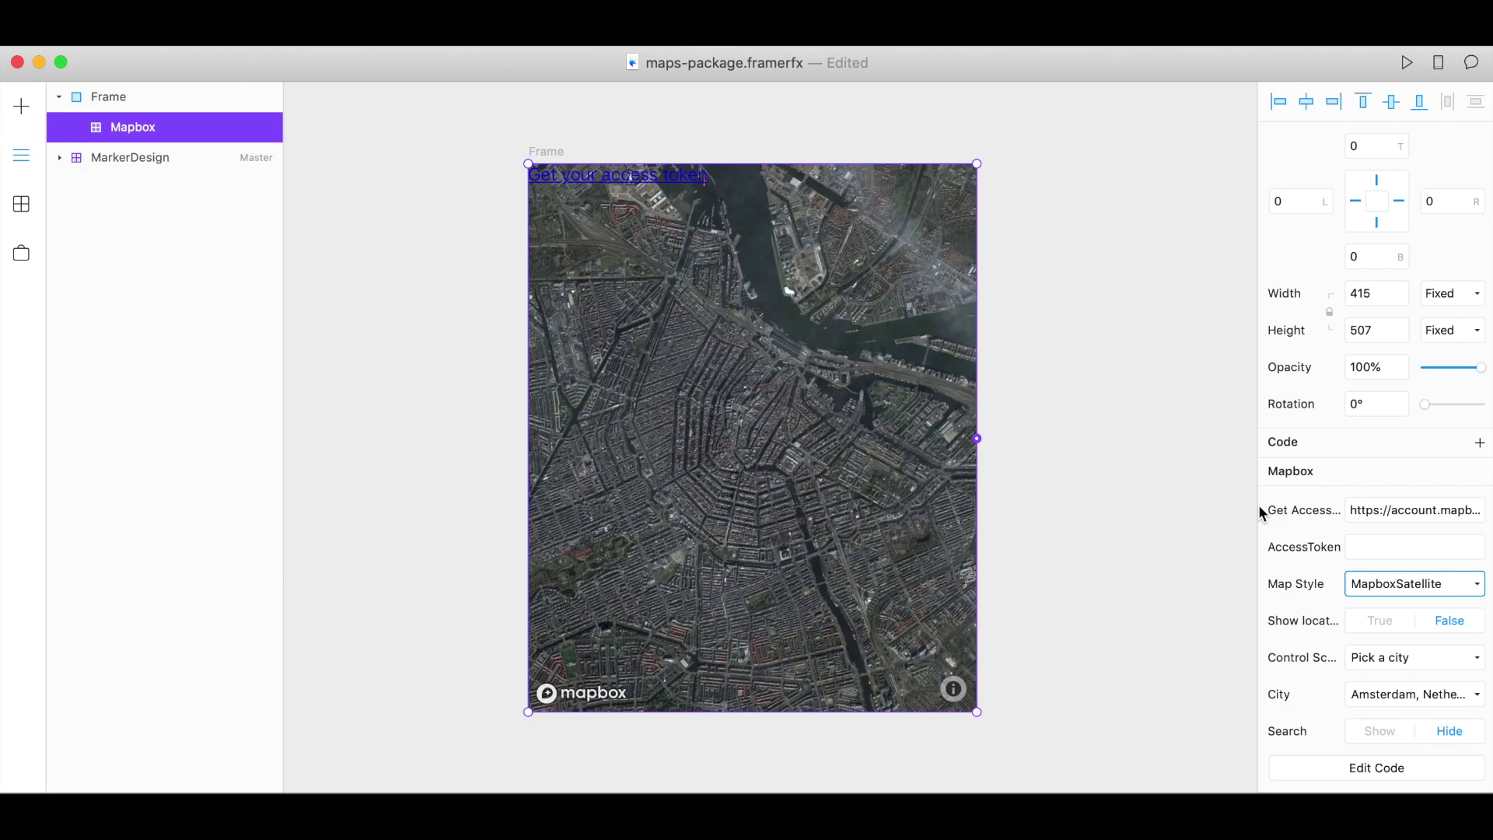
left_click(1373, 547)
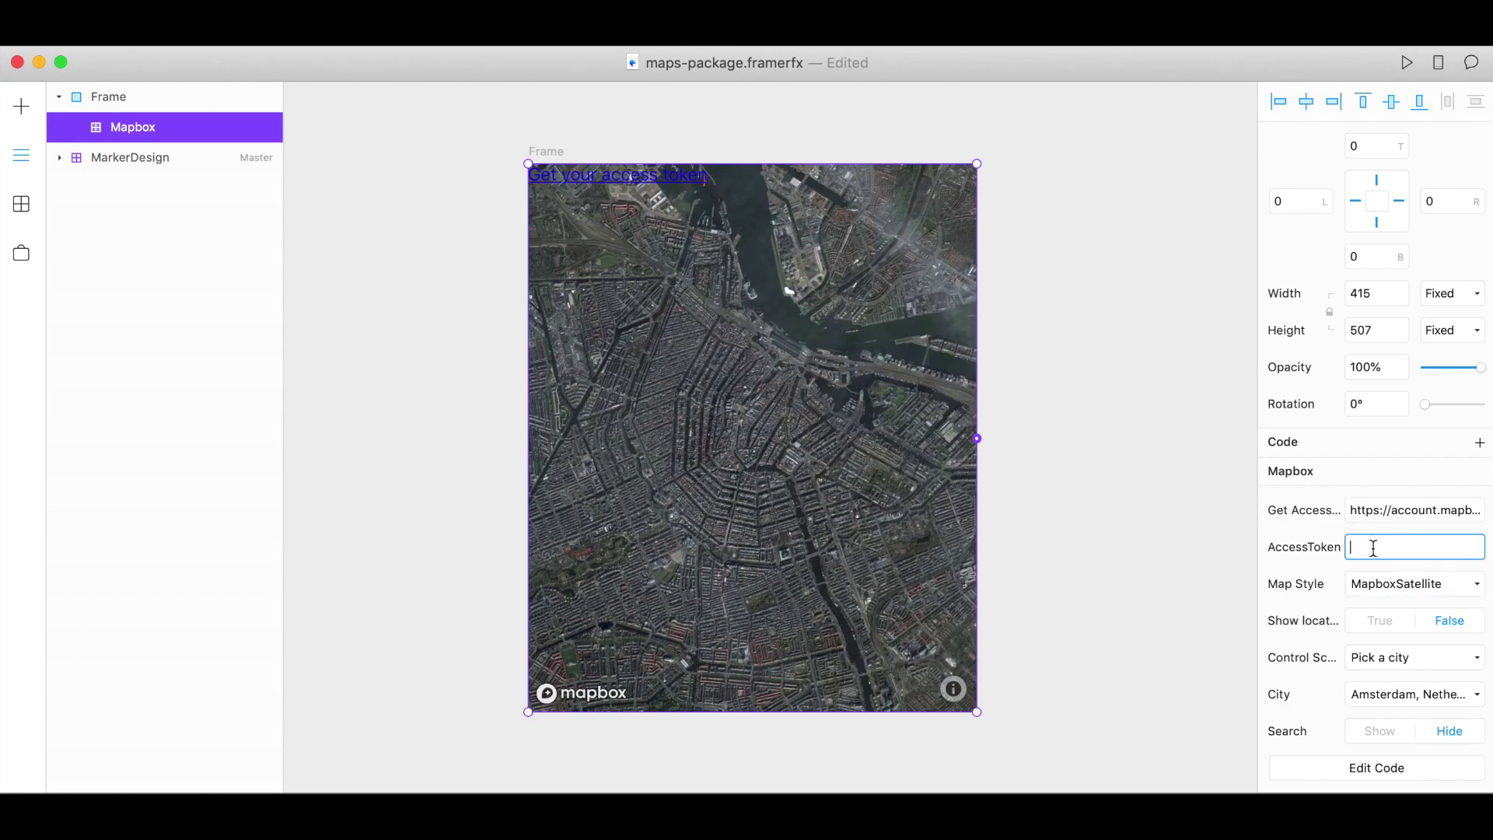
left_click(1388, 518)
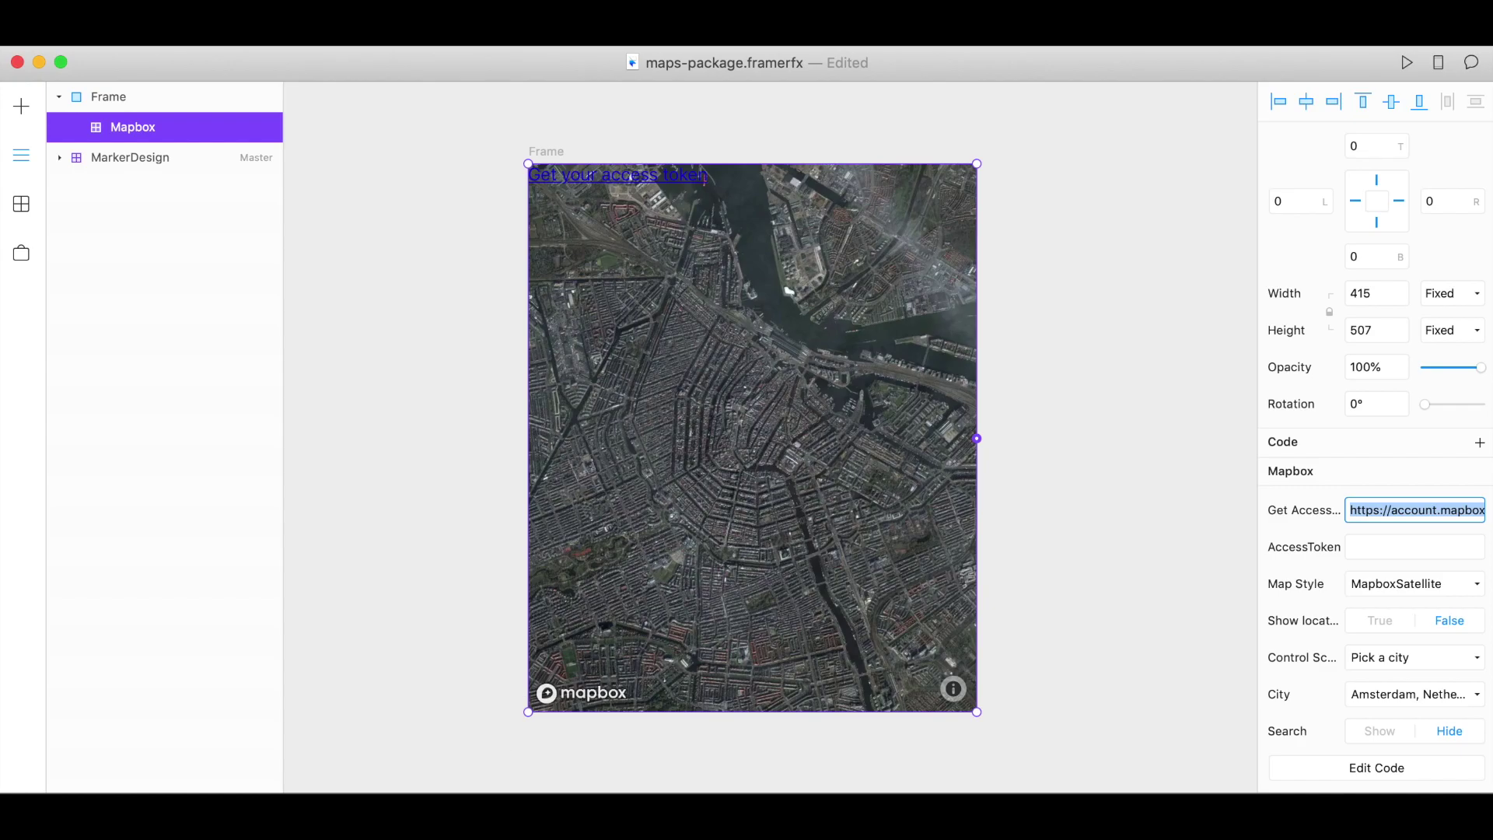
key("super+c")
Step: Open the token page in the browser, sign in, and copy the default public access token
key("super+Tab")
key("super+l")
key("super+v")
key("Return")
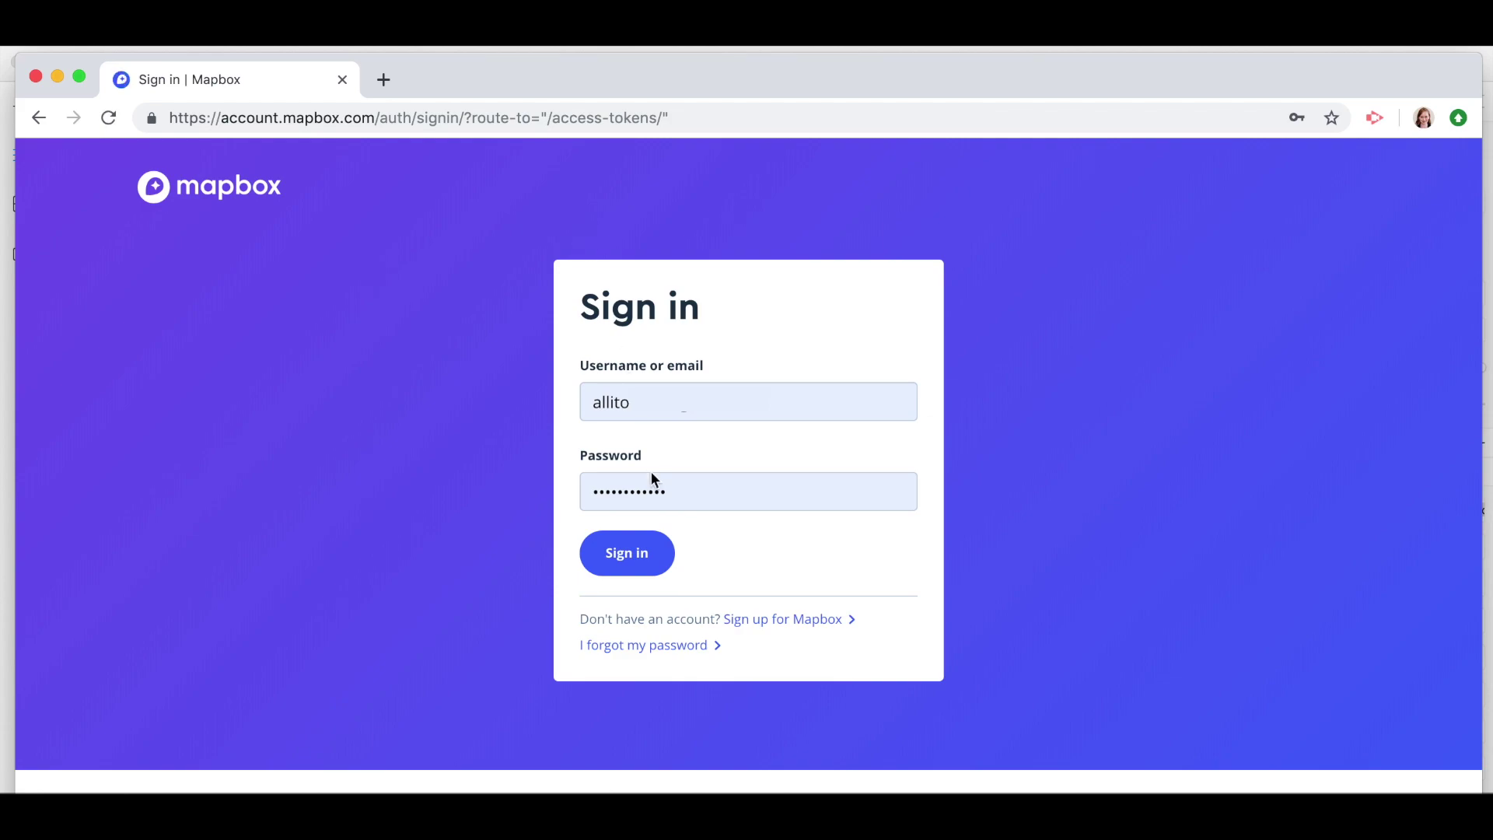
left_click(632, 563)
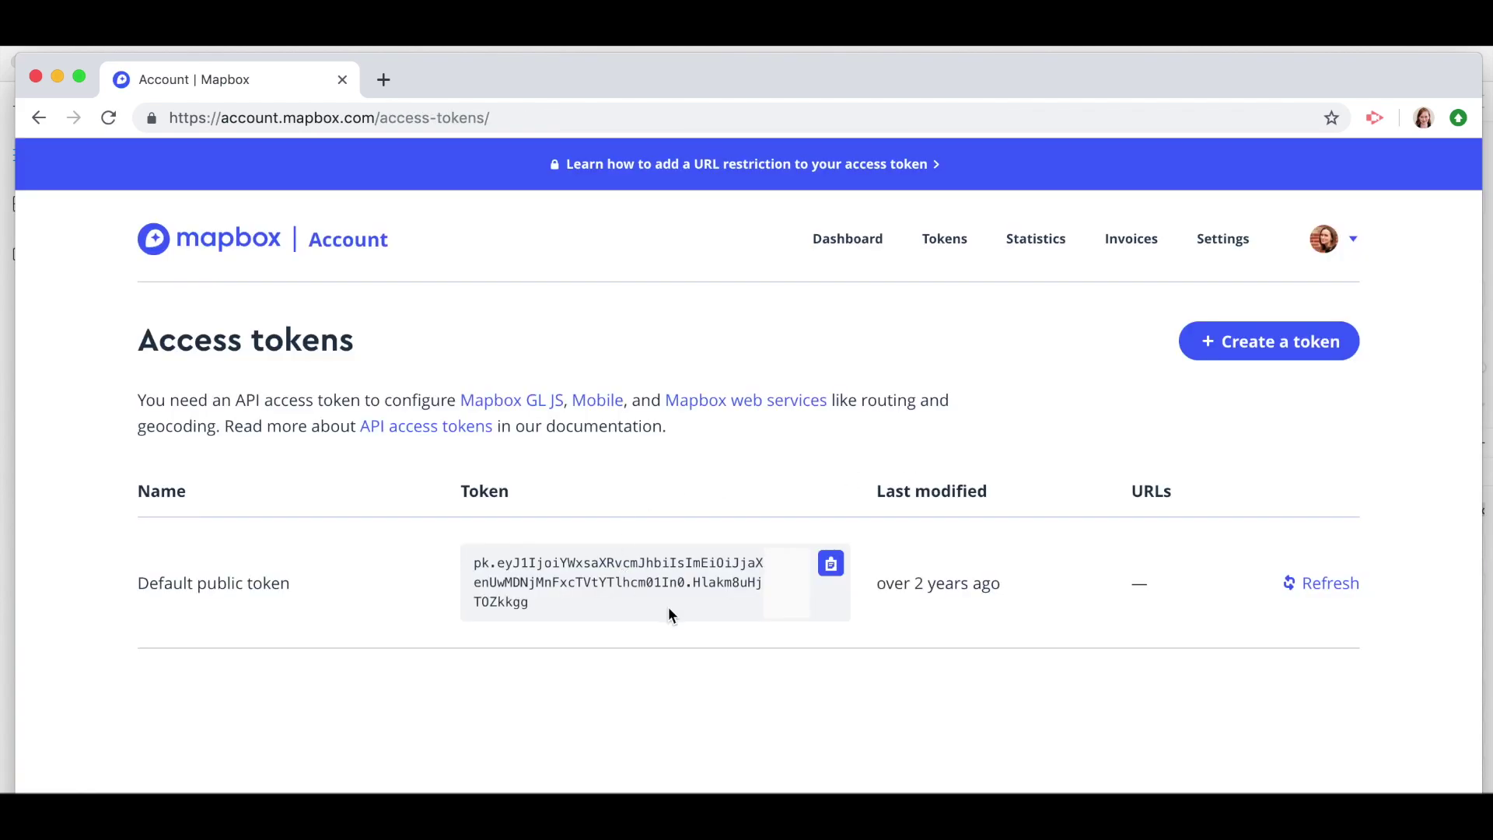
left_click(831, 565)
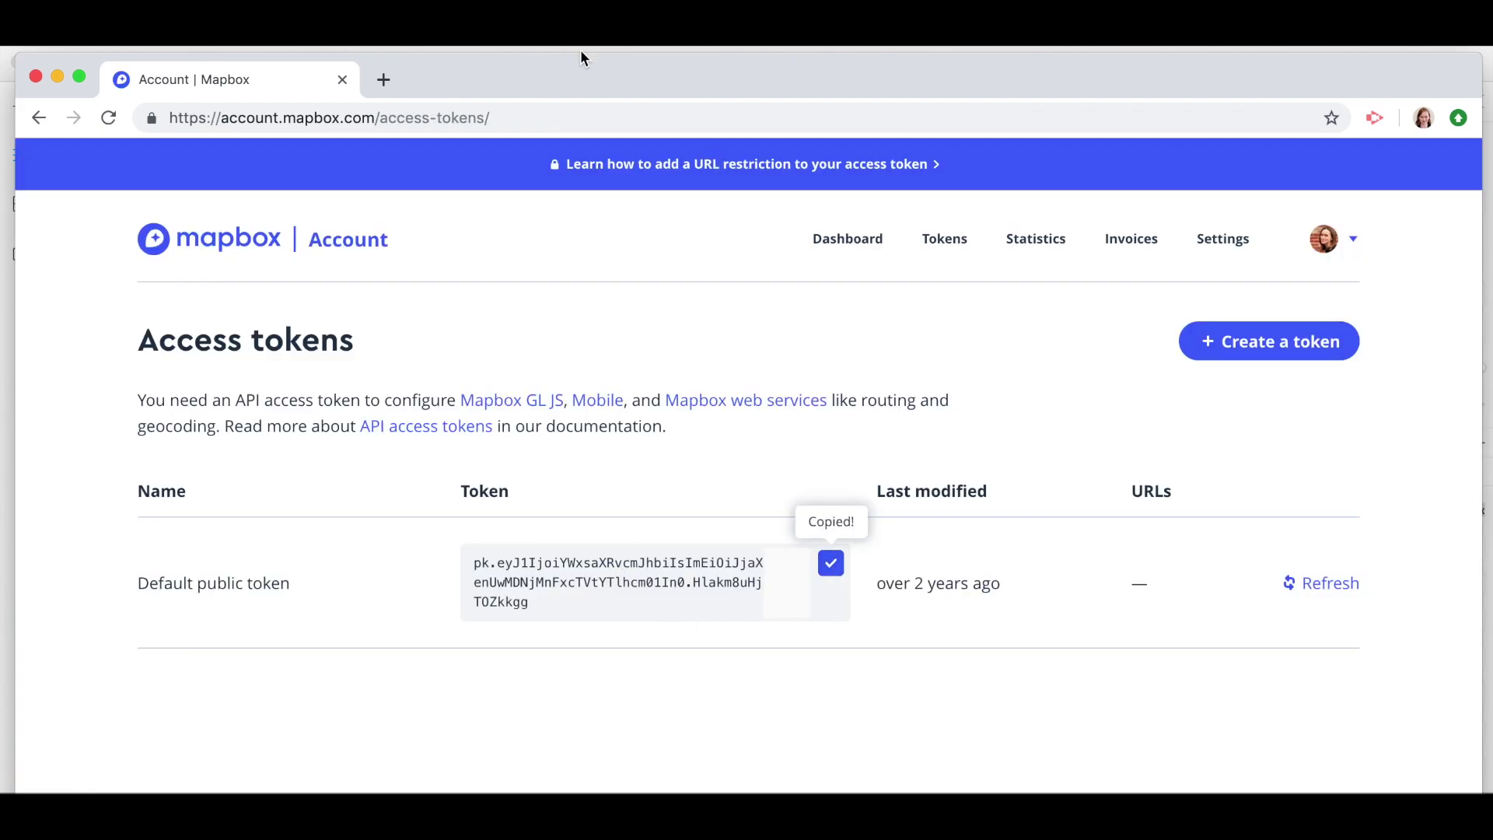
left_click(4, 209)
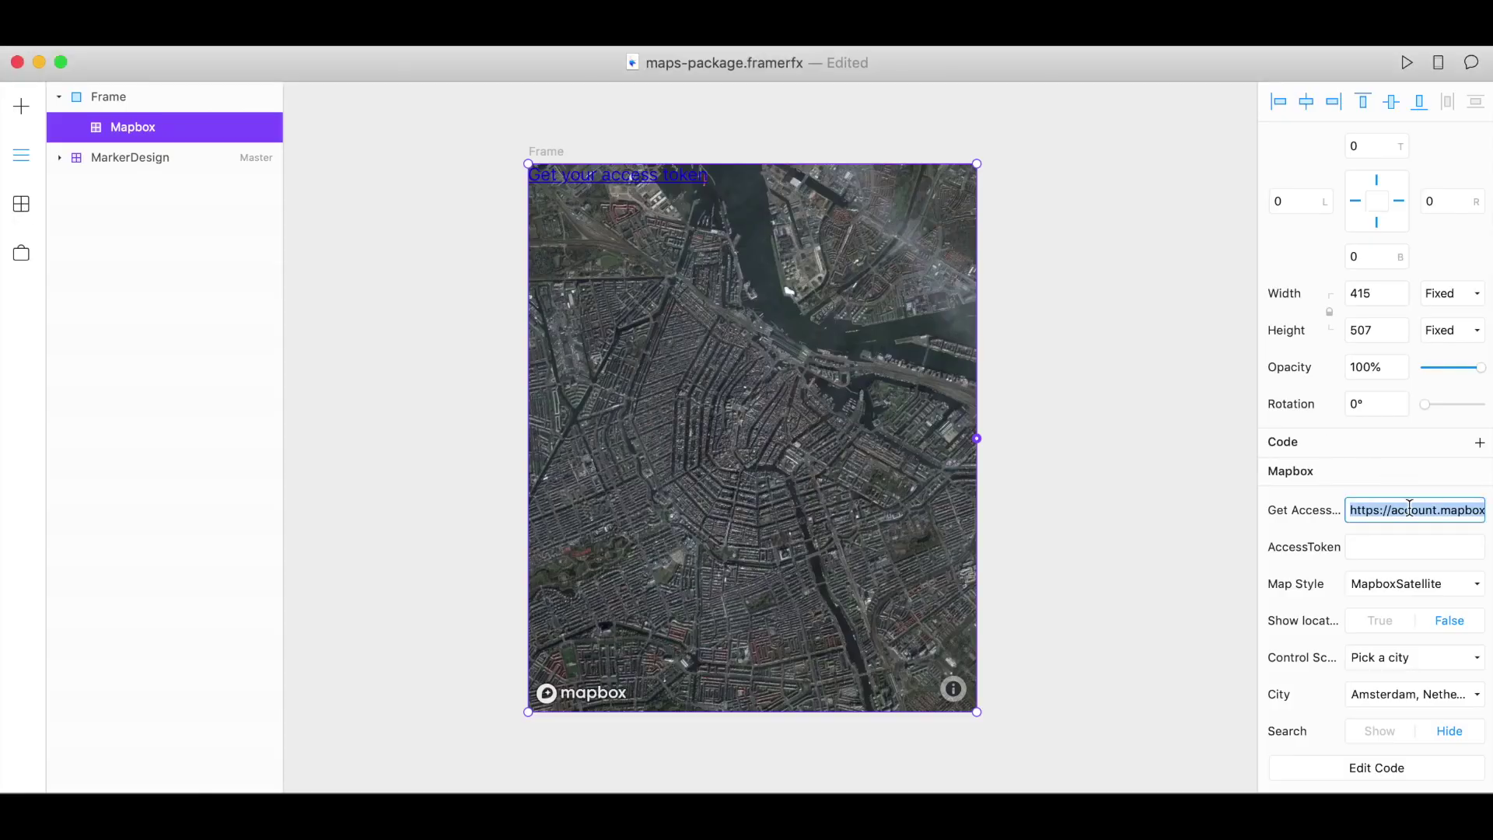
Step: Paste the copied access token into the map's AccessToken field
left_click(1392, 539)
key("super+v")
key("Return")
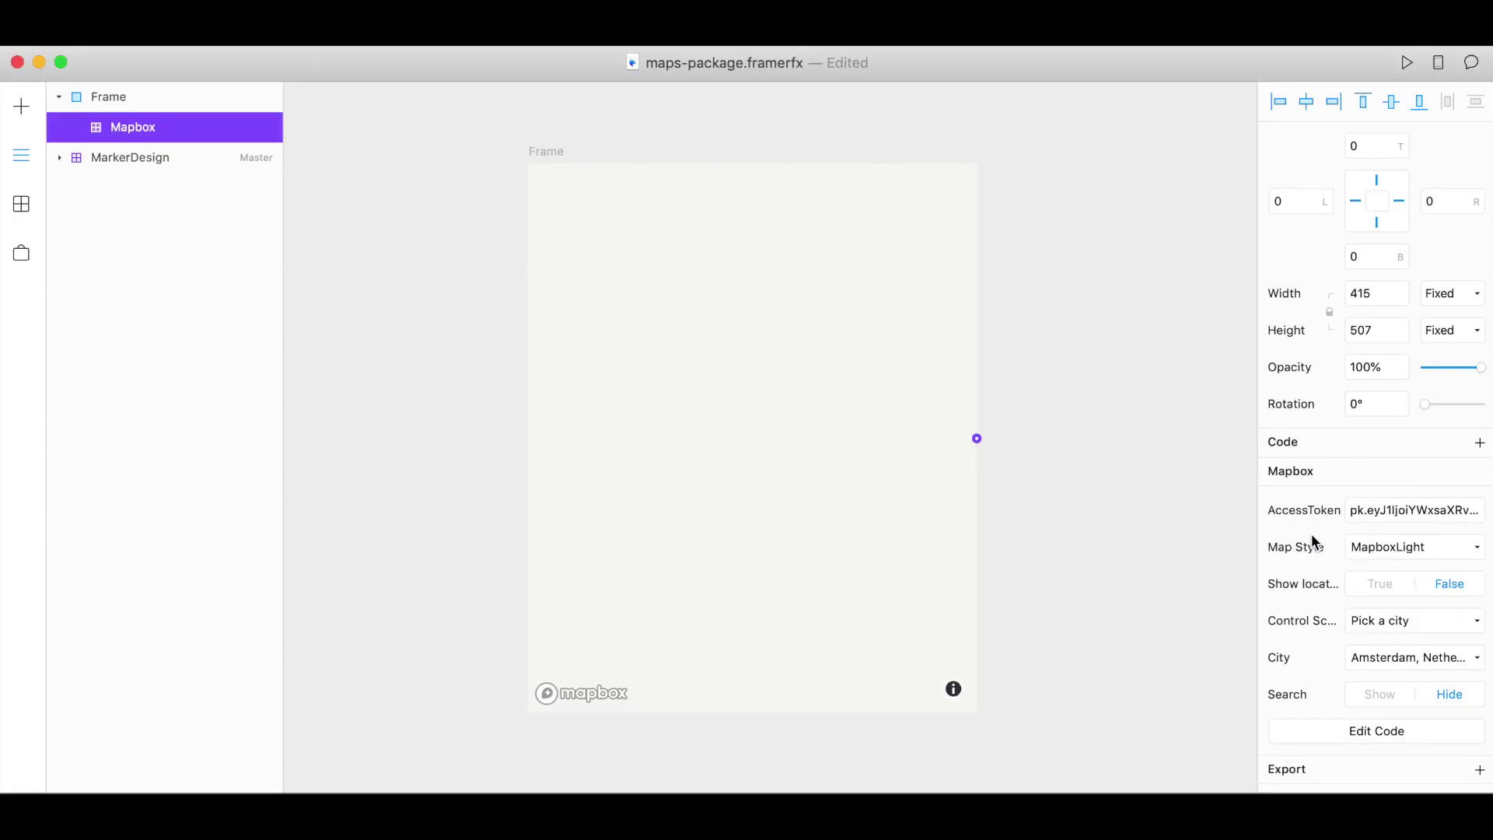
Step: Try the Vintage map style, then set Map Style to Custom and select its URL field
left_click(1381, 547)
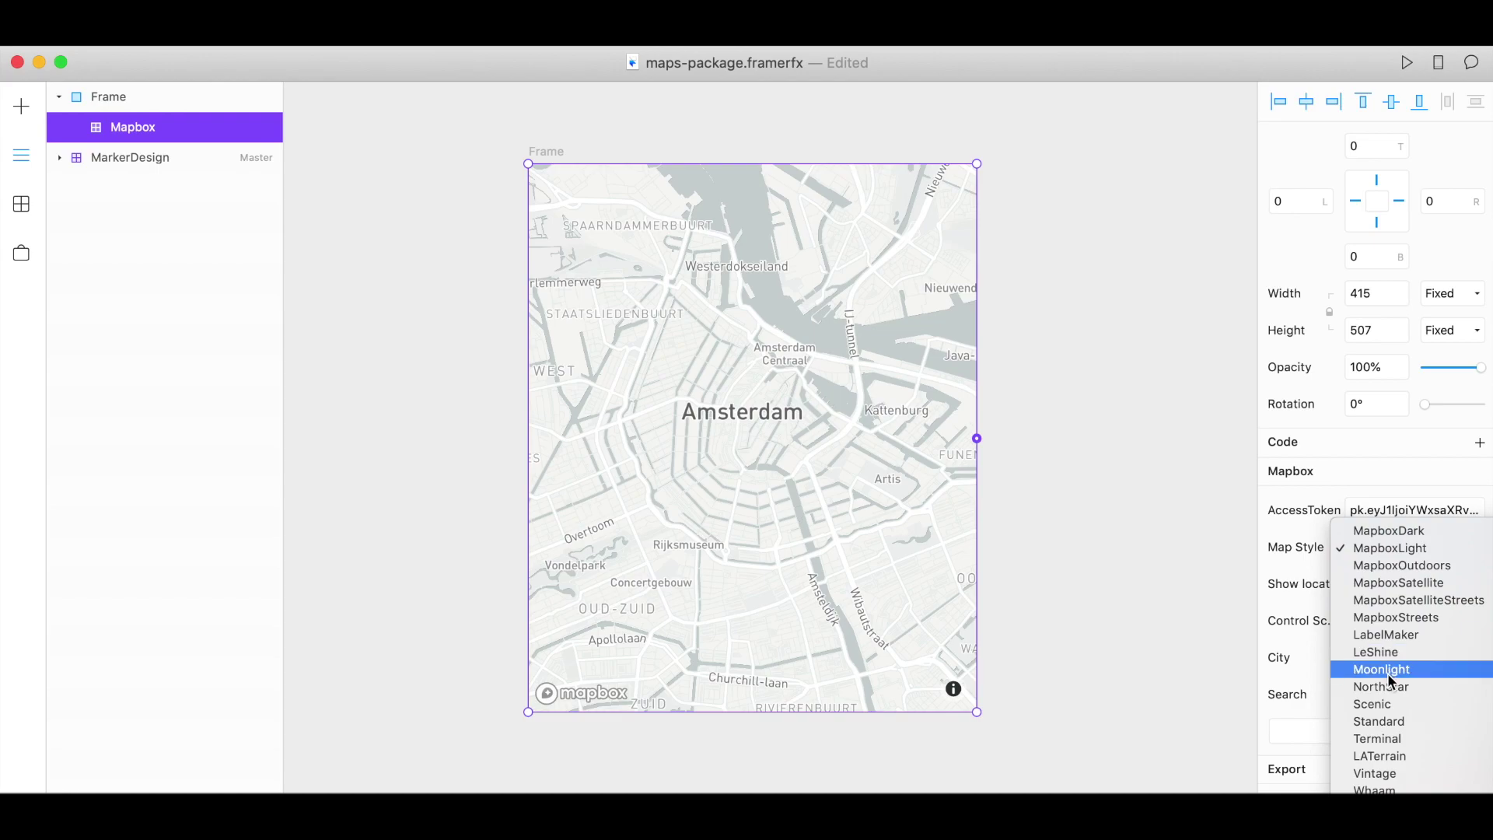
left_click(1389, 773)
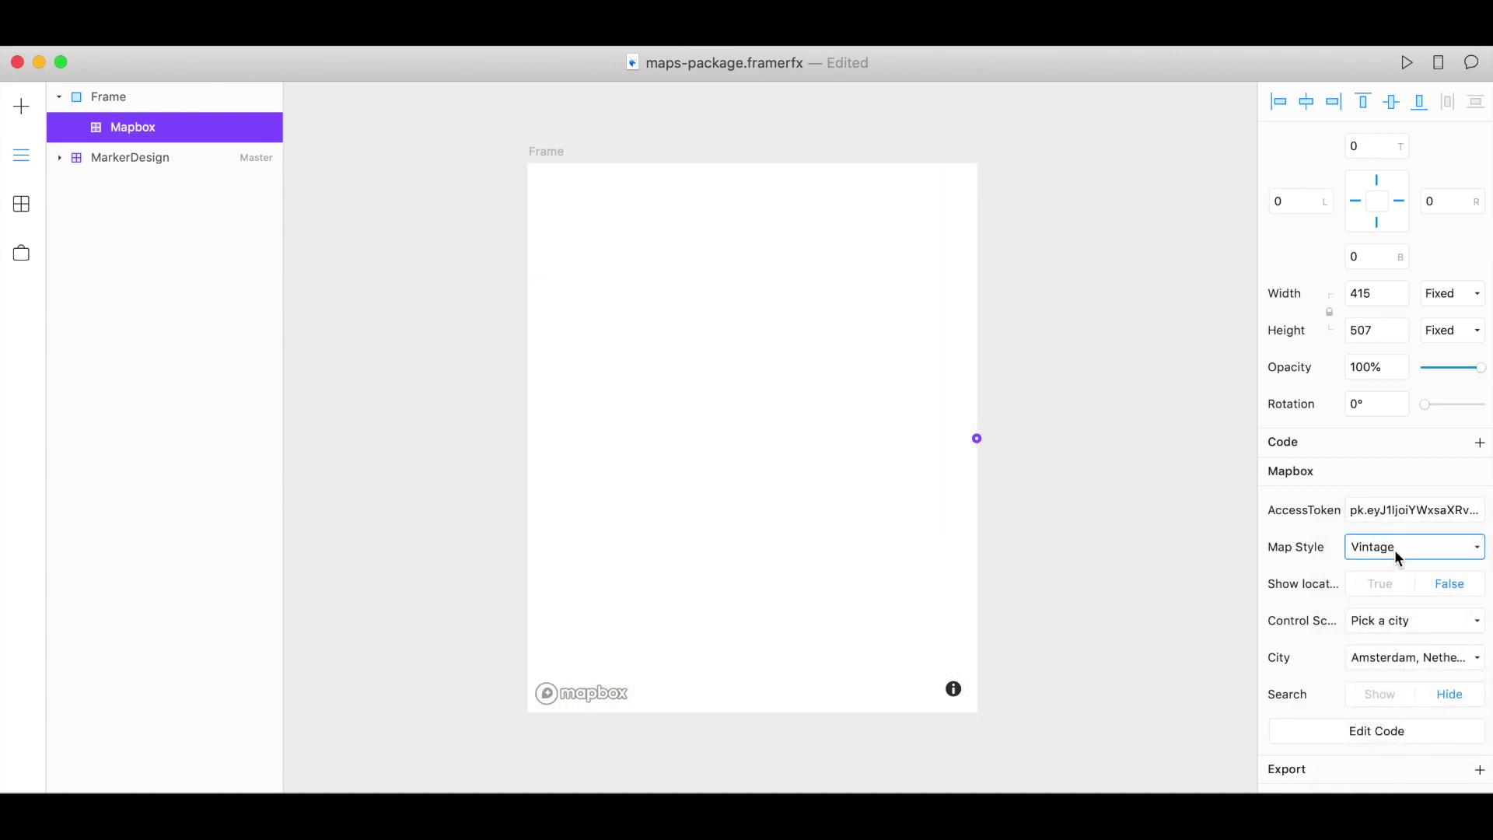
left_click(1394, 547)
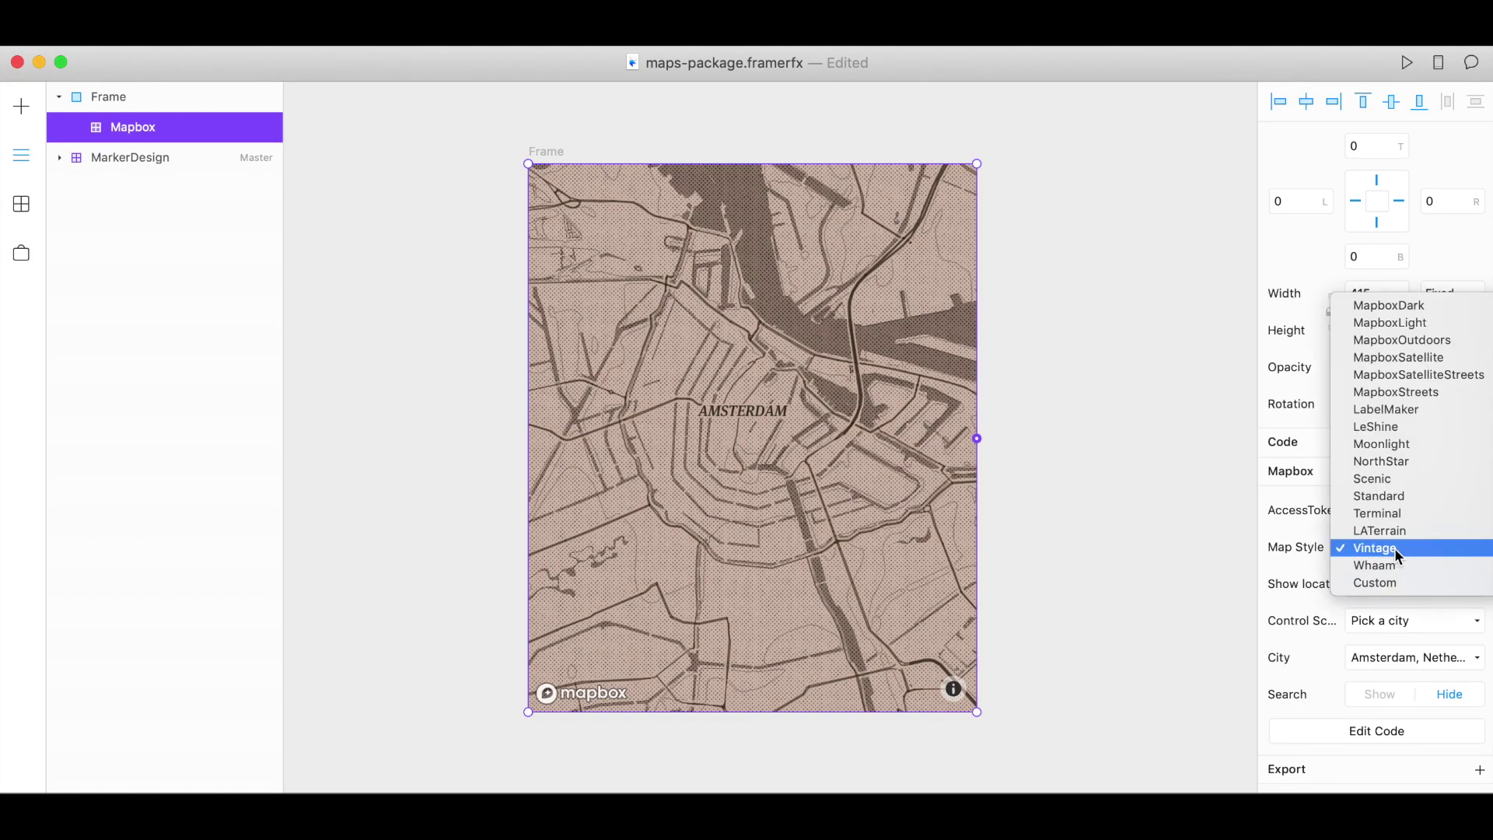
left_click(1402, 582)
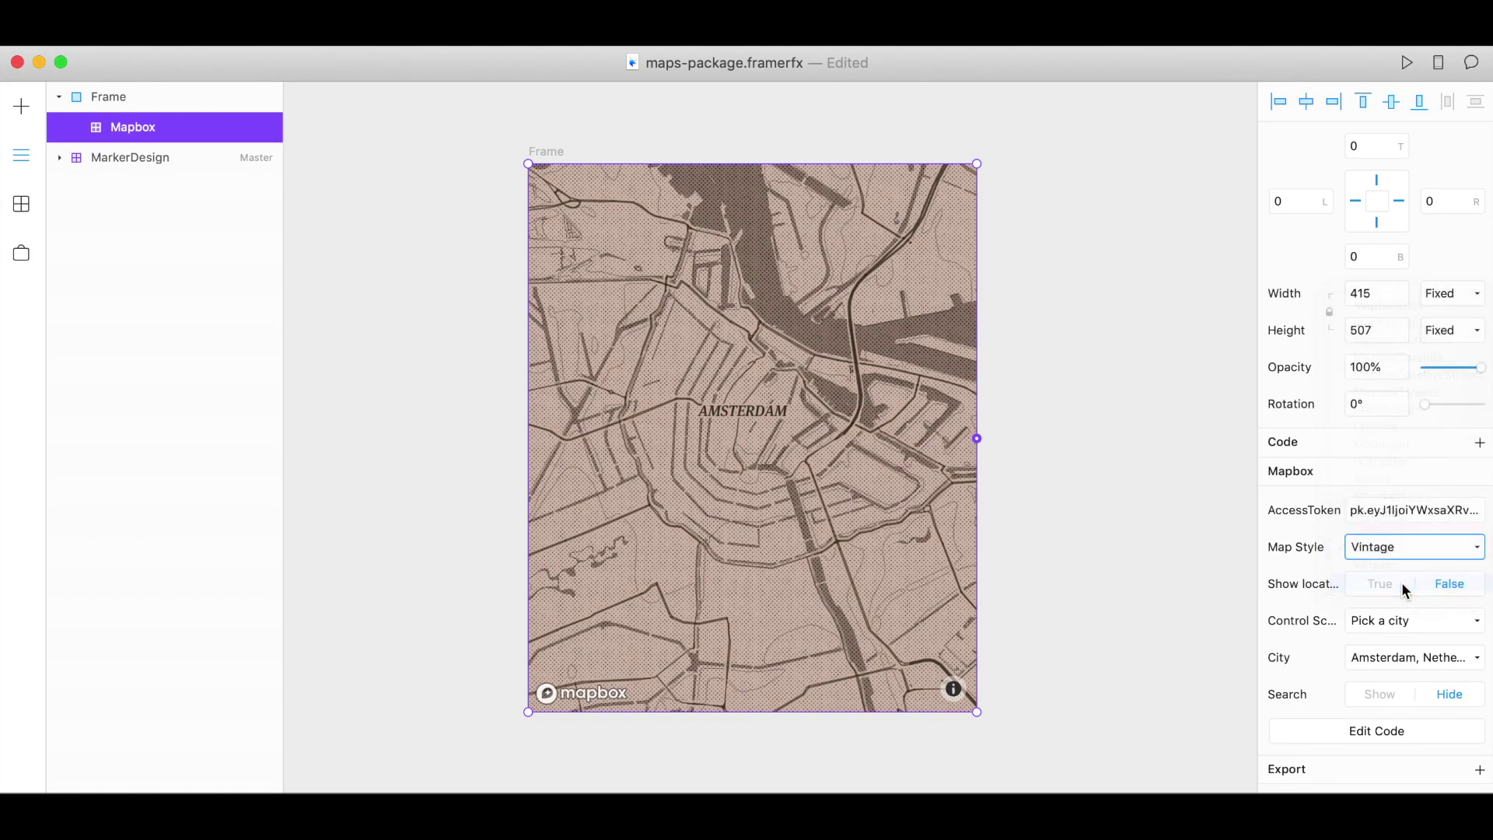
left_click(1379, 577)
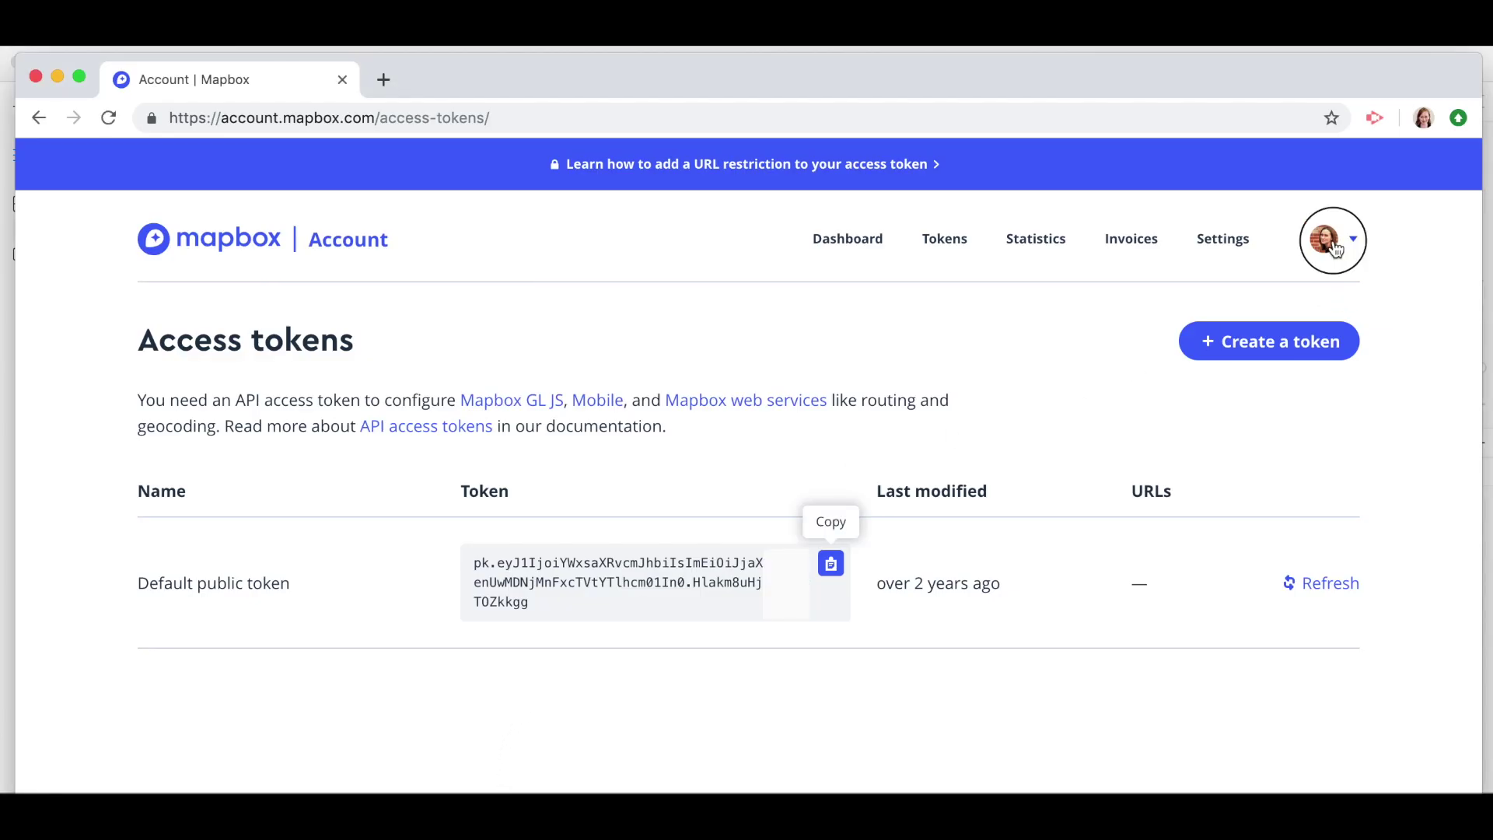
Step: In Mapbox Studio, copy My Custom Map Style's Style URL from its Share & use panel
left_click(1318, 251)
left_click(1257, 353)
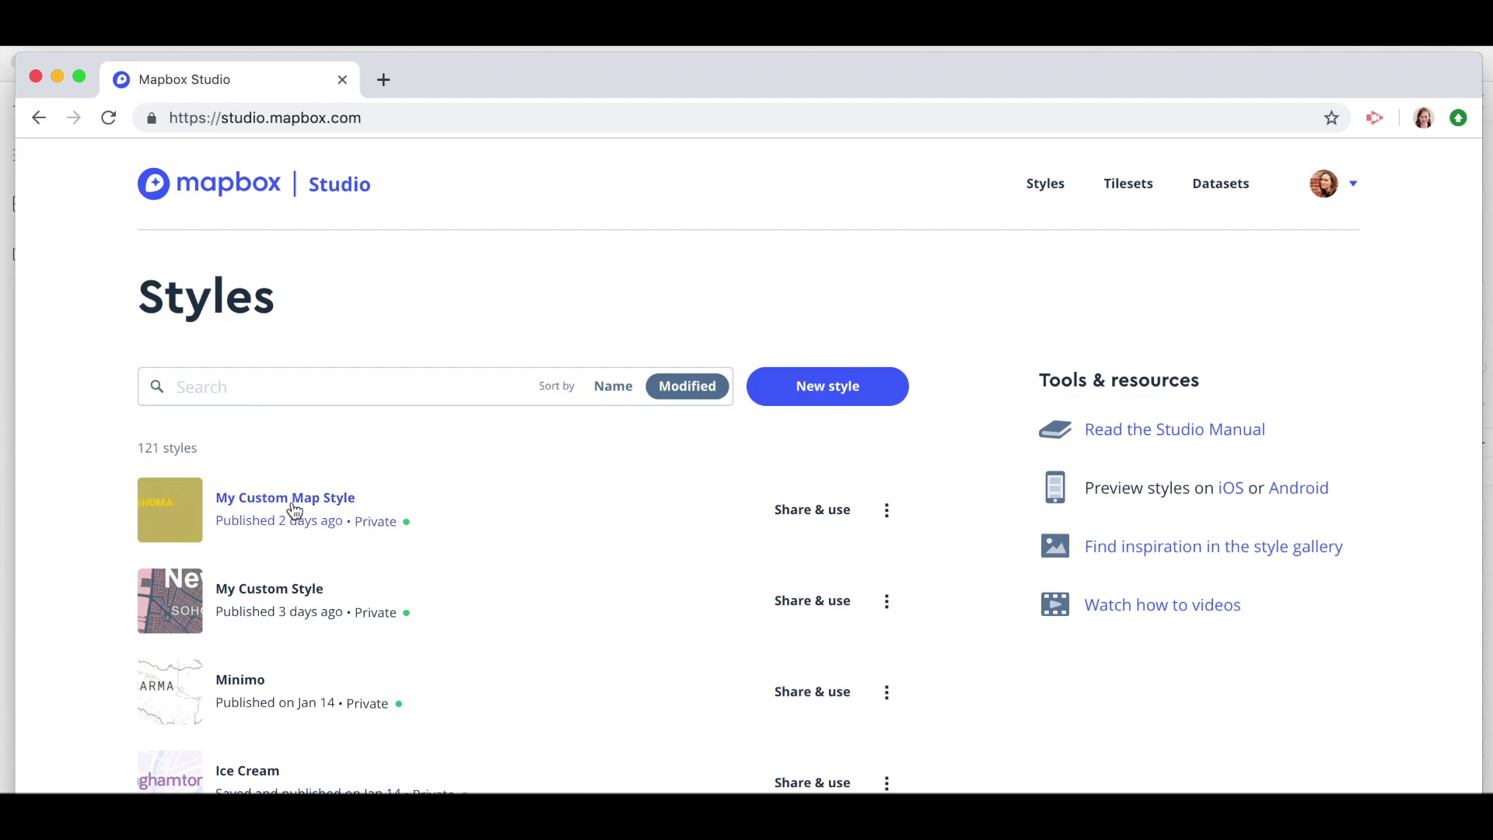
left_click(810, 531)
left_click(772, 465)
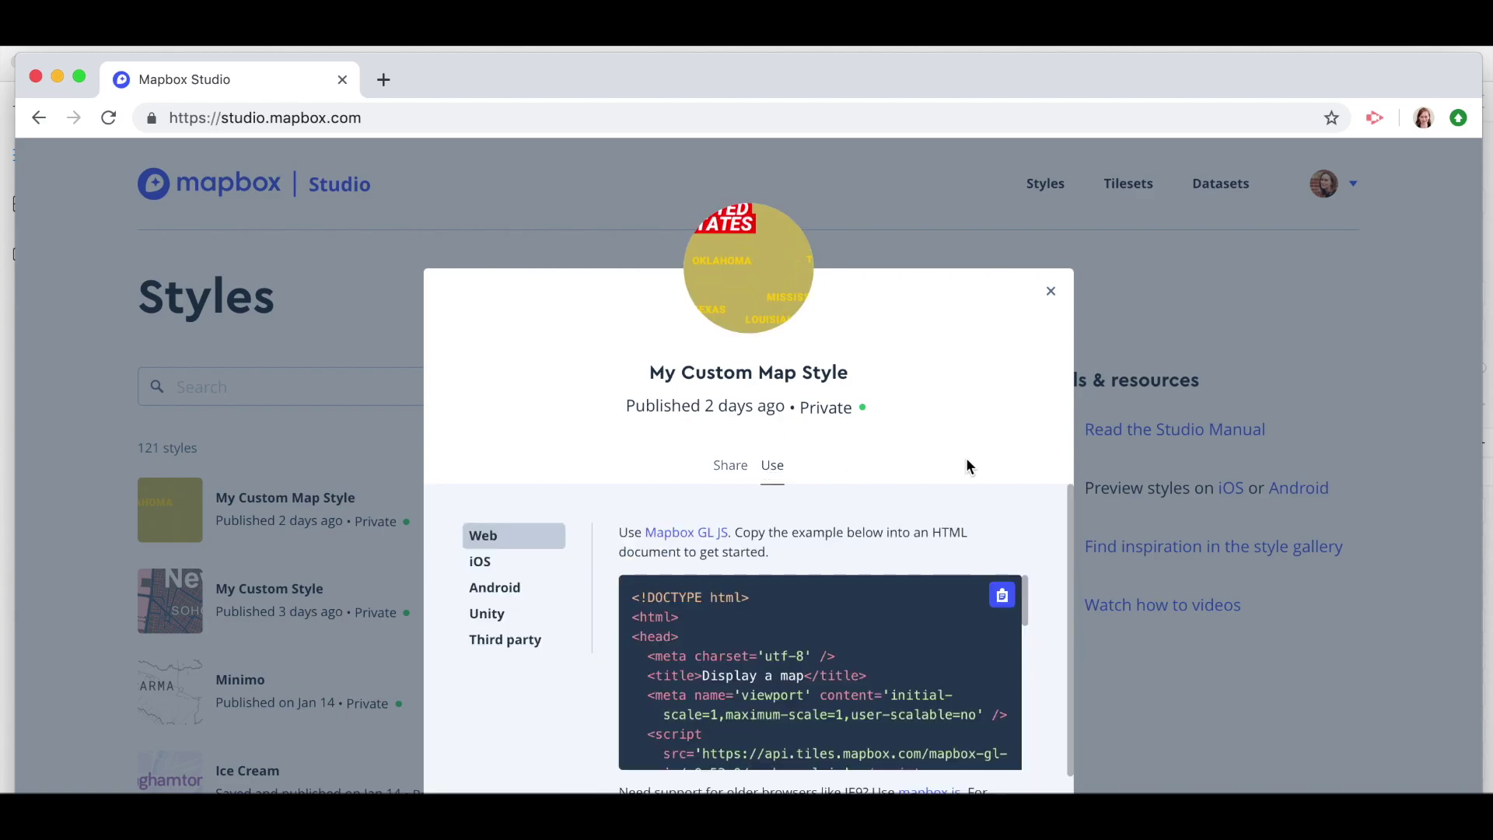
scroll(1042, 524, "down", 5)
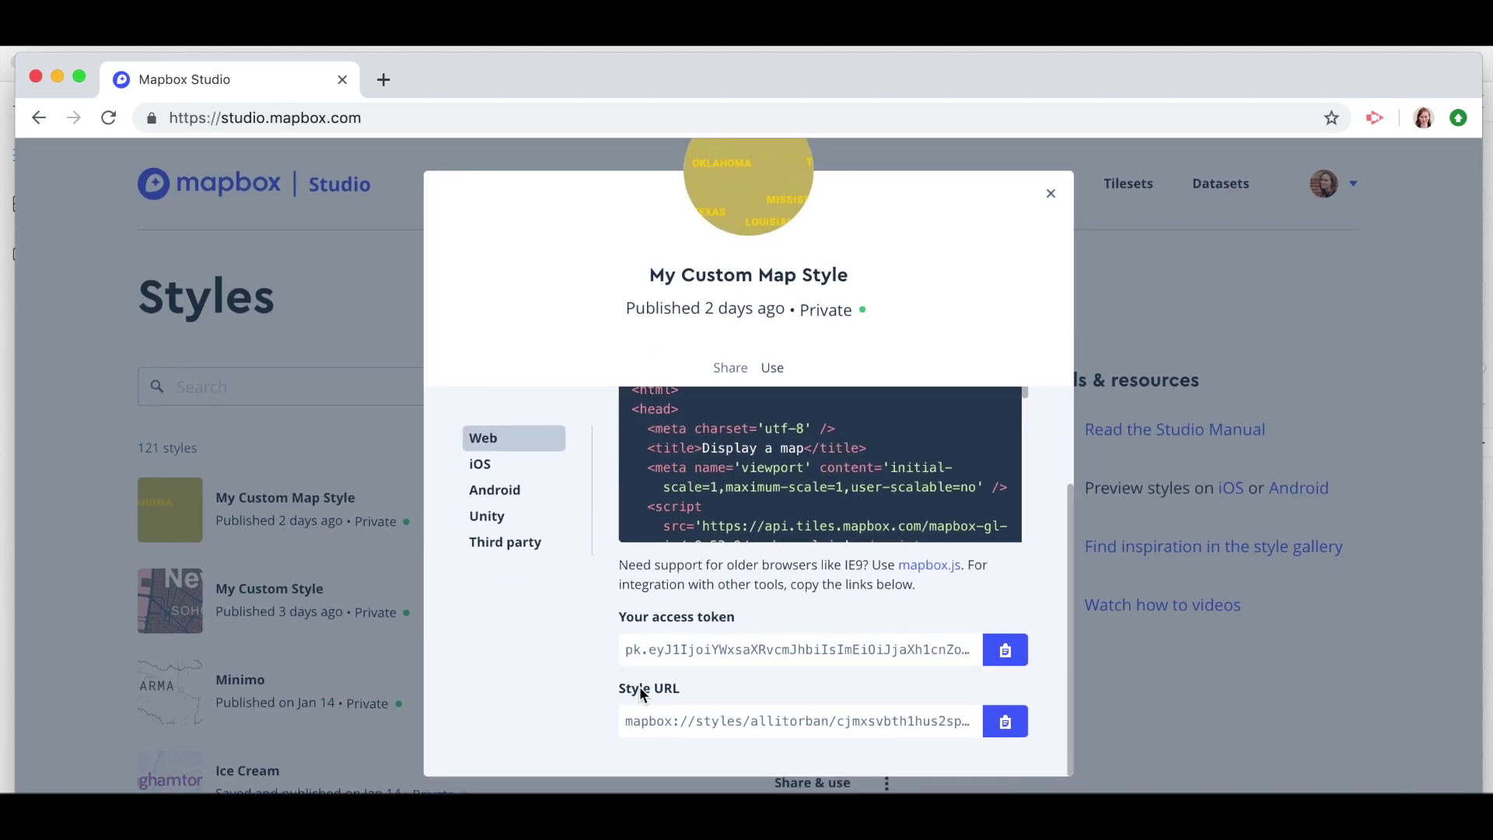
left_click(1004, 720)
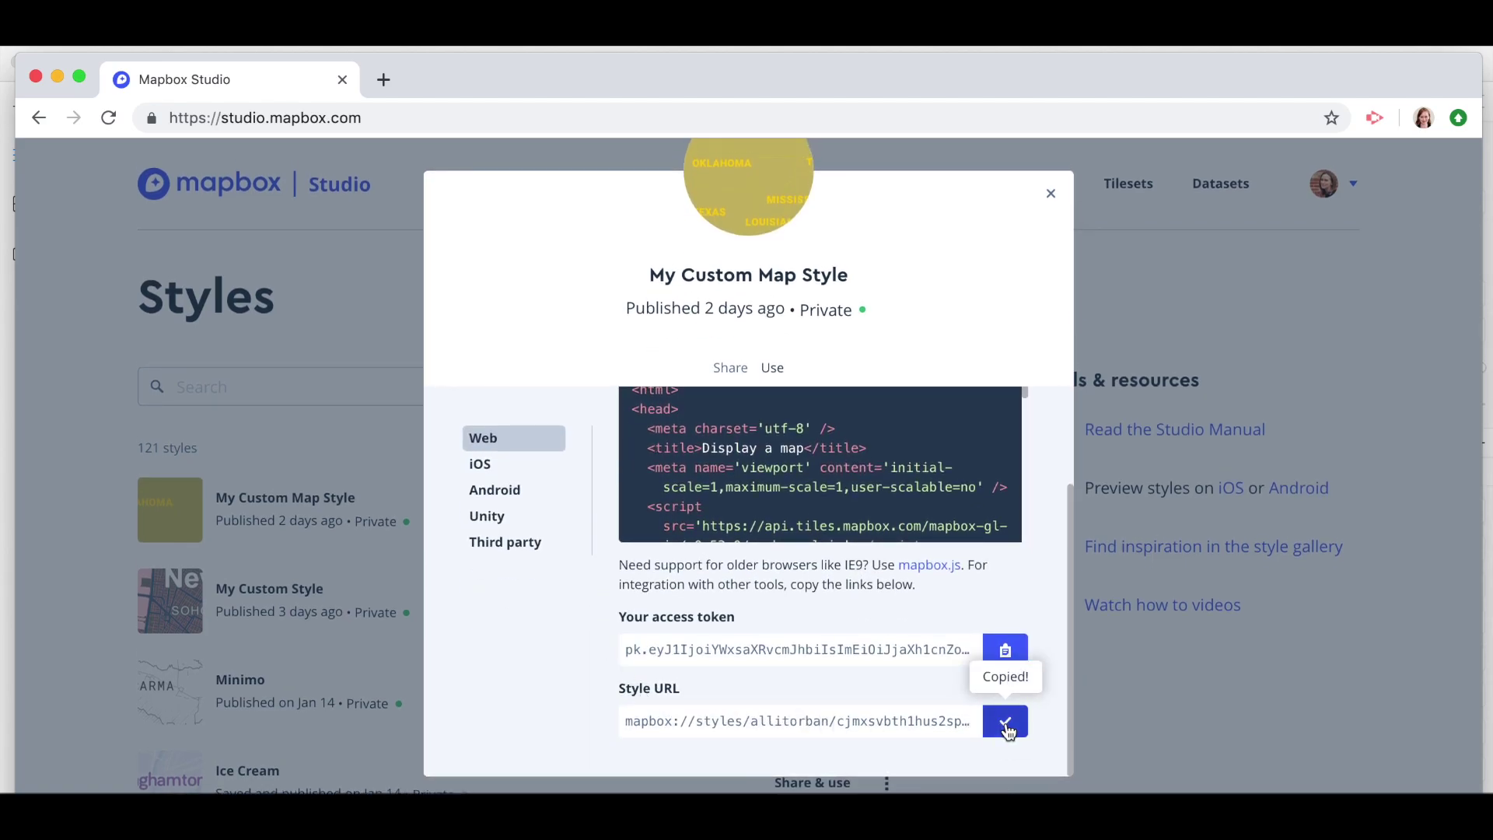
left_click(10, 234)
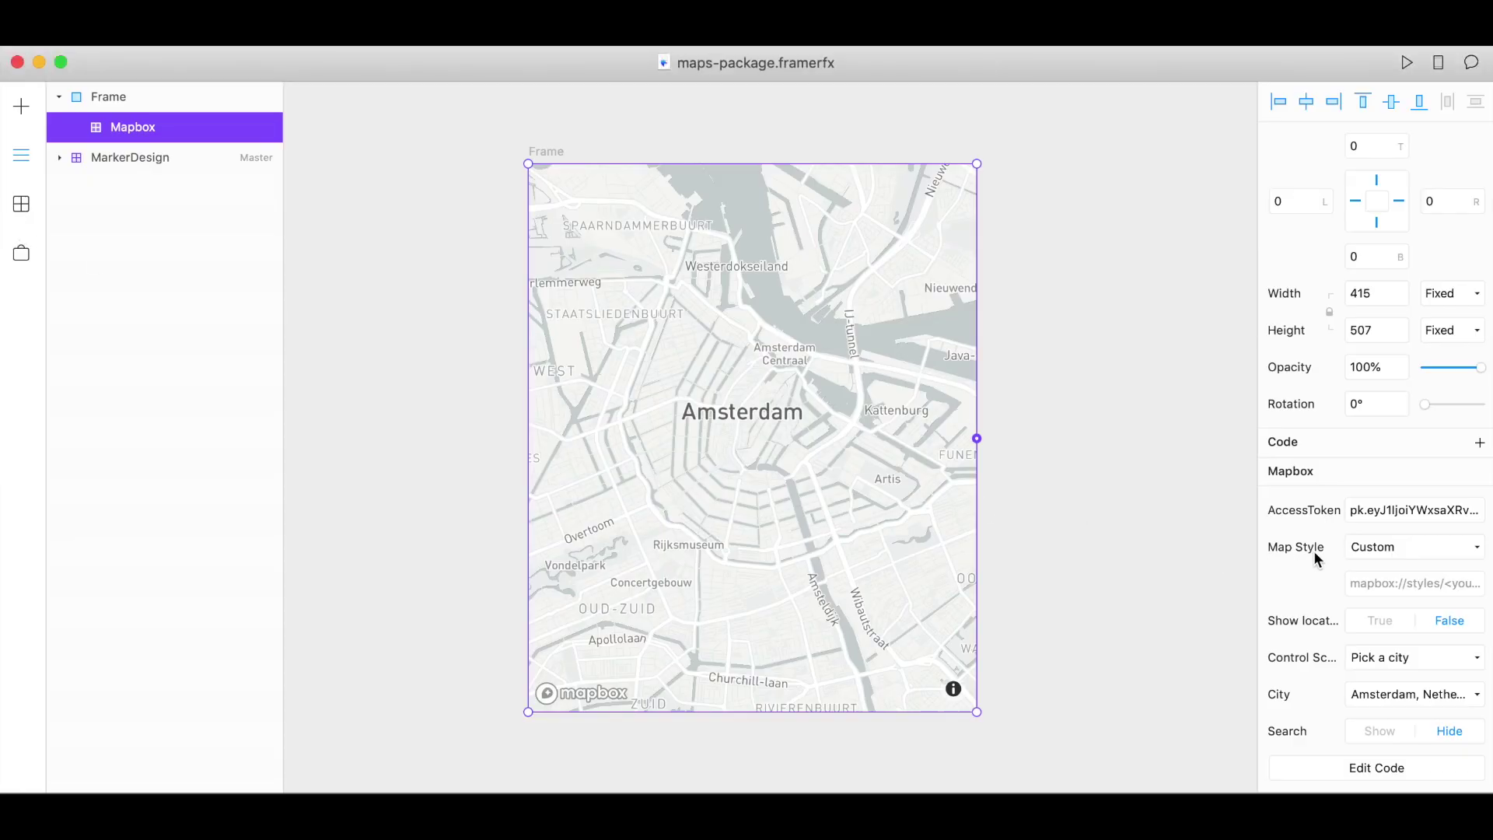
Step: Paste the copied style URL into the custom Map Style field and apply it
left_click(1353, 579)
key("super+v")
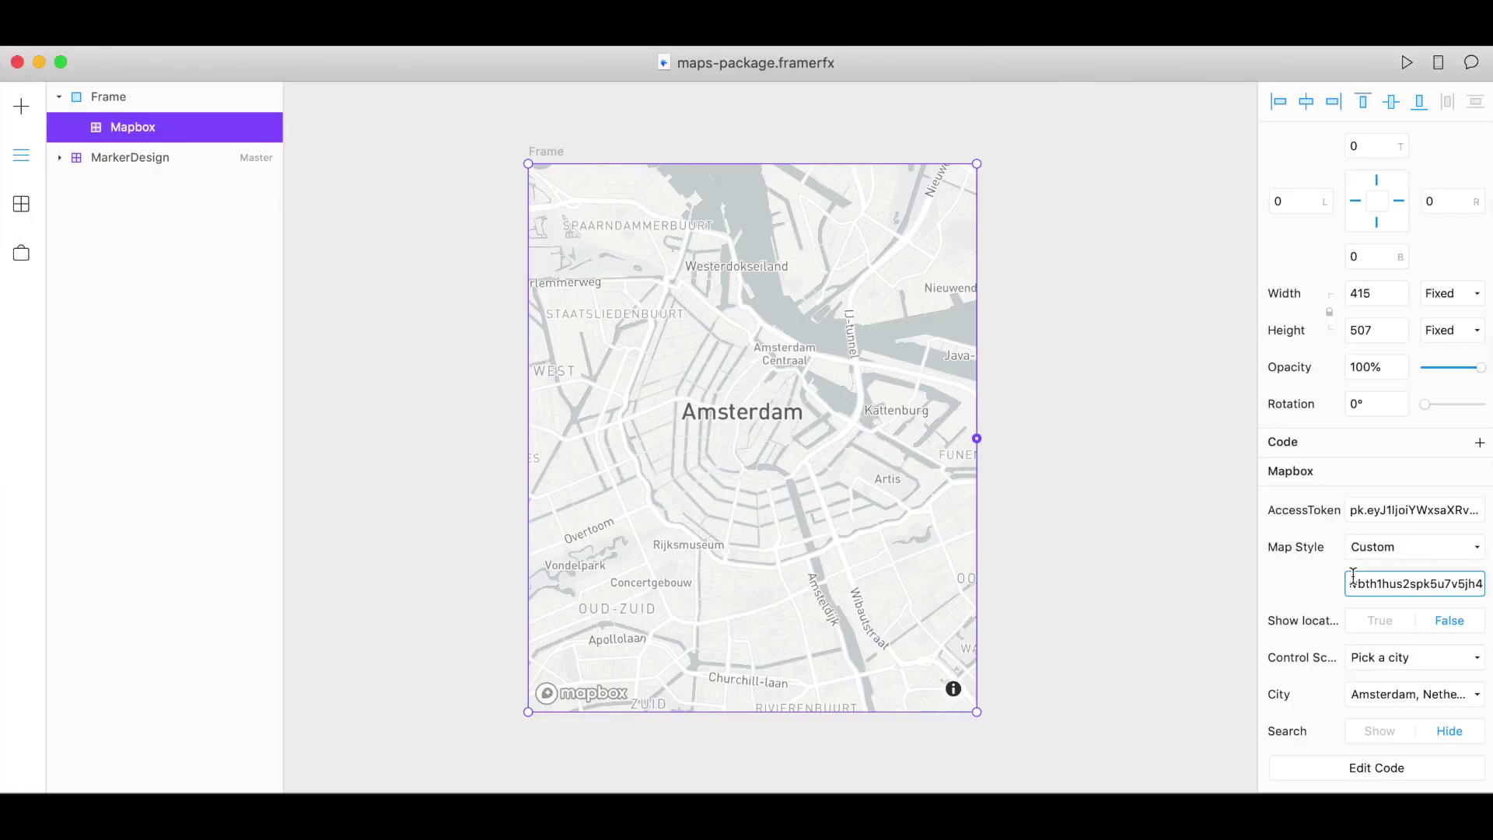
key("Return")
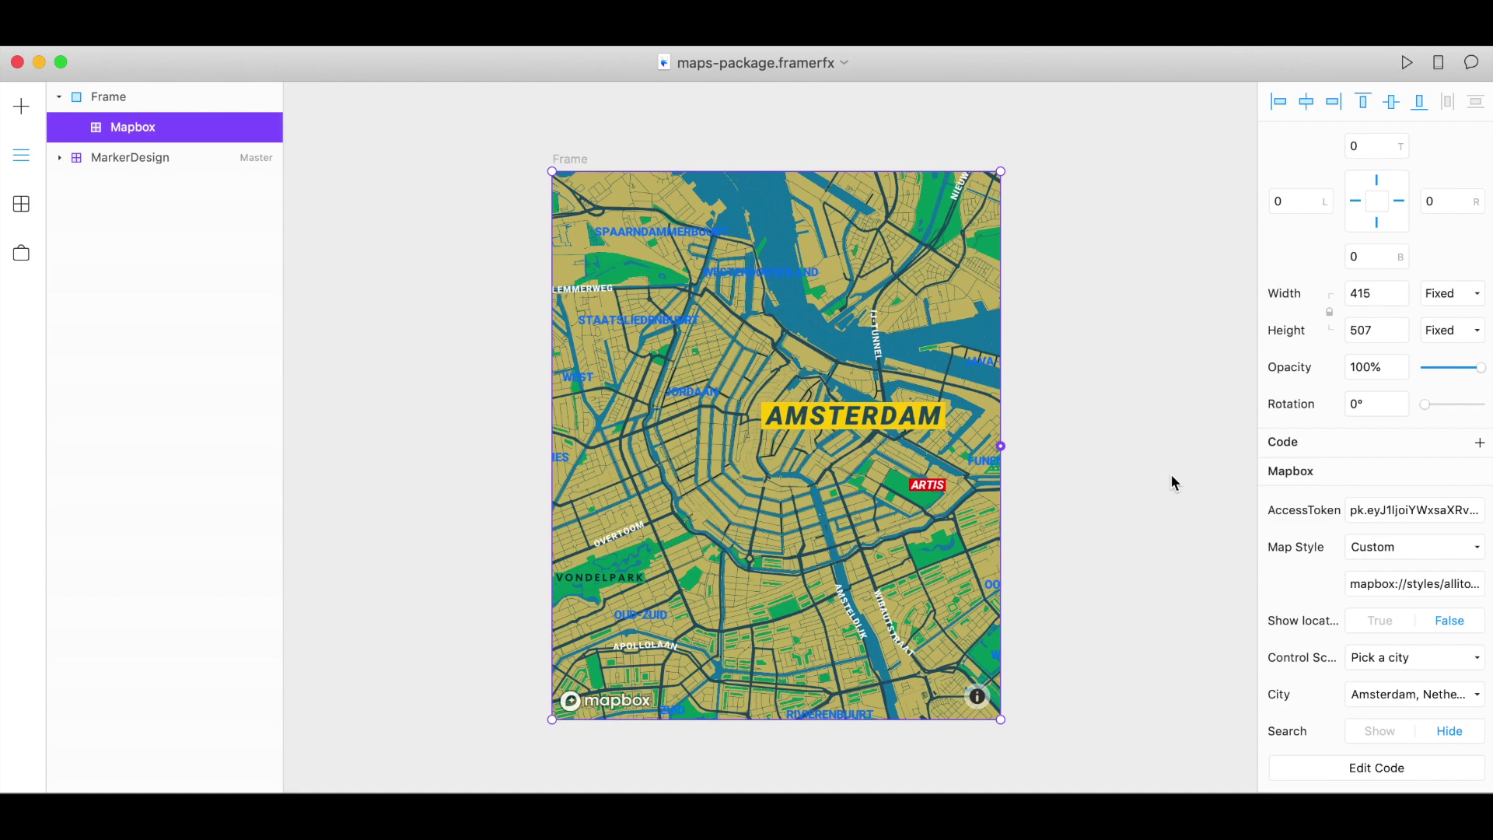
Step: Toggle Show location to True, then back to False
left_click(1389, 619)
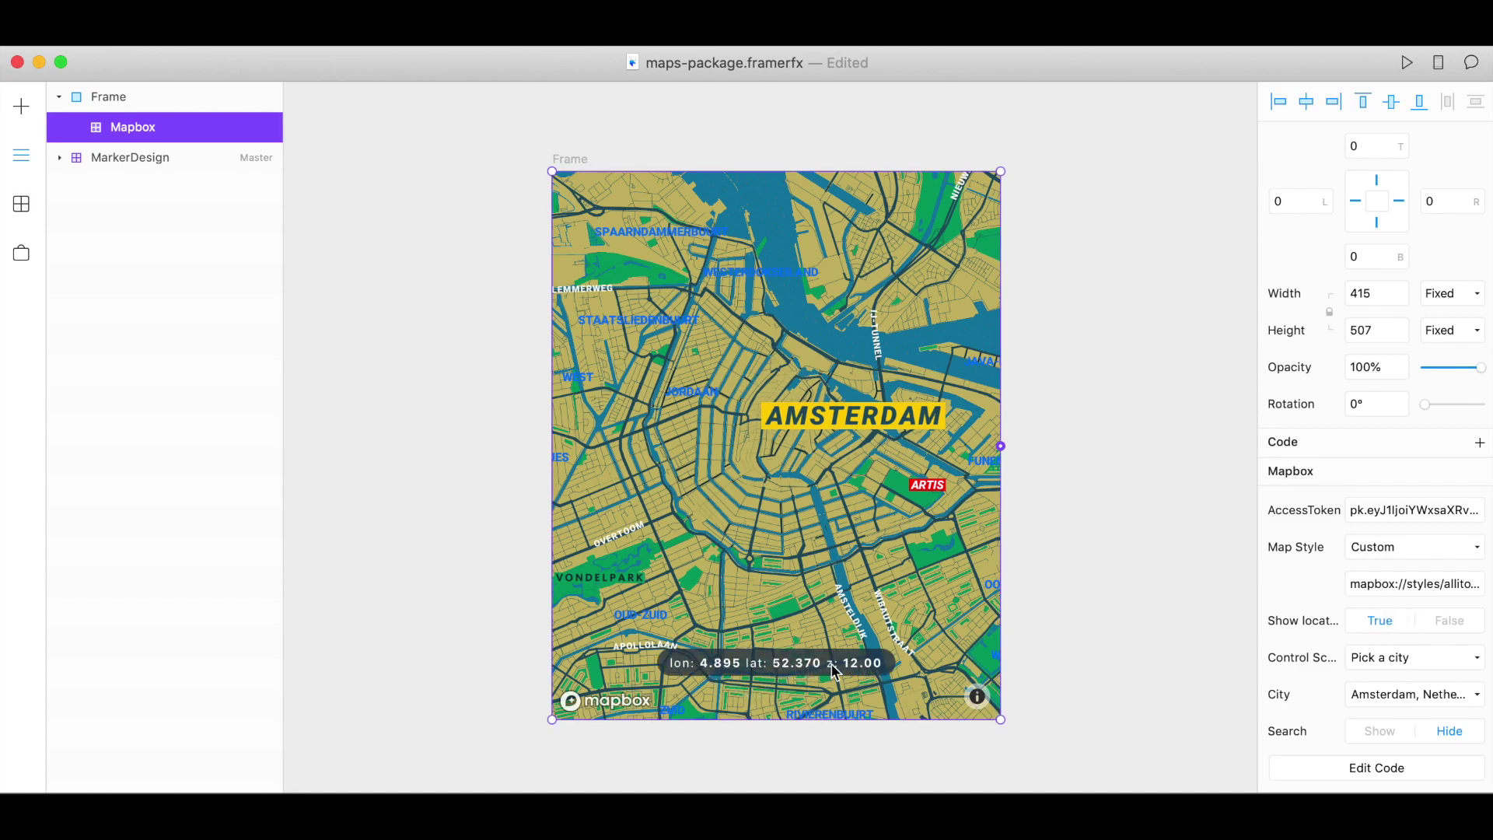
scroll(1327, 588, "down", 1)
left_click(1353, 594)
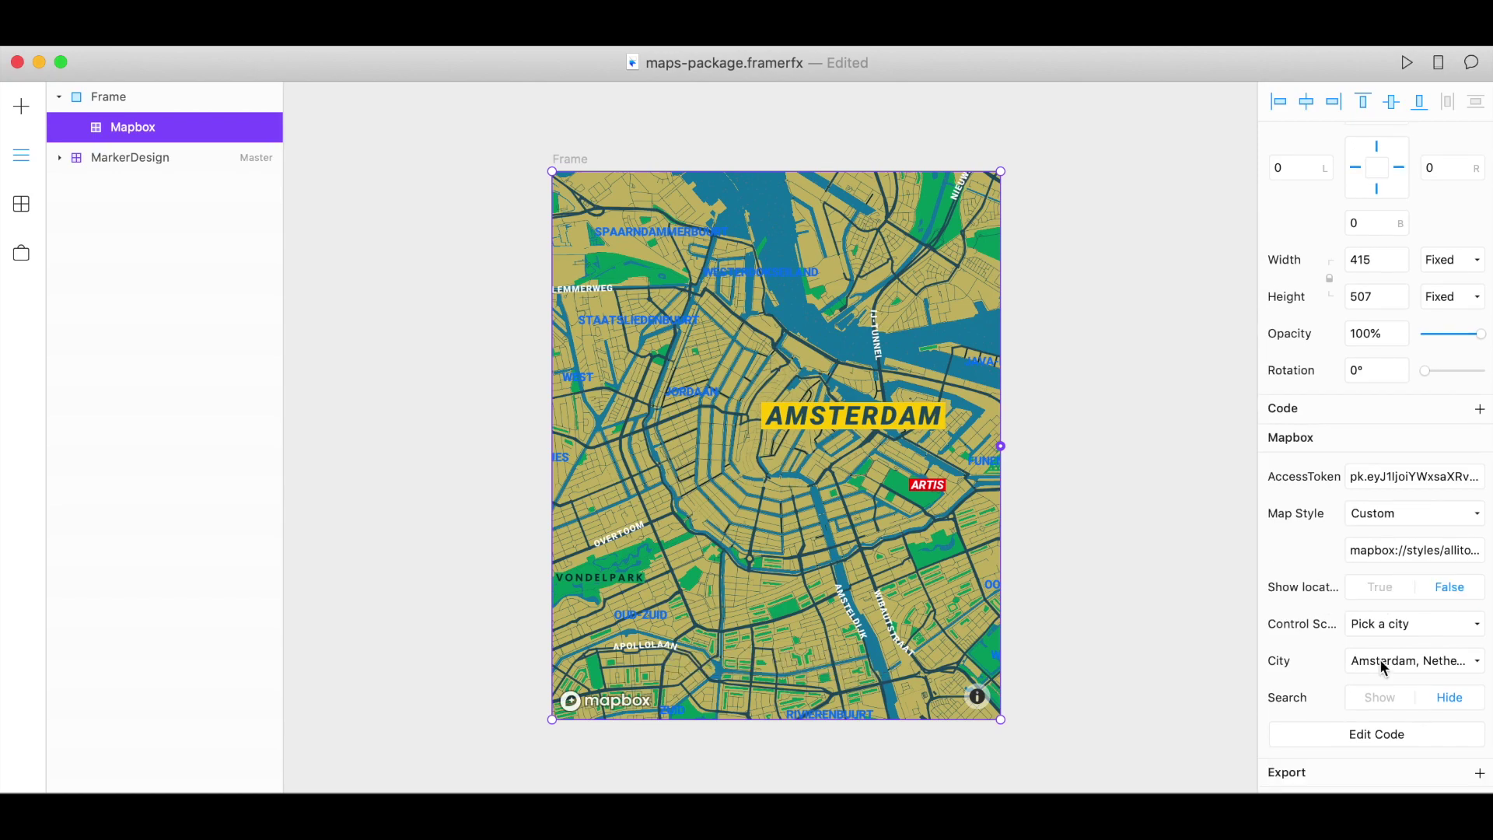
Step: Try Detroit, USA, then set Control Scheme to Enter numbers (4.9, 52.375, zoom 12)
left_click(1402, 667)
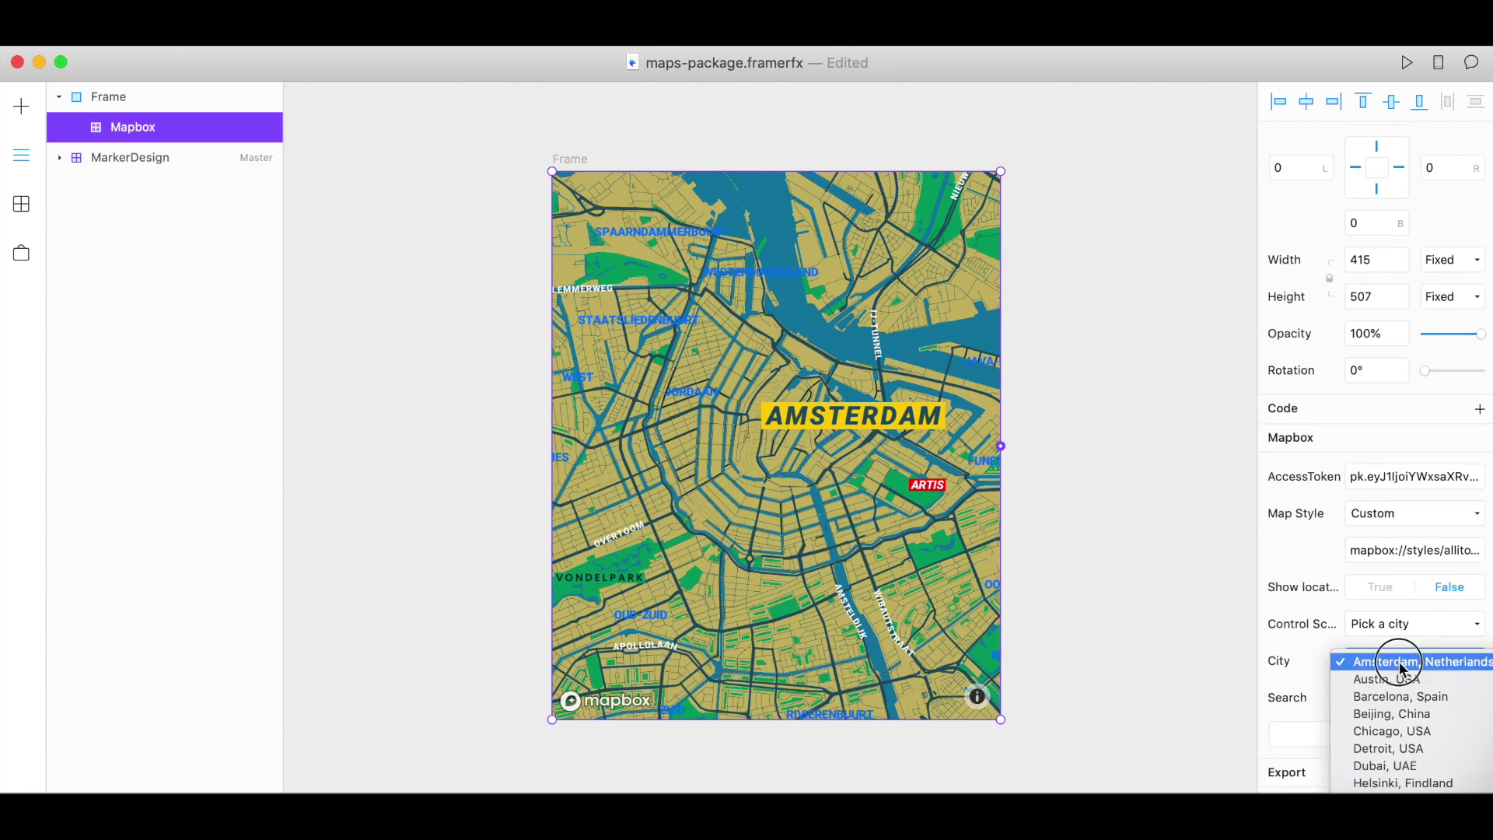
left_click(1414, 755)
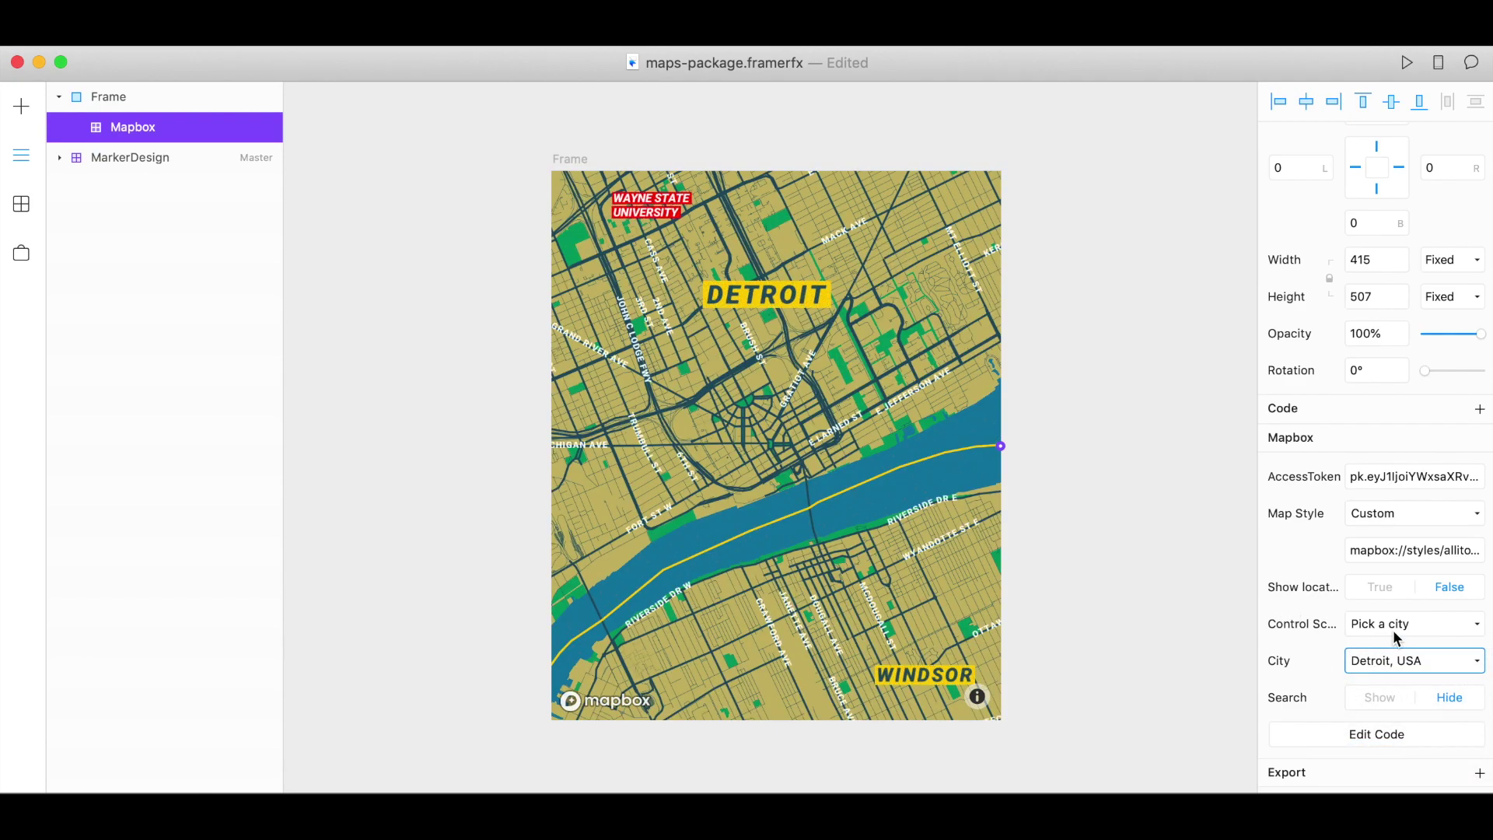
left_click(1398, 634)
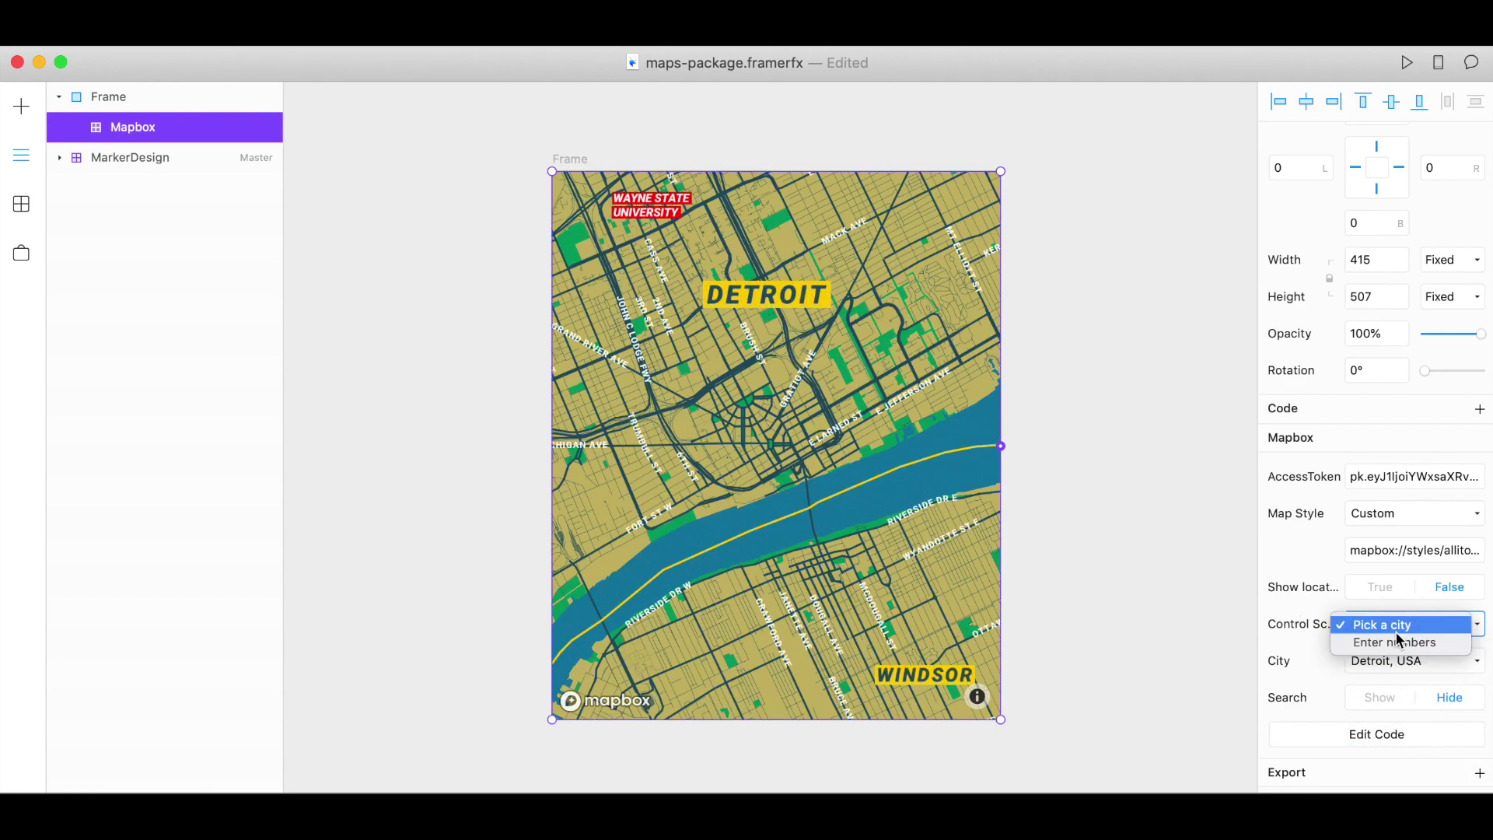
left_click(1399, 642)
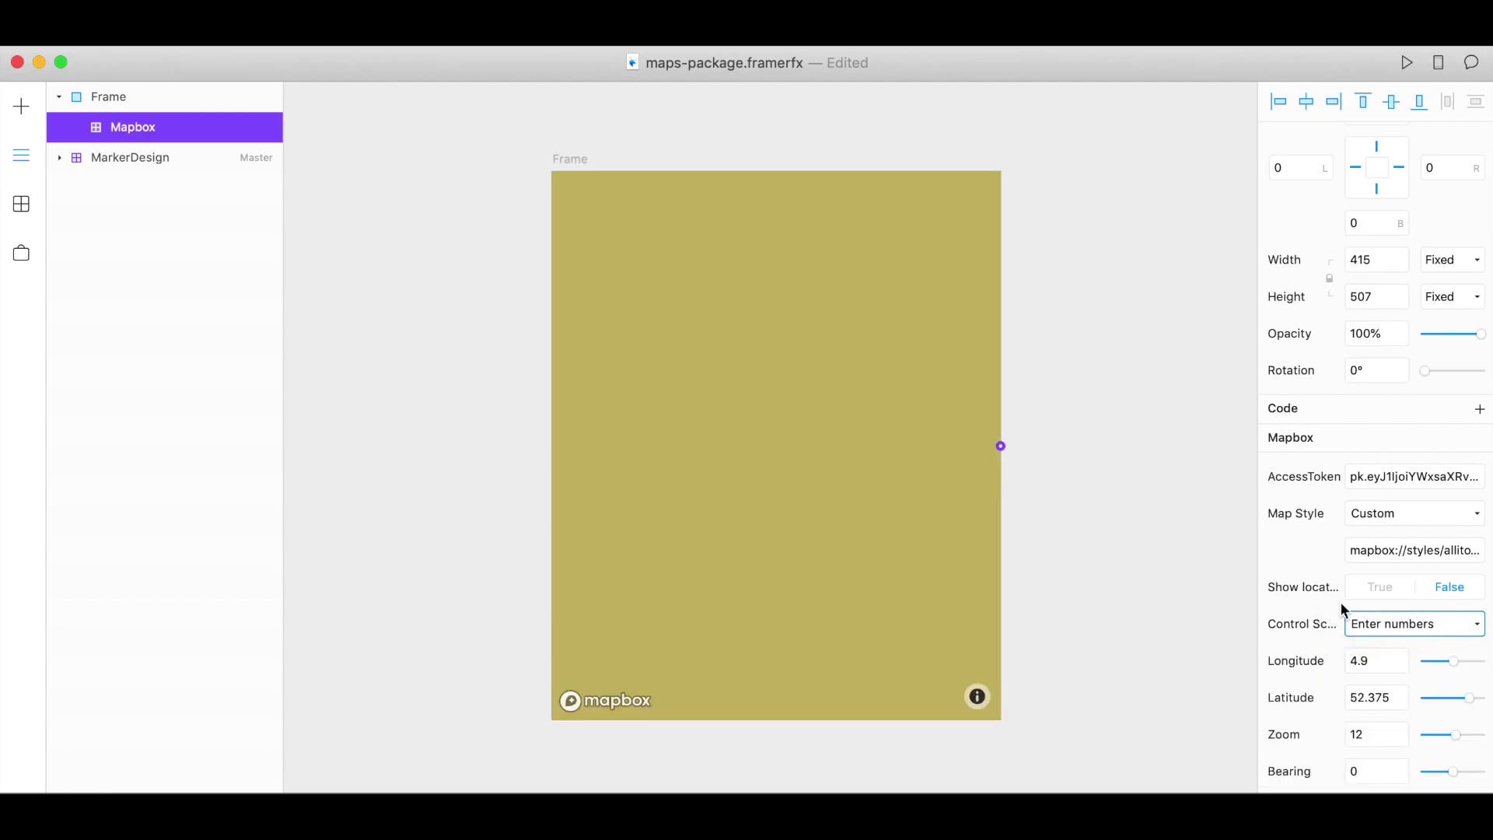
scroll(1361, 560, "down", 4)
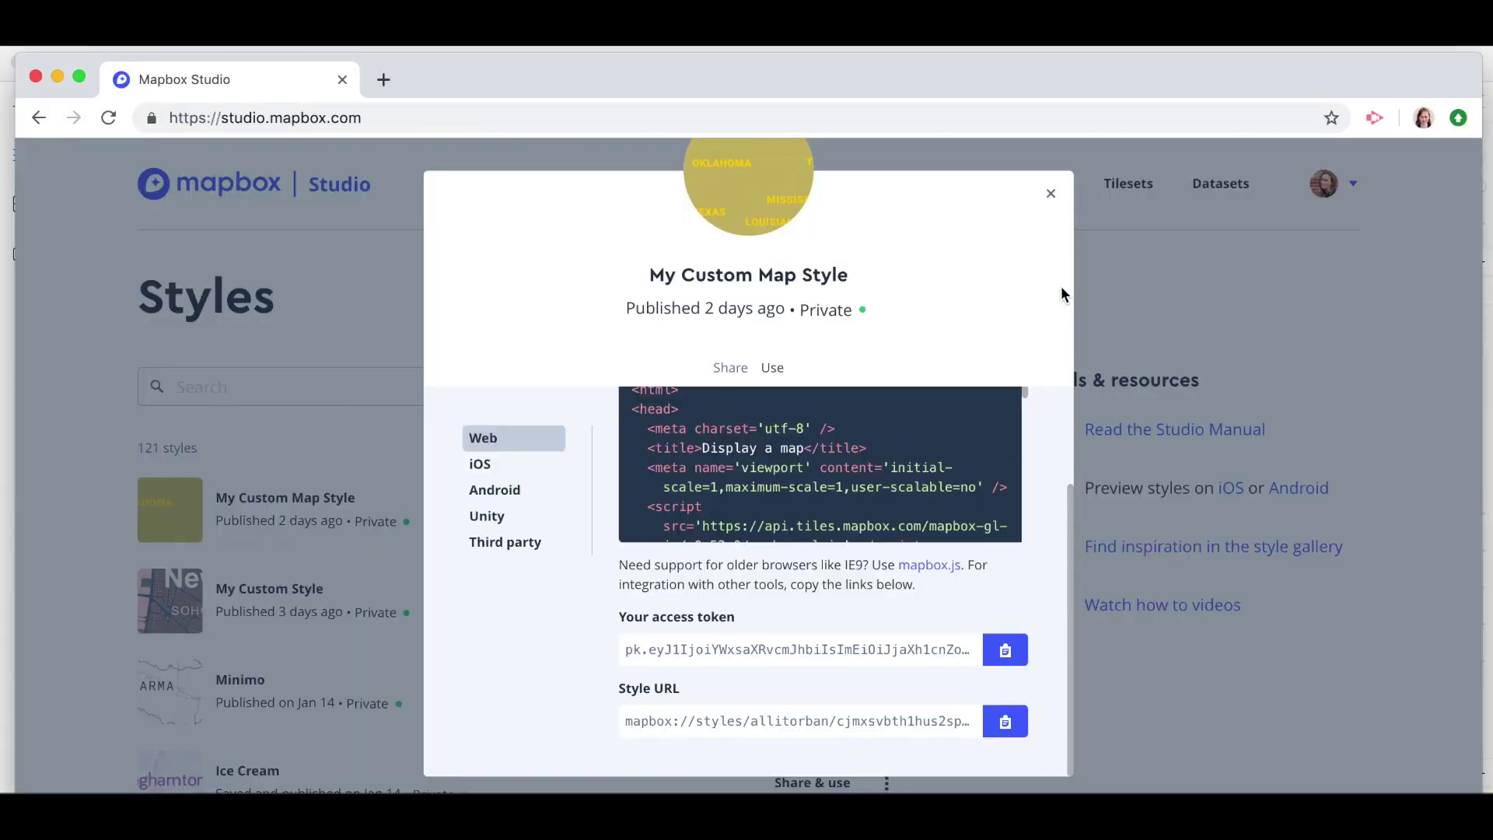
Step: Create a new blank dataset named 'Framer Location' from the Datasets page
left_click(1051, 192)
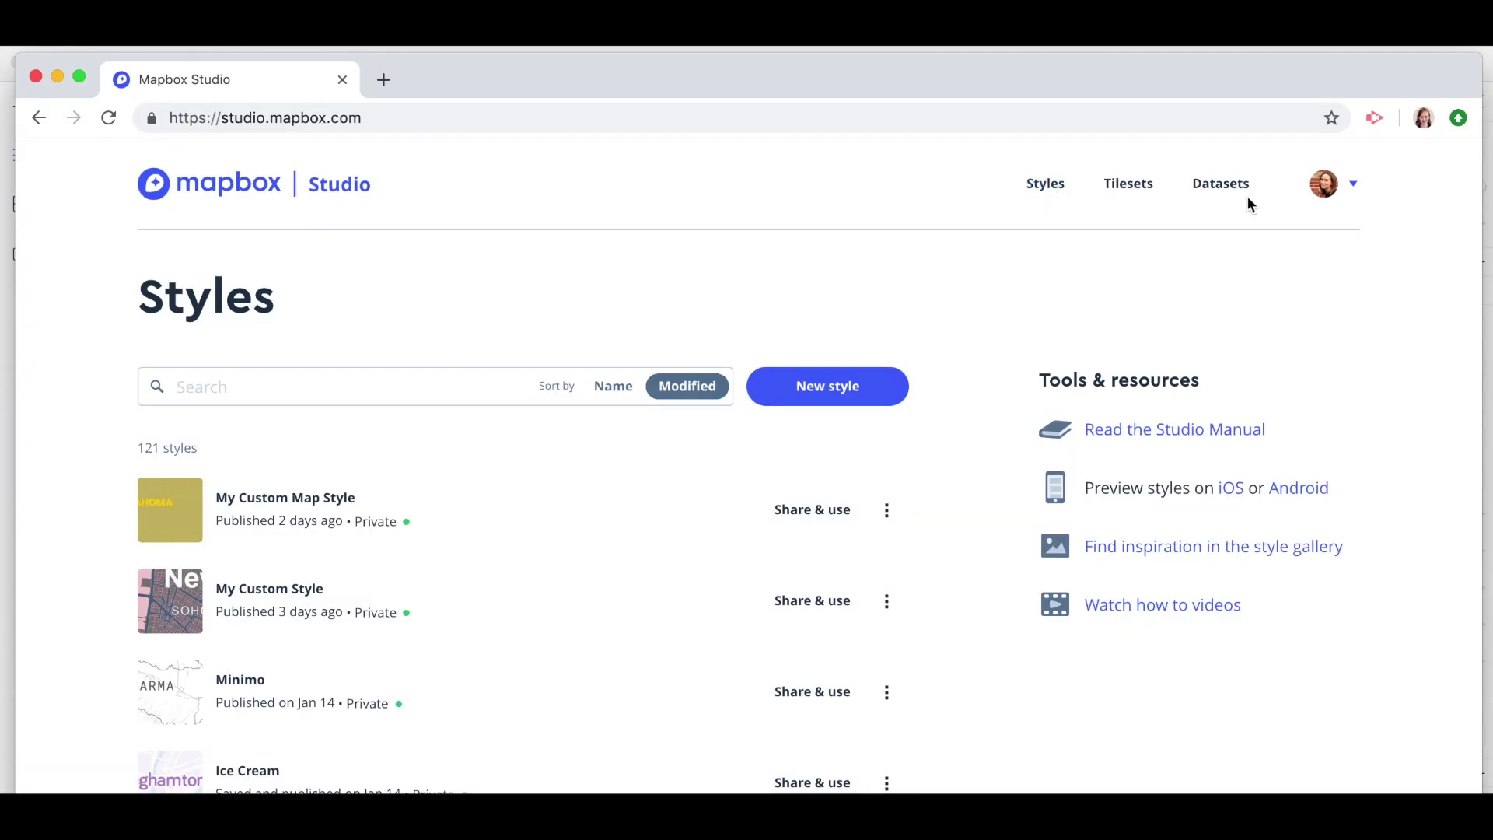
left_click(1225, 186)
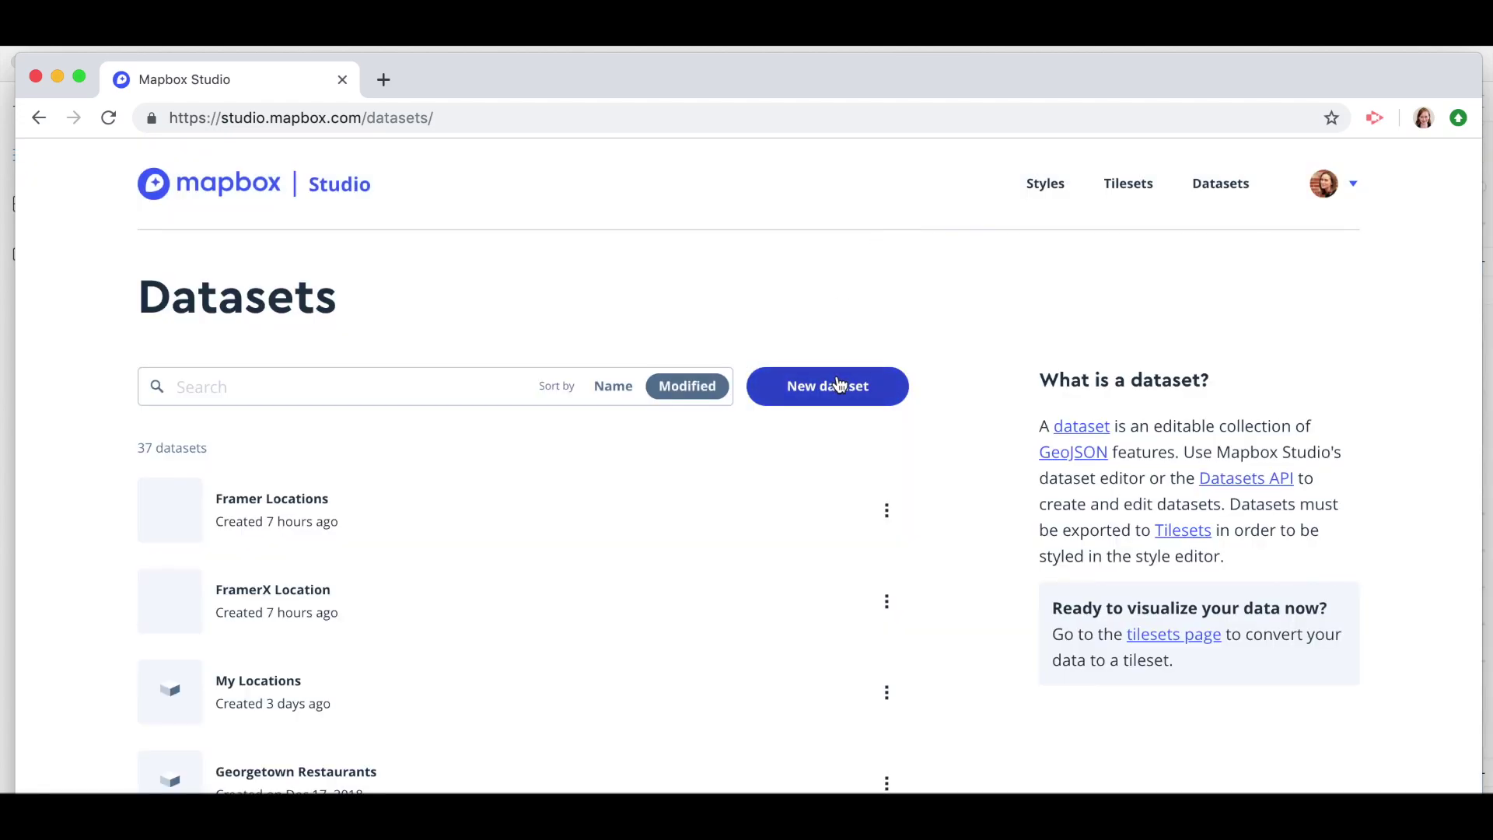
left_click(838, 385)
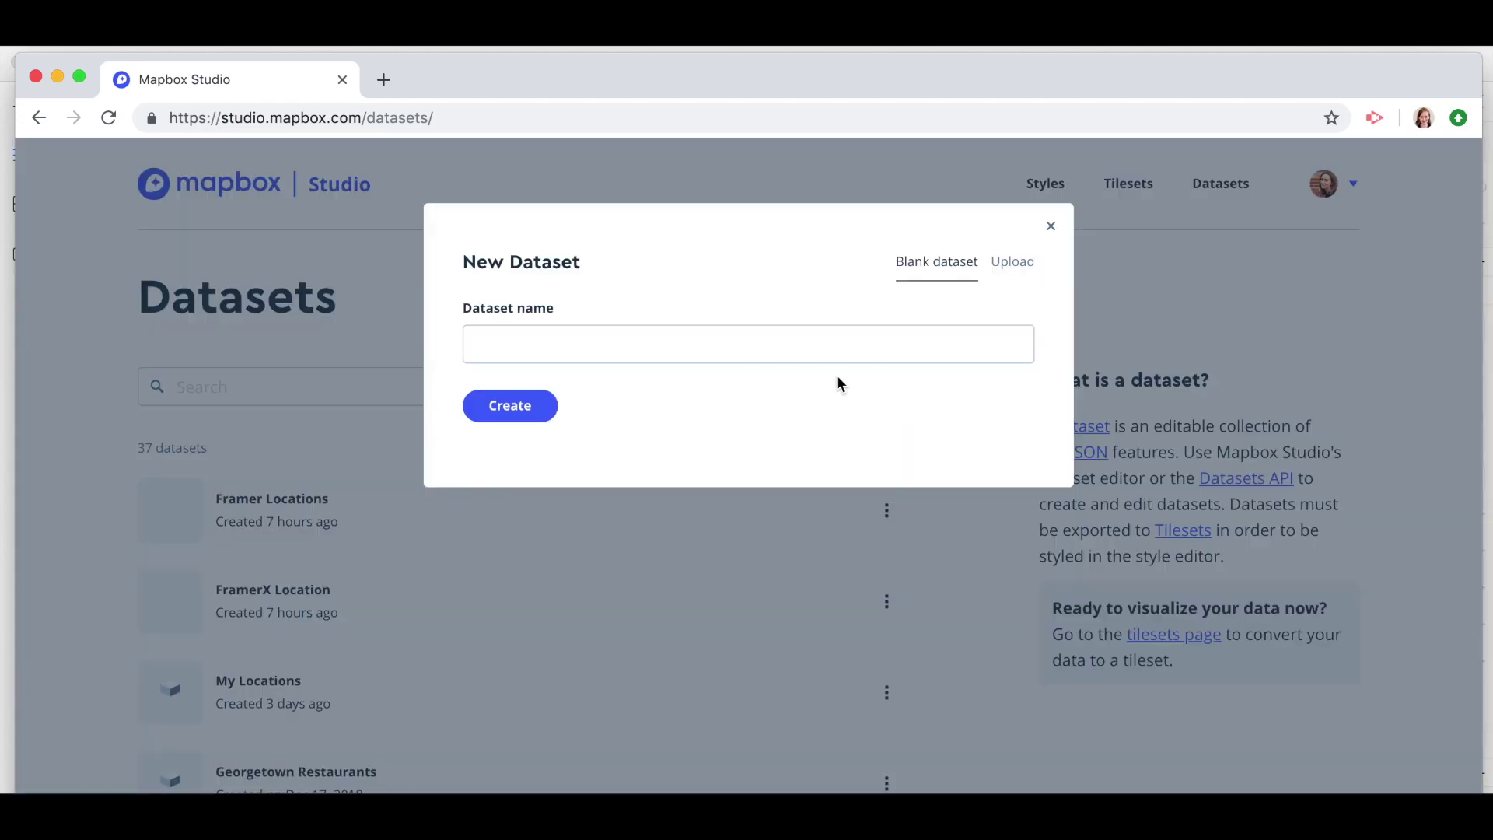
left_click(716, 346)
type("Frame")
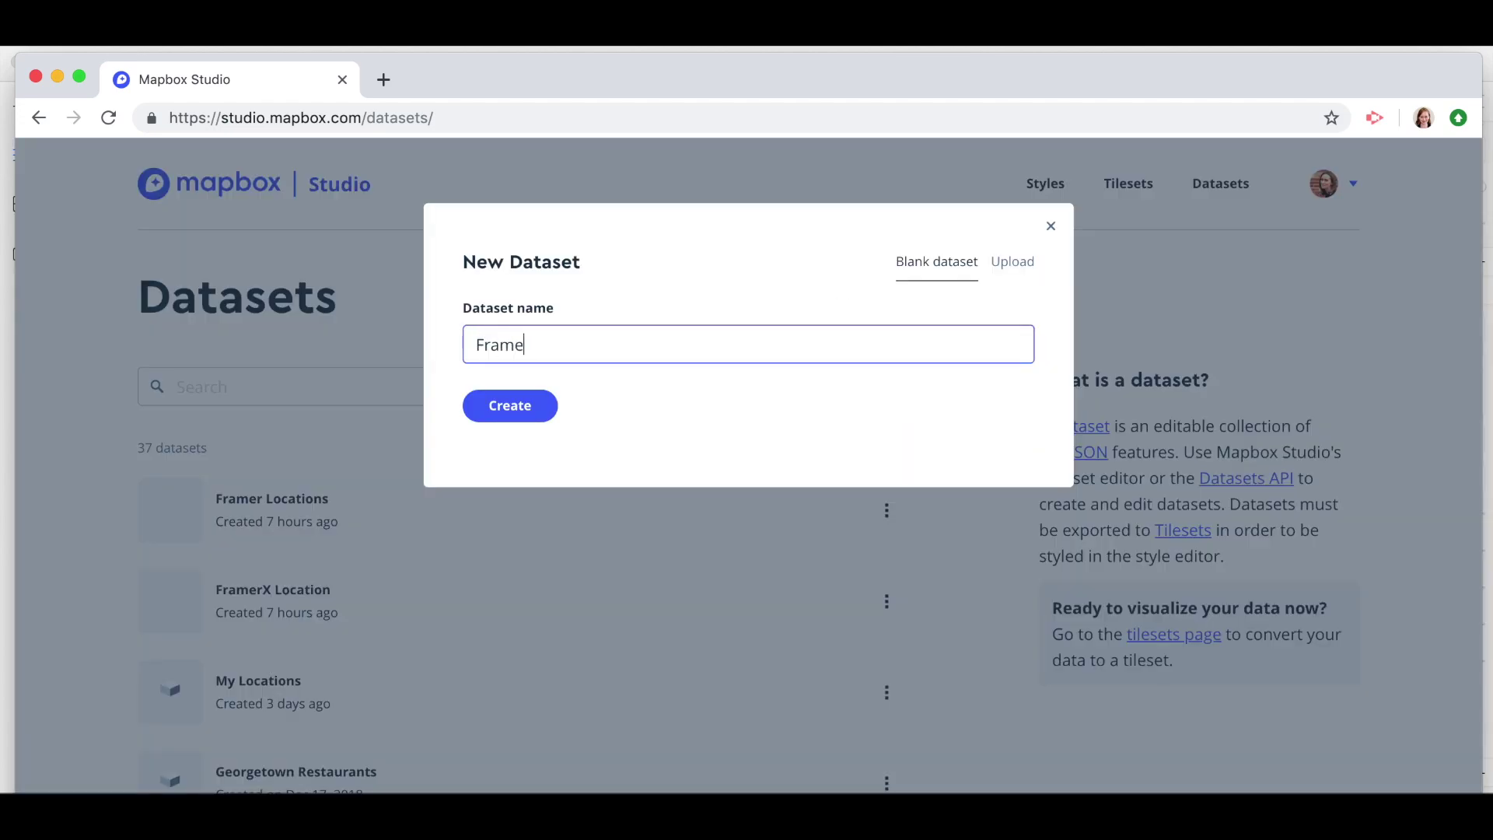
type("r Location")
left_click(530, 408)
Step: Zoom and pan the map to Washington D.C. and drop a point feature there
scroll(667, 359, "up", 10)
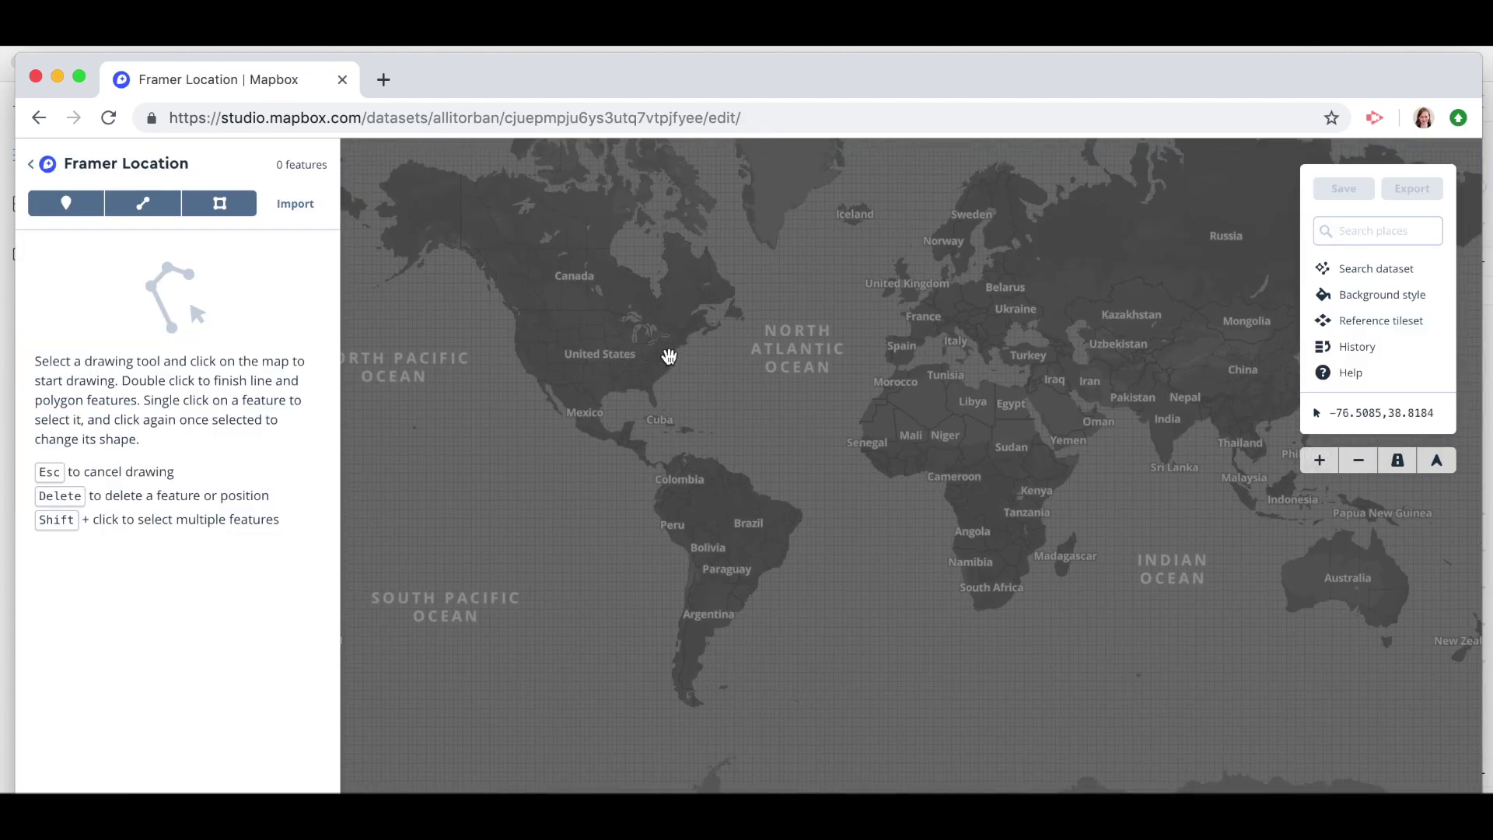
scroll(667, 356, "up", 5)
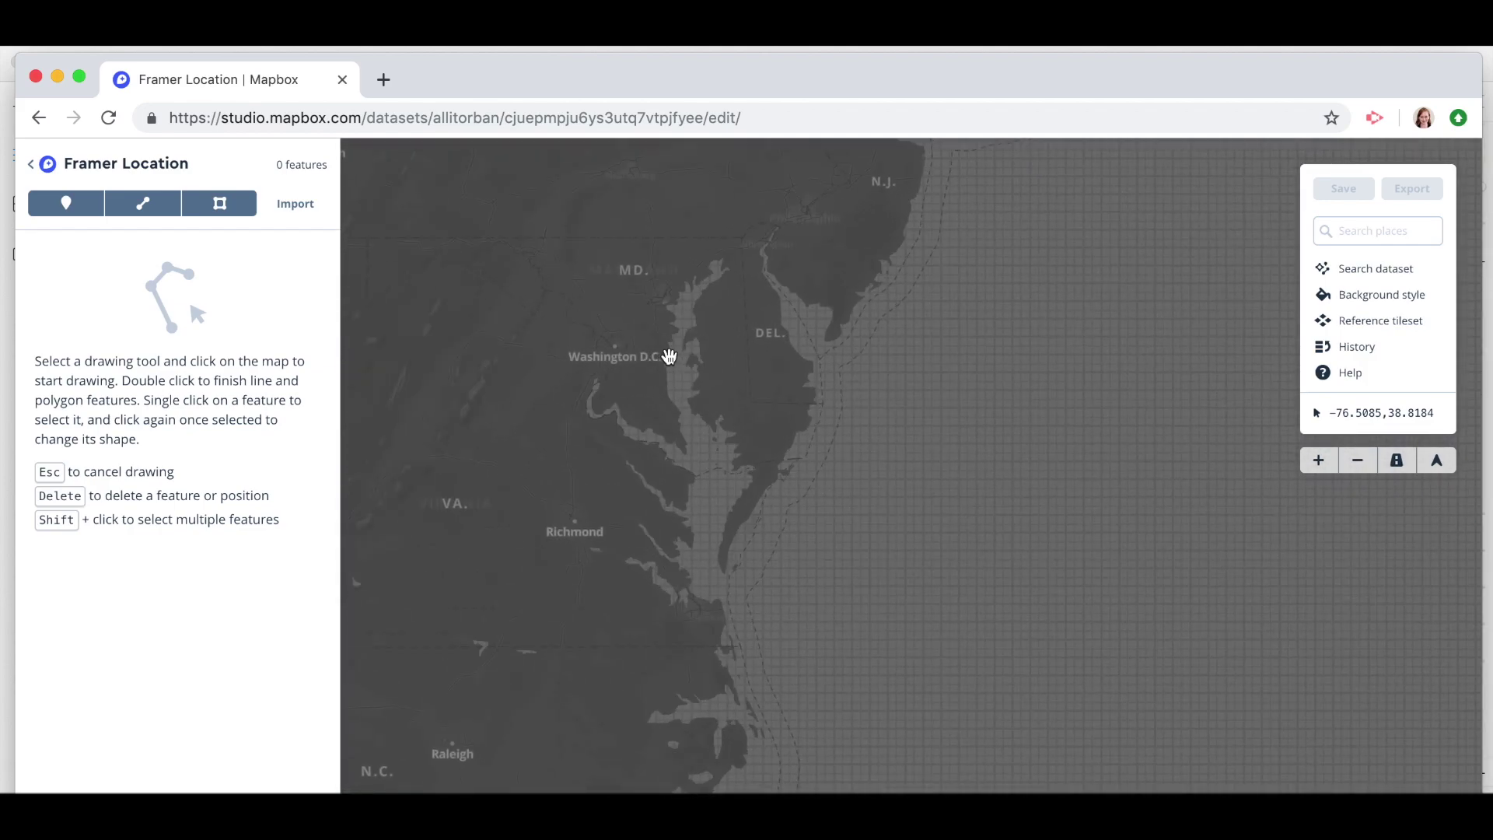
left_click_drag(523, 331, 702, 391)
scroll(703, 390, "up", 5)
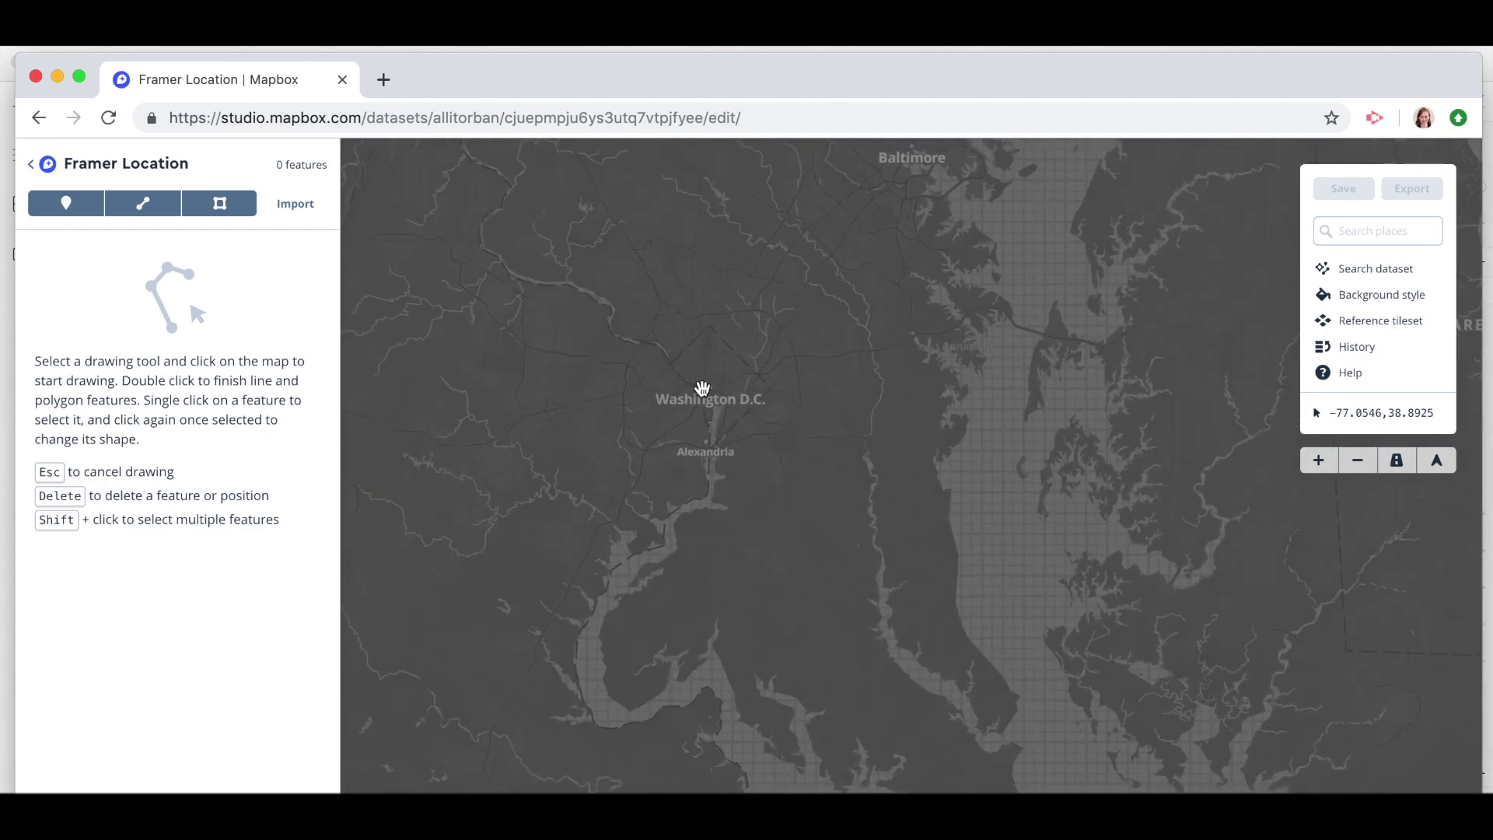
left_click(83, 205)
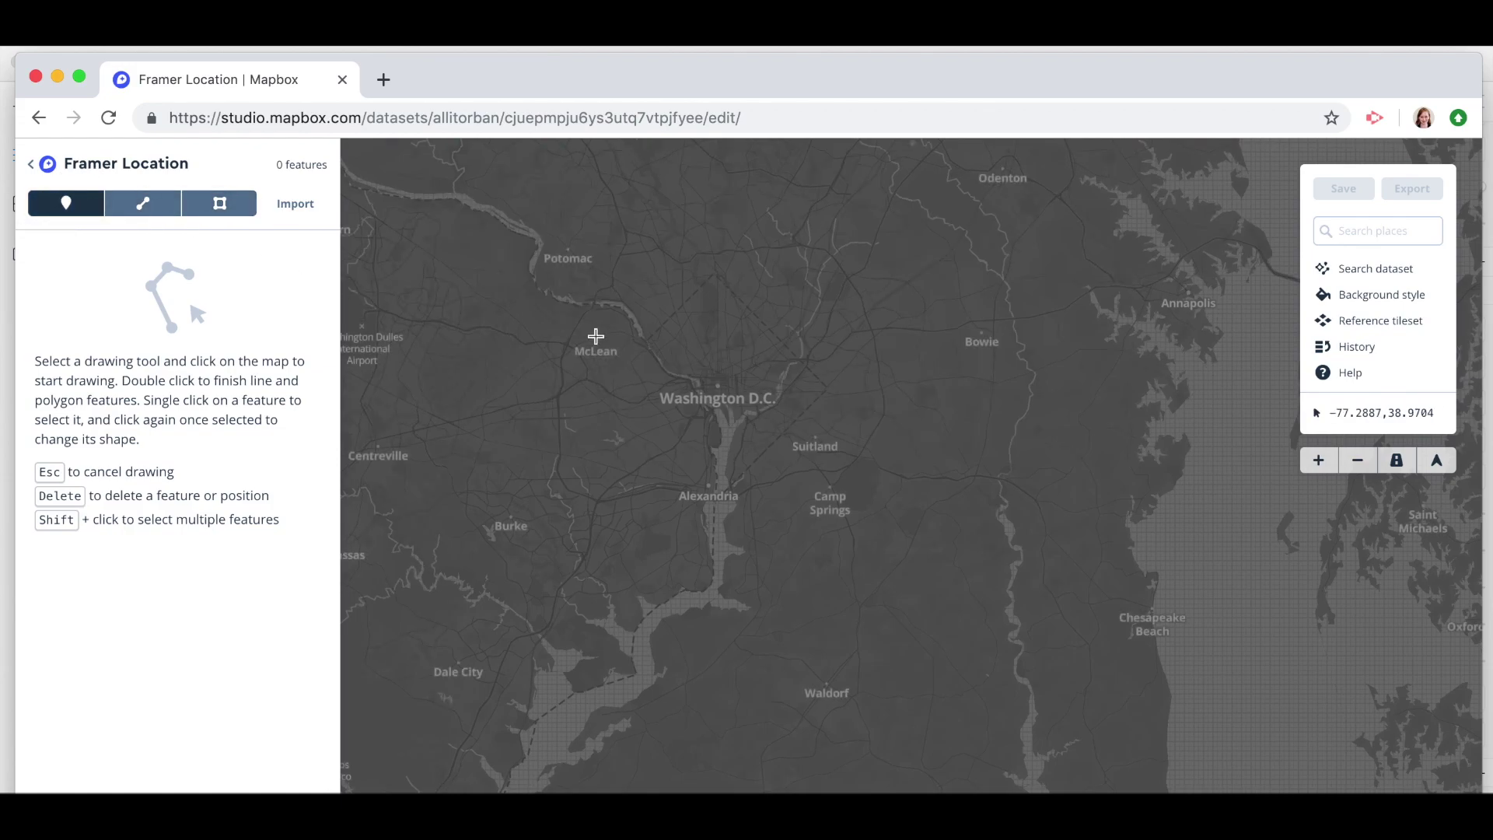
left_click(723, 388)
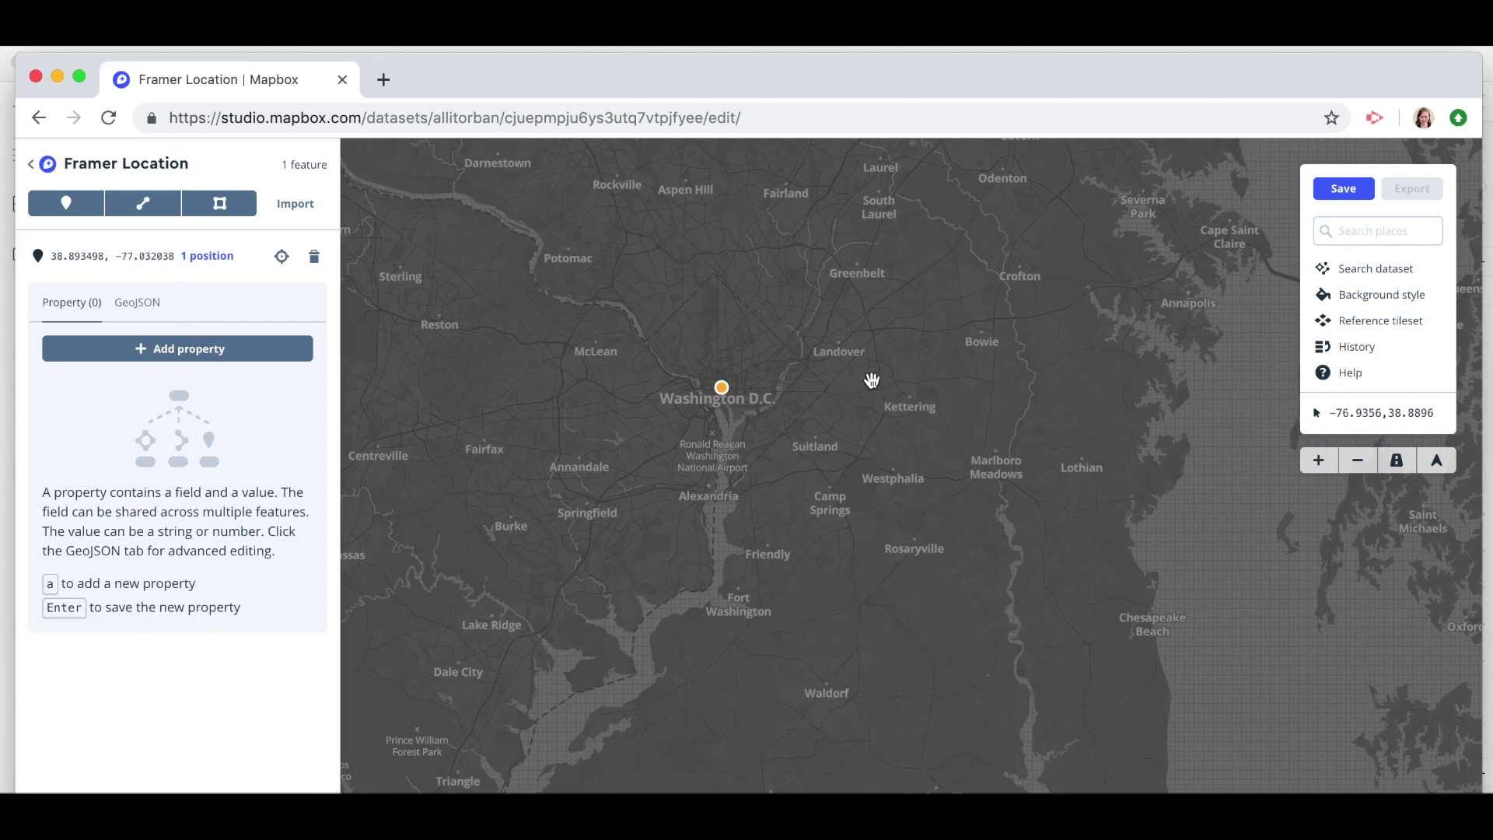
Step: Search places for National Portrait Gallery and open its result
left_click(1369, 231)
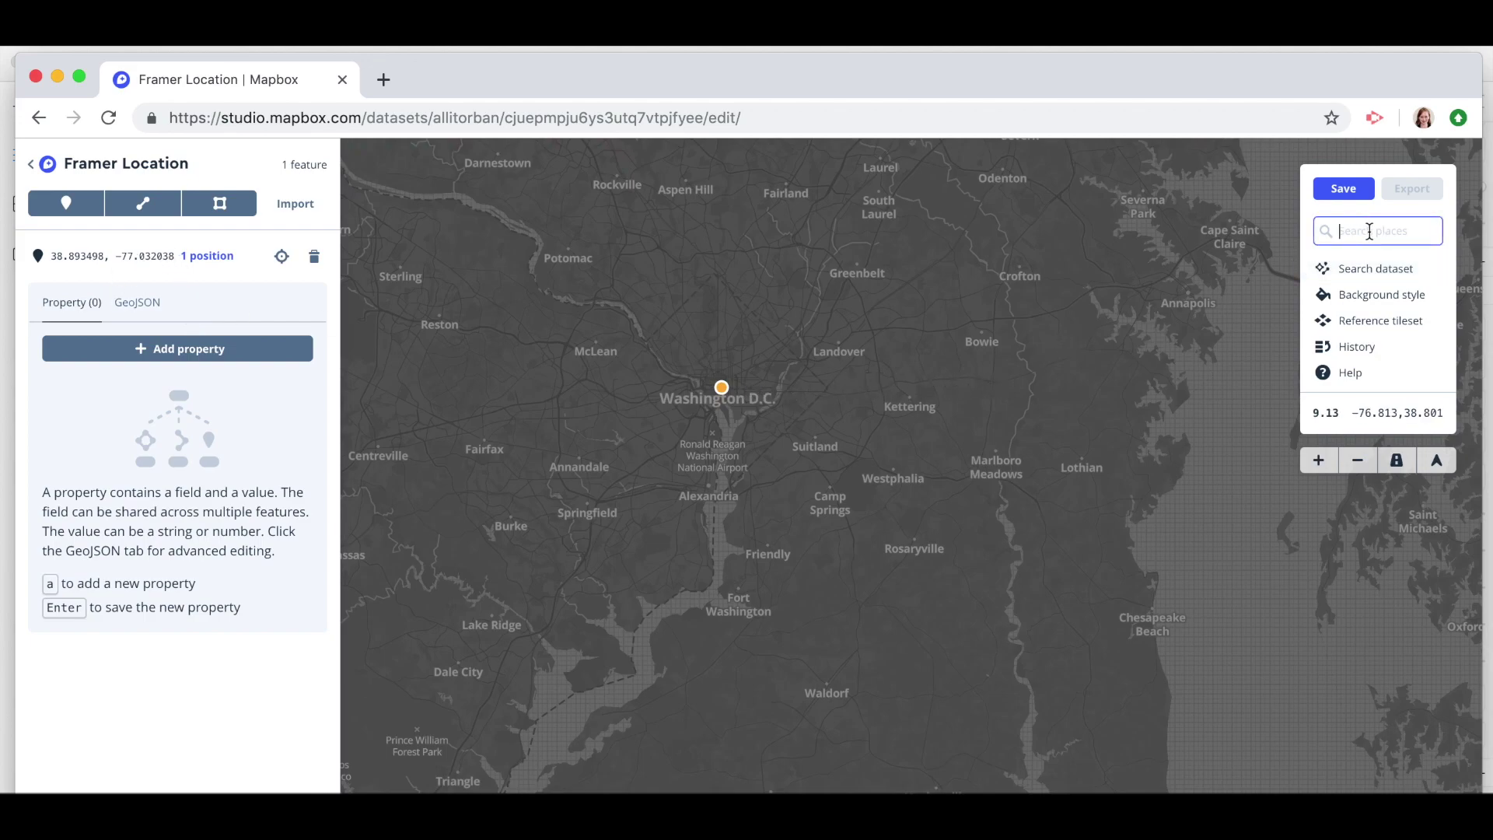
type("nat")
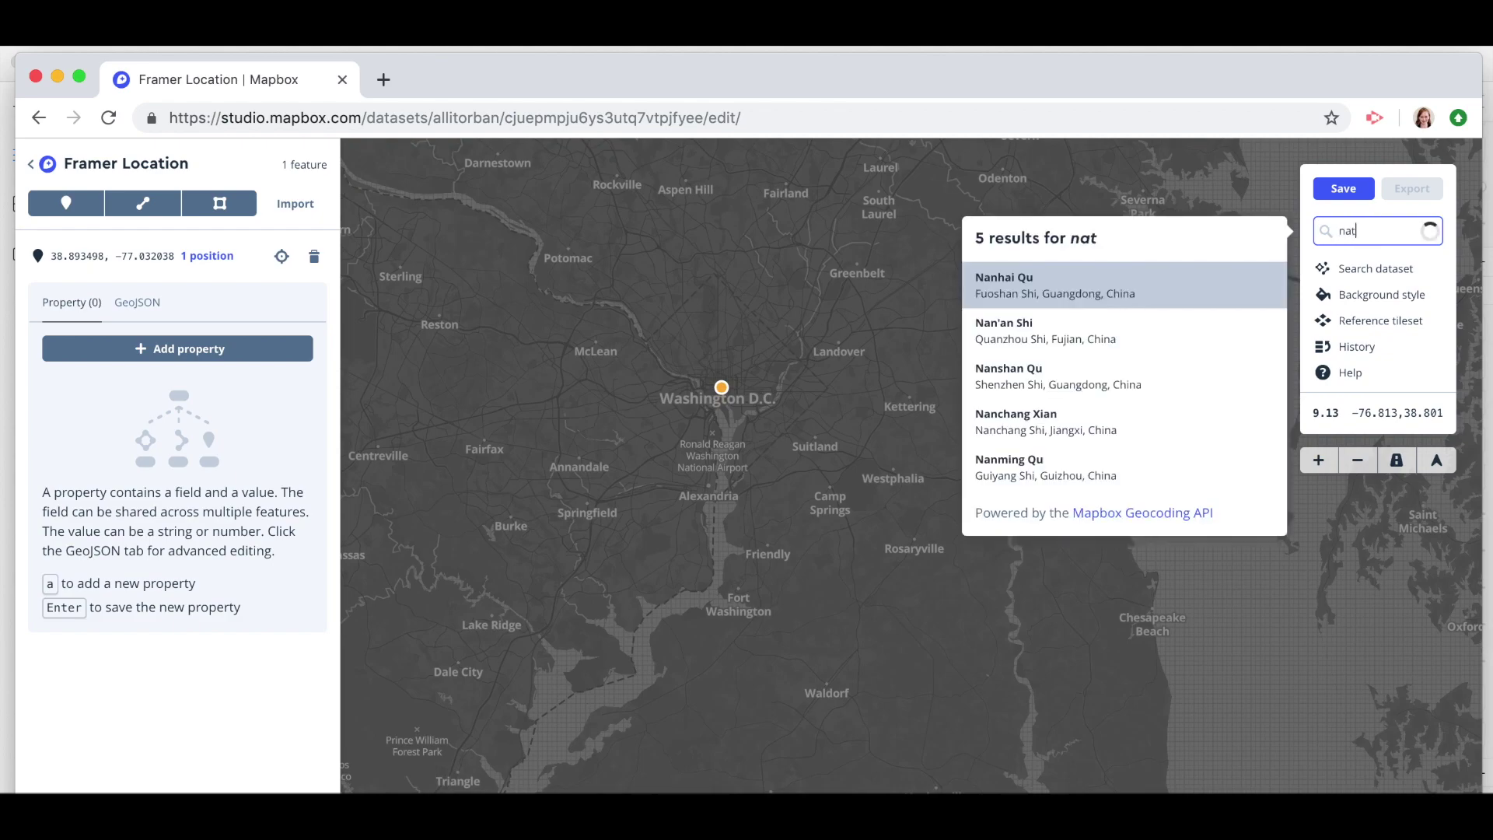
type("ional portrait g")
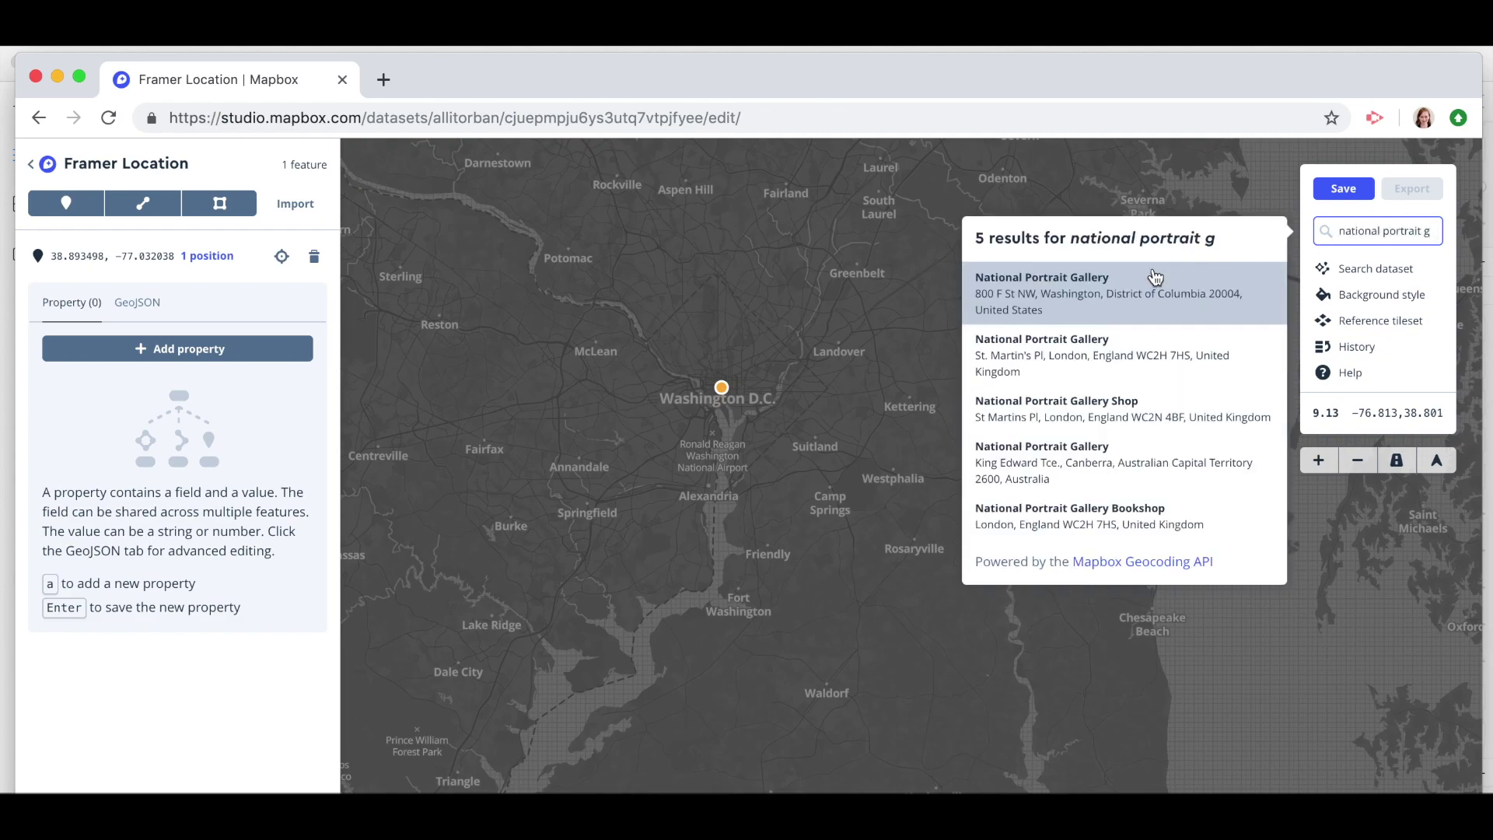
left_click(1133, 290)
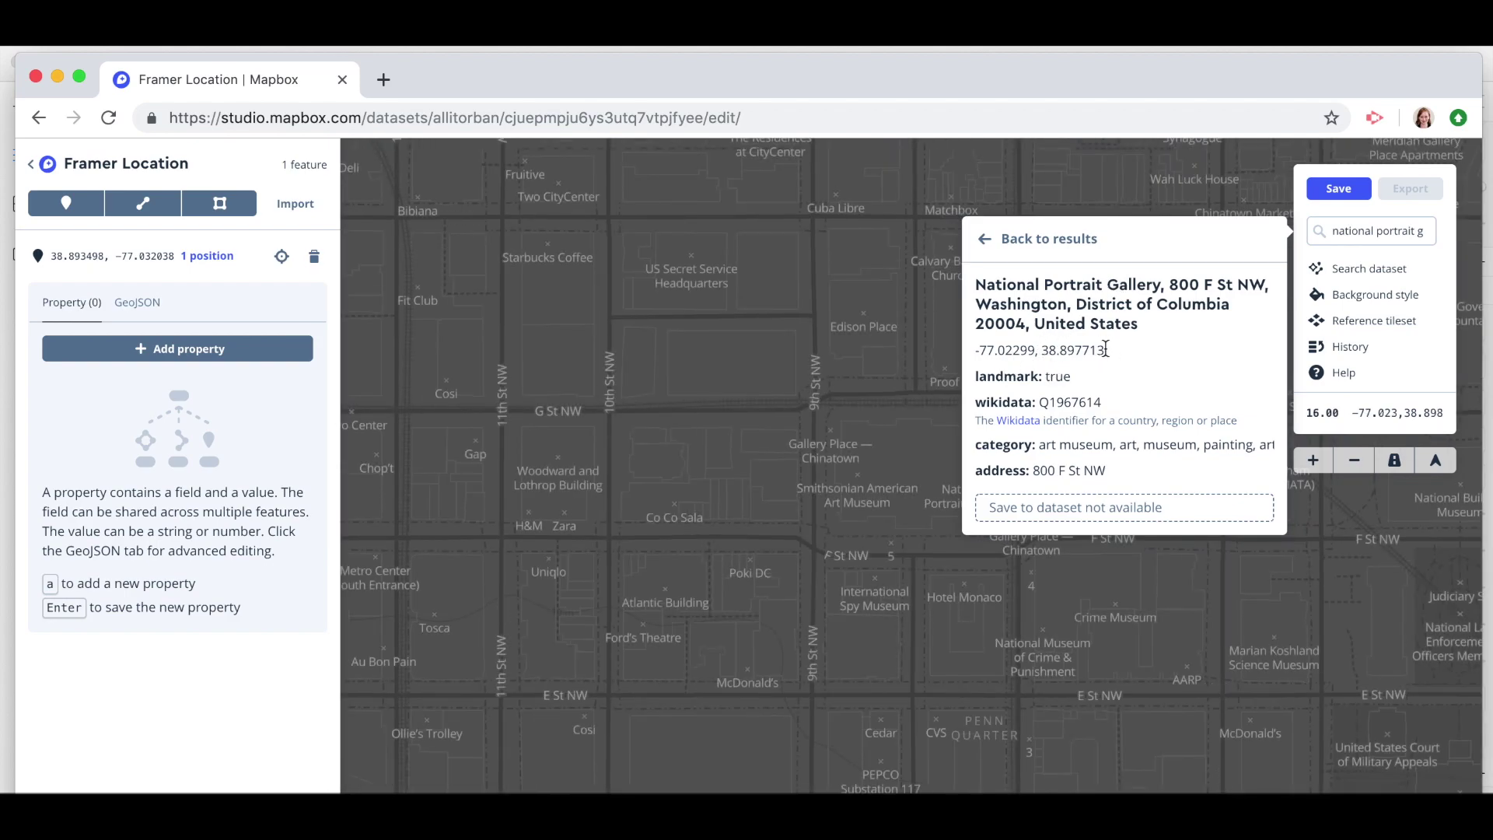
Step: Copy the gallery's latitude 38.897713 into Framer's map Latitude field
left_click_drag(1106, 349, 1043, 346)
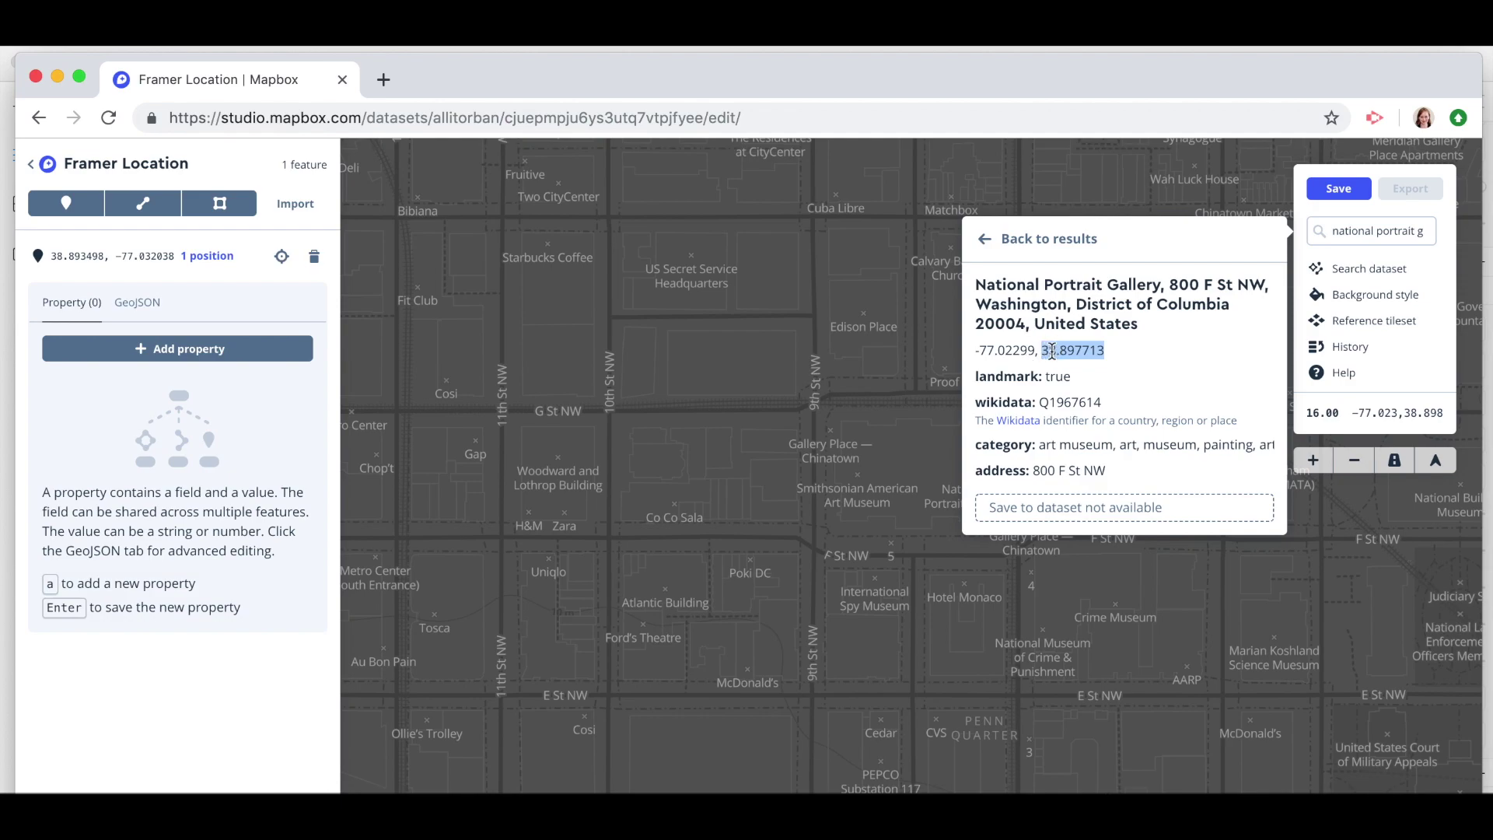
right_click(1052, 351)
left_click(1087, 394)
left_click(11, 271)
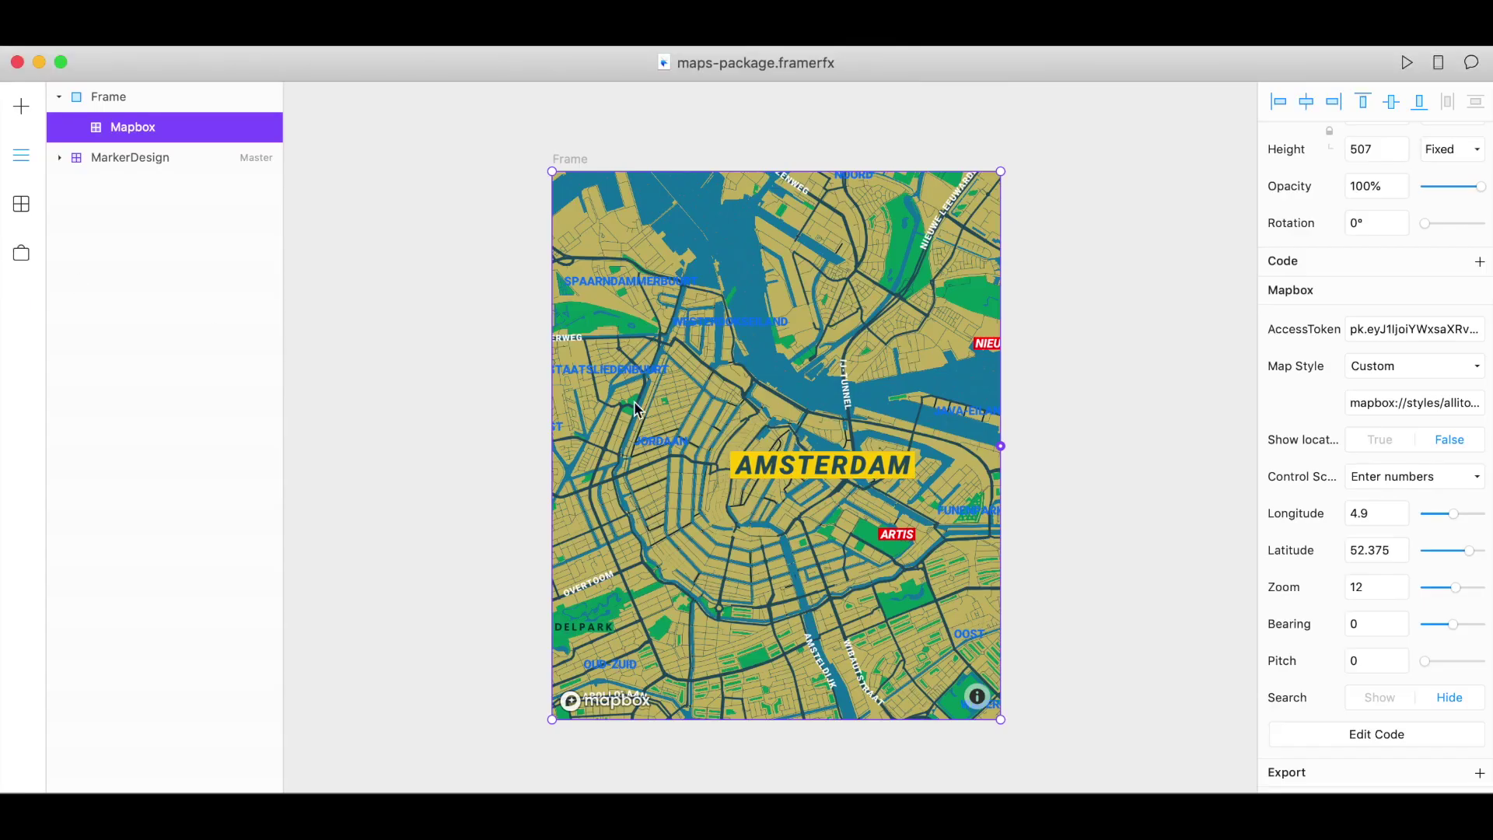
left_click(1381, 549)
key("super+v")
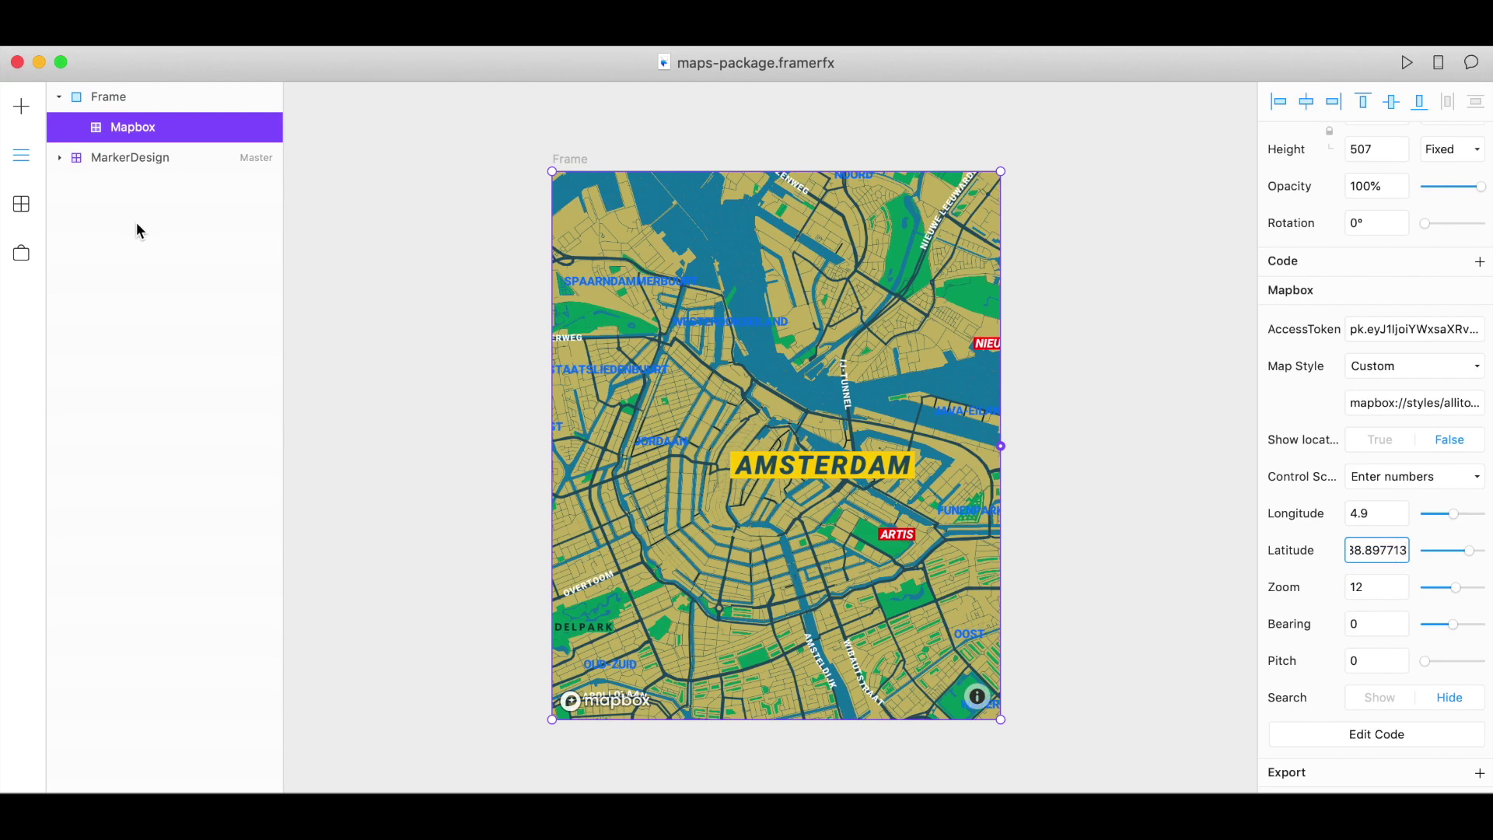
Step: Copy the gallery's longitude -77.02299 from Mapbox Studio
key("super+Tab")
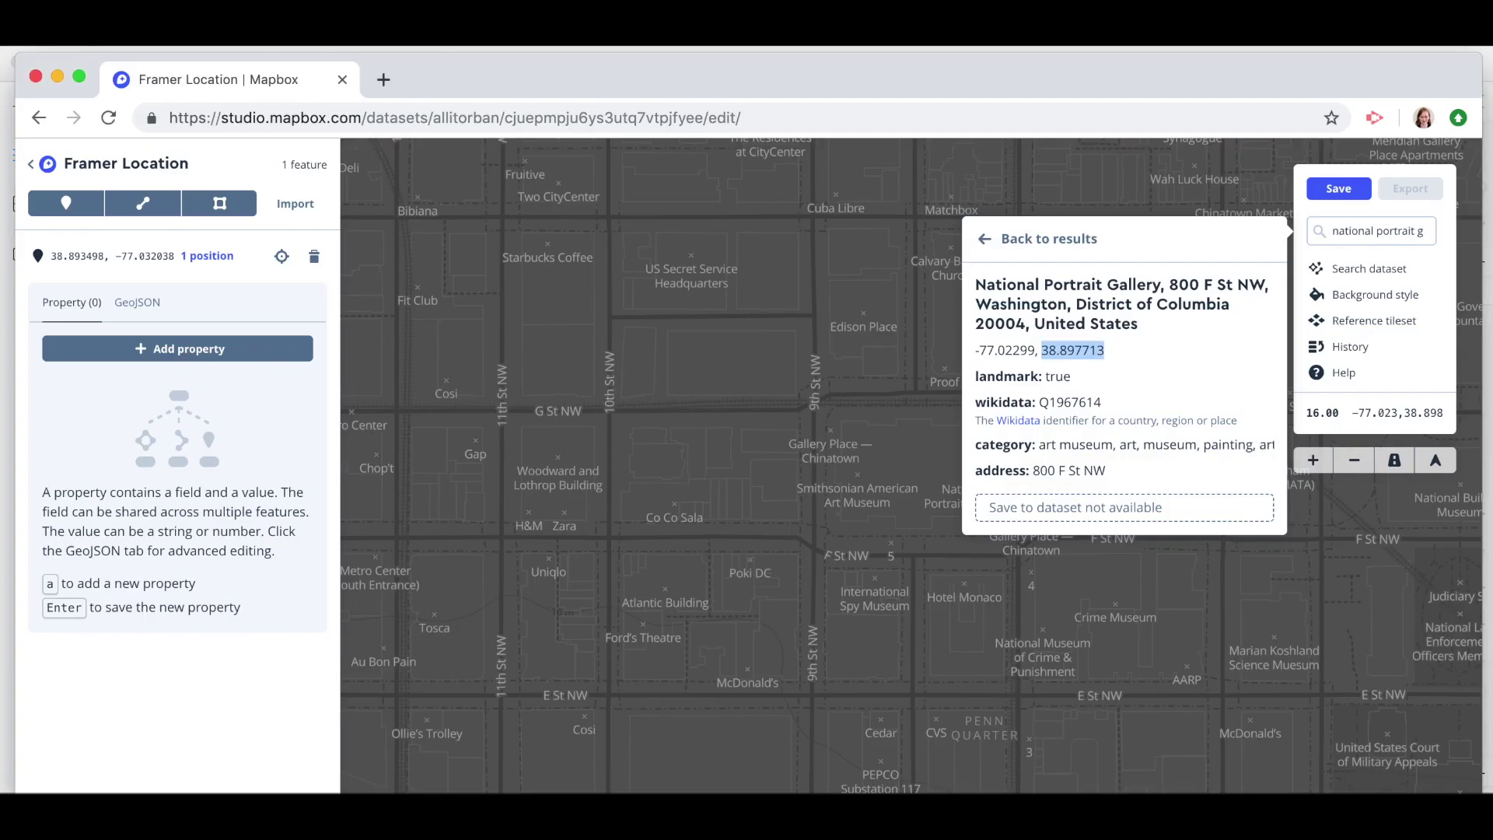
left_click_drag(1035, 349, 976, 352)
right_click(1001, 349)
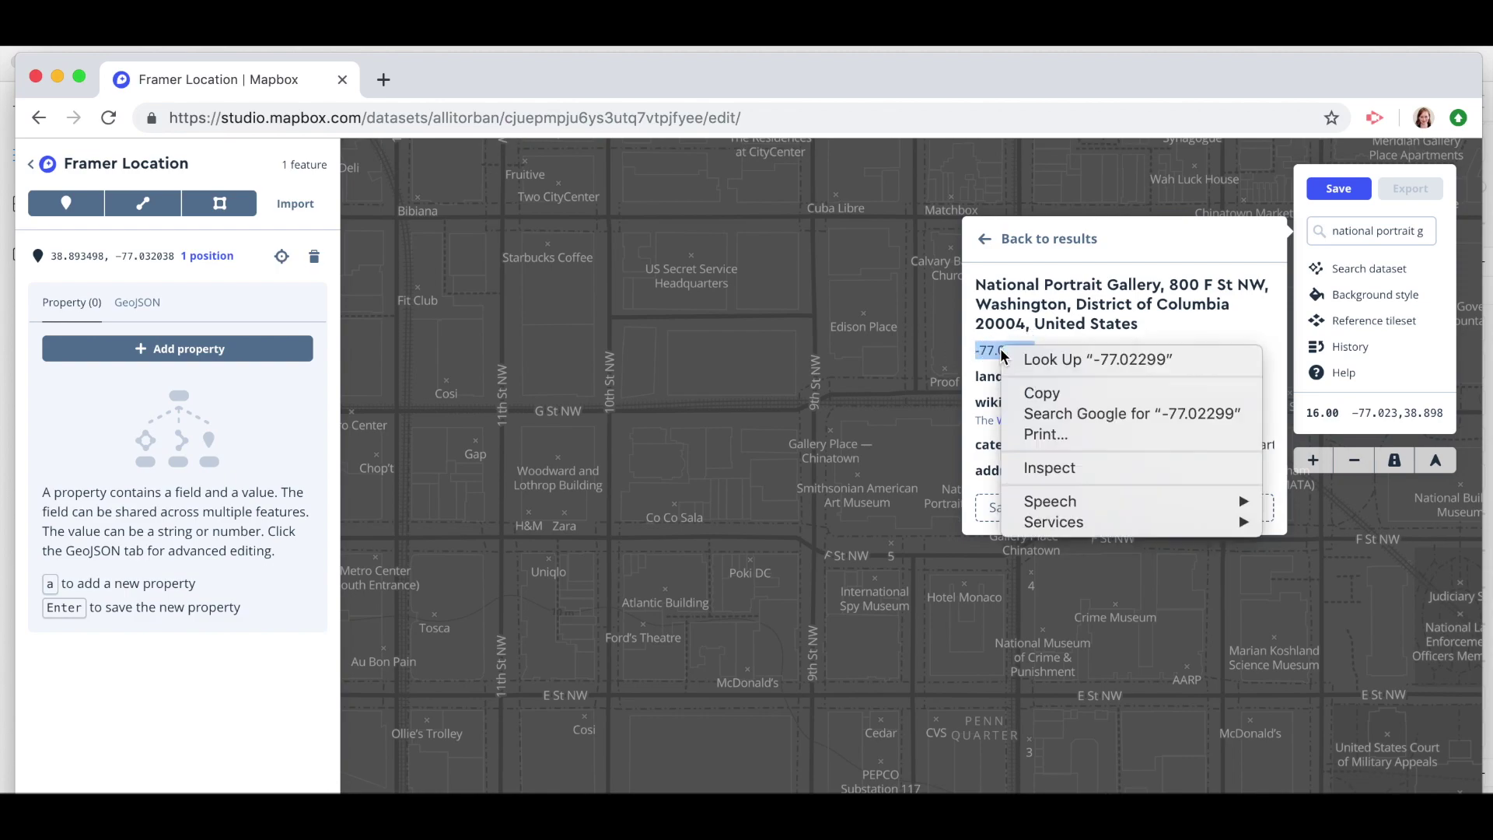
left_click(1020, 391)
key("super+Tab")
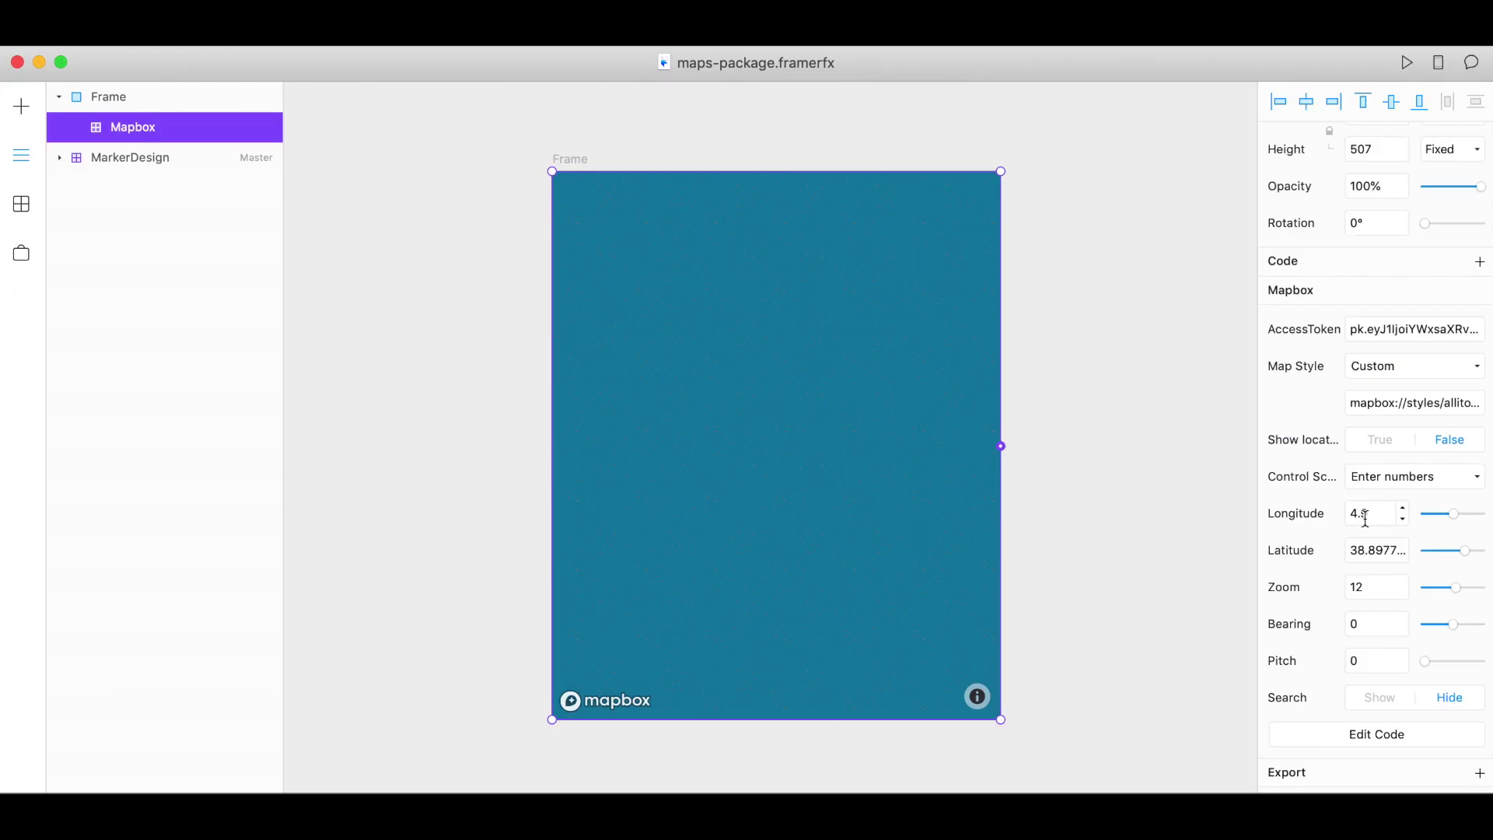
Step: Paste the longitude -77.022… into the map's Longitude field
left_click(1365, 517)
key("super+v")
key("Return")
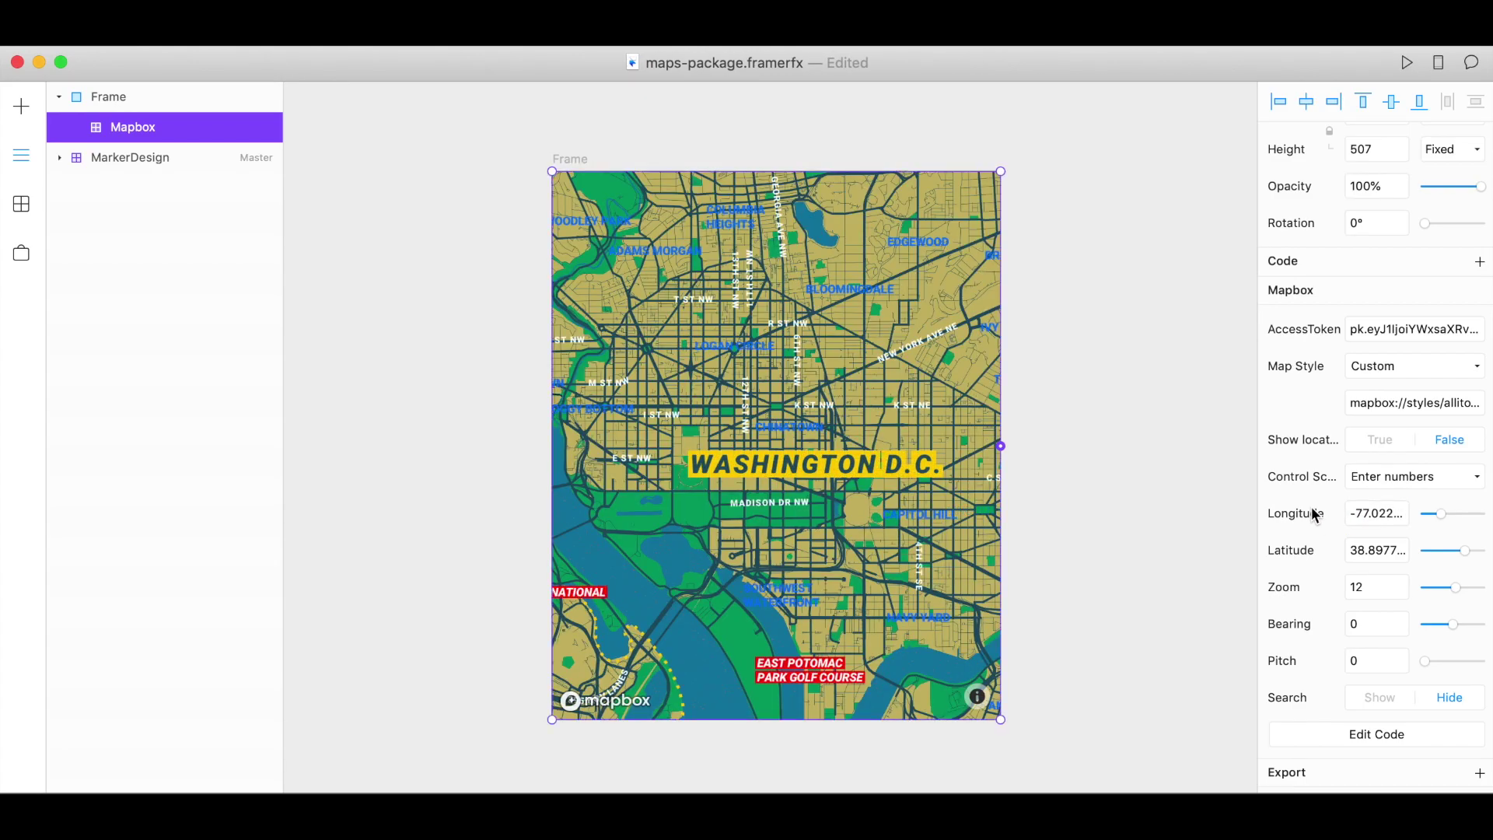
Step: Try a few zoom levels, then set the map zoom to 12
left_click(1456, 592)
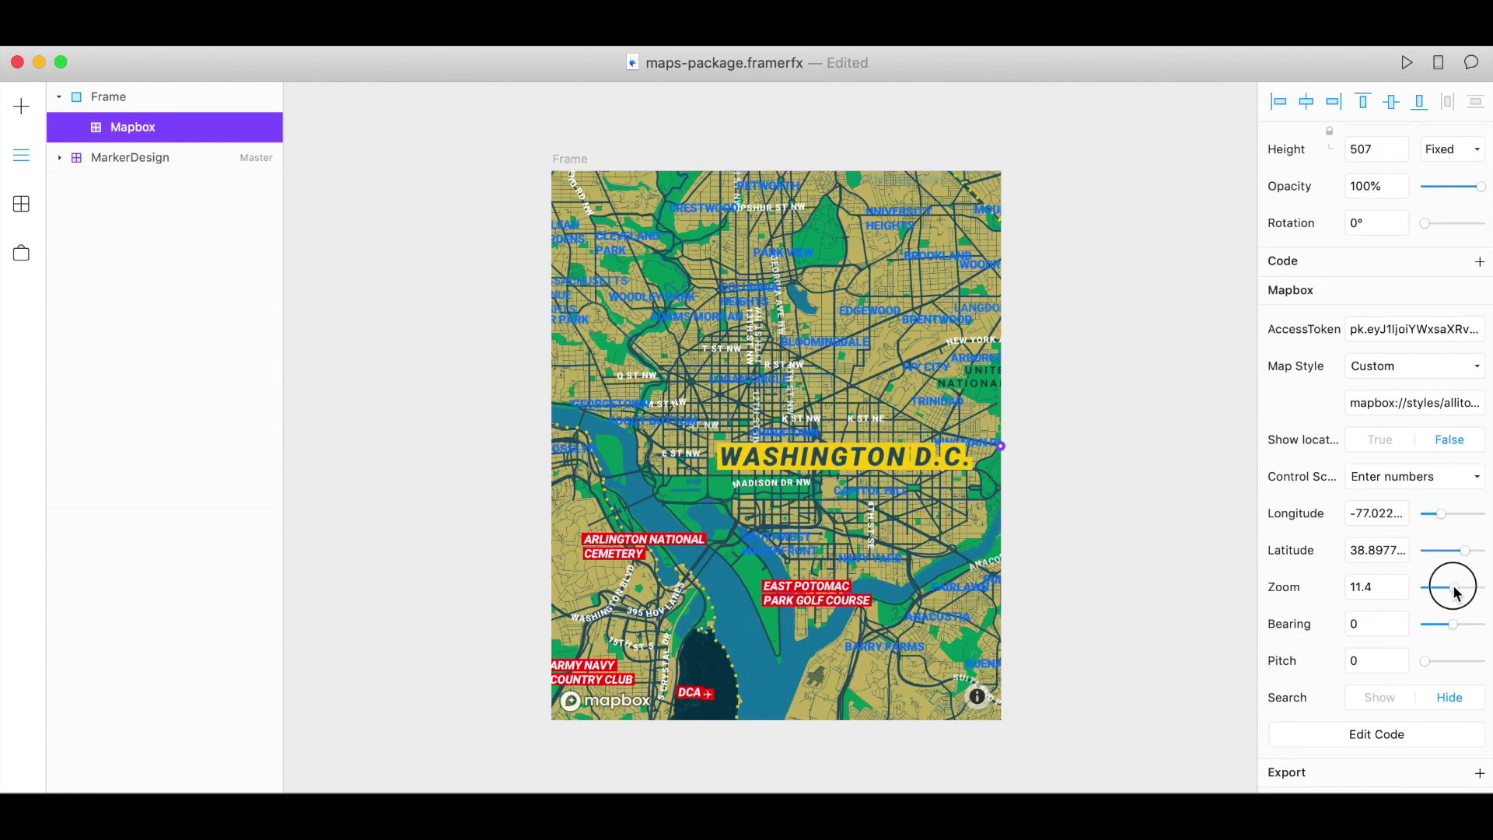
left_click_drag(1456, 592, 1456, 594)
left_click(1363, 587)
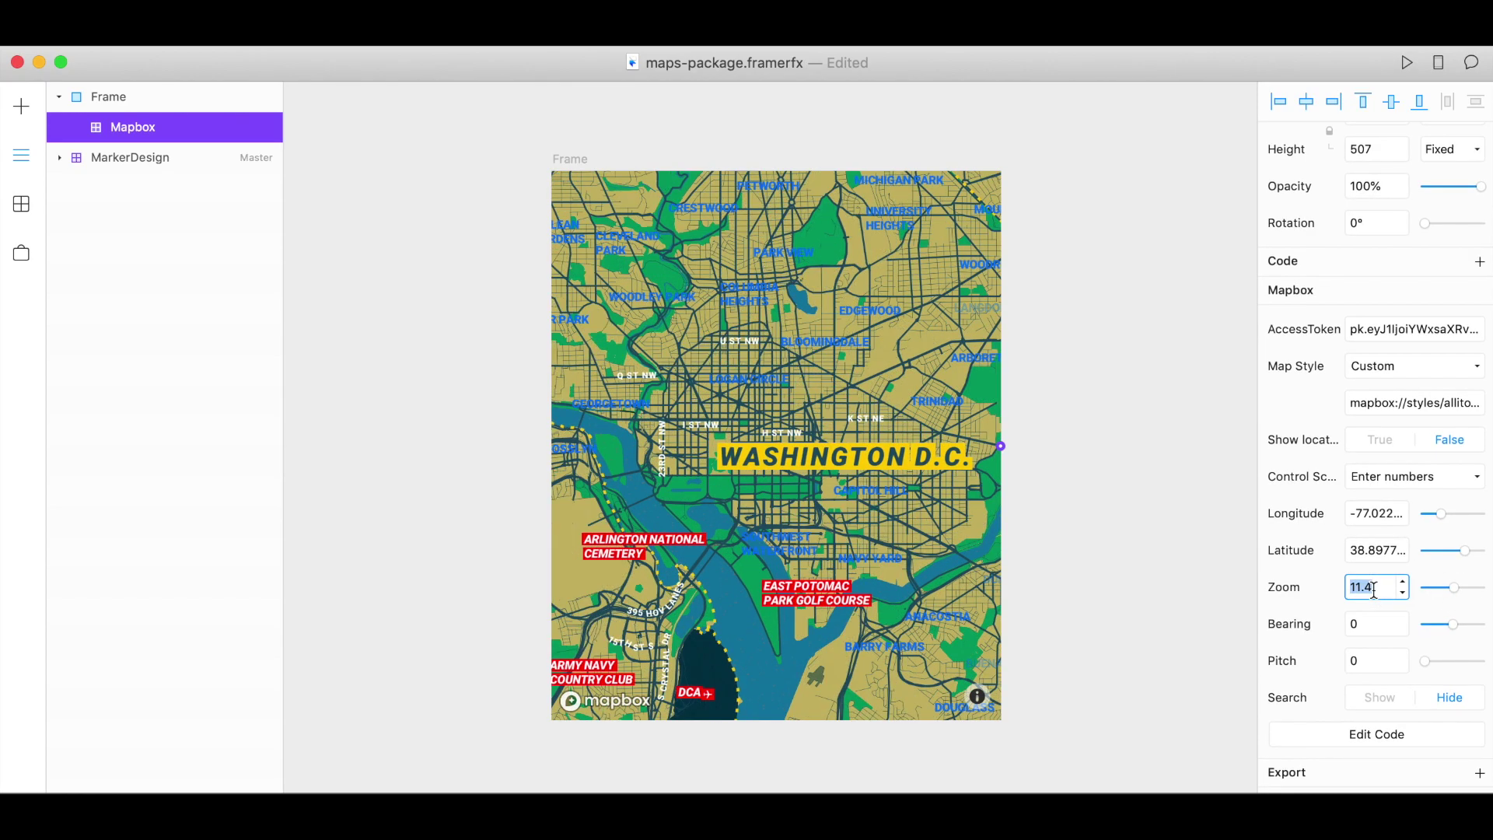
type("9")
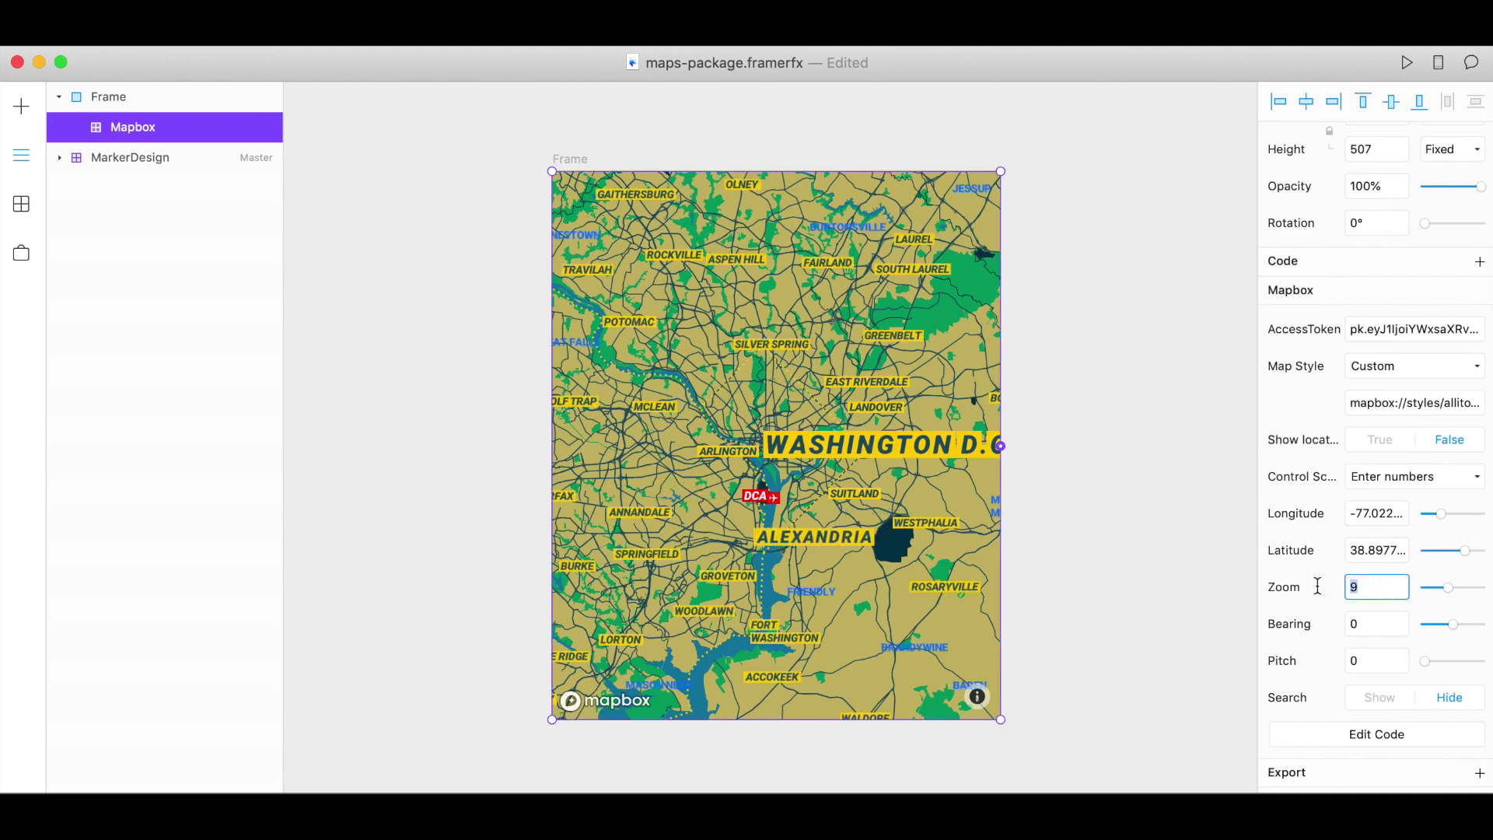
key("BackSpace")
type("12")
key("Return")
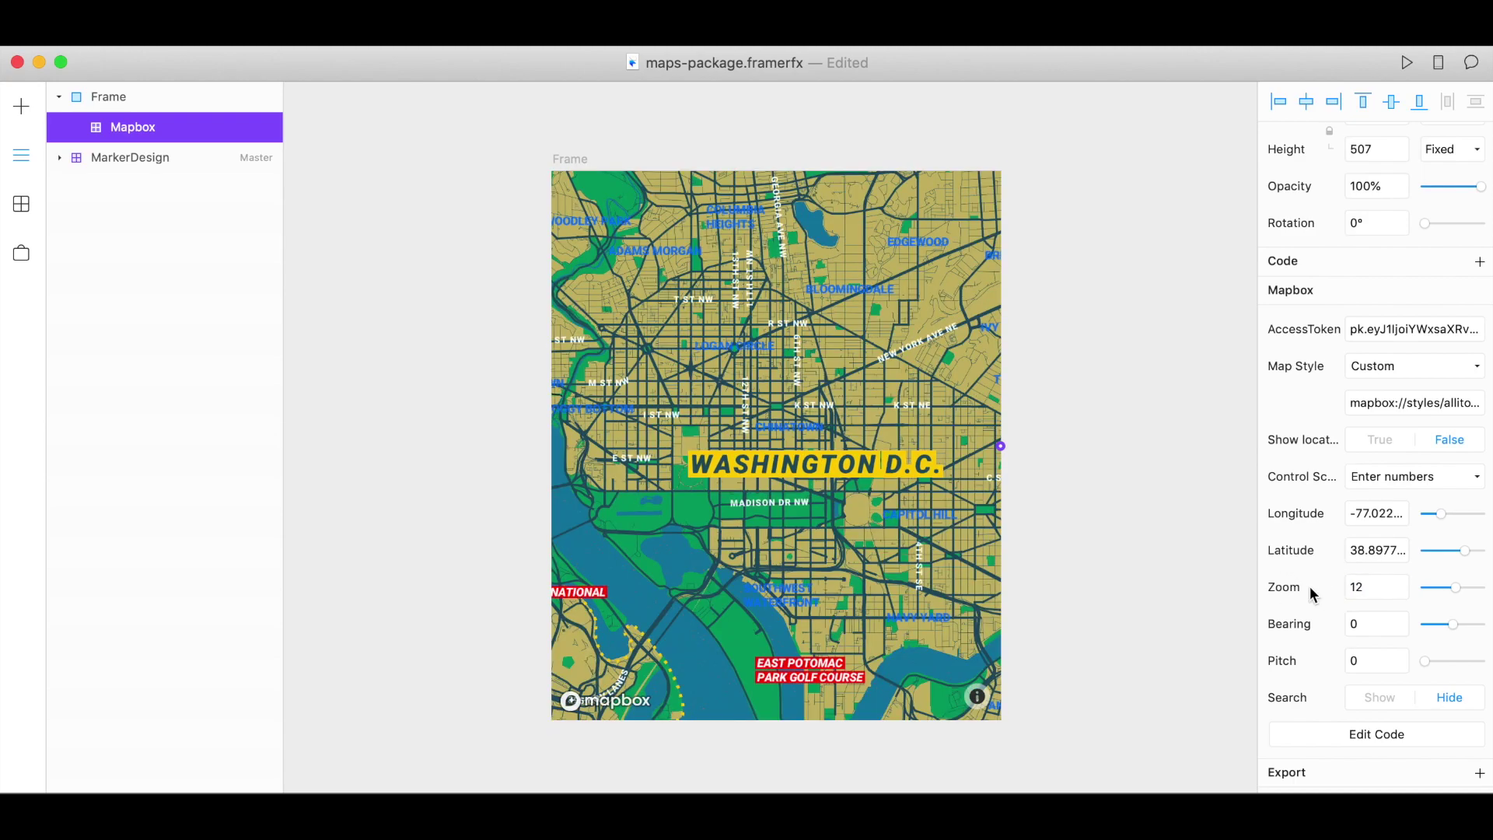
Step: Rotate the map to bearing -90, tilt it to pitch 60, and show search
left_click_drag(1453, 624, 1450, 628)
left_click_drag(1448, 631, 1490, 689)
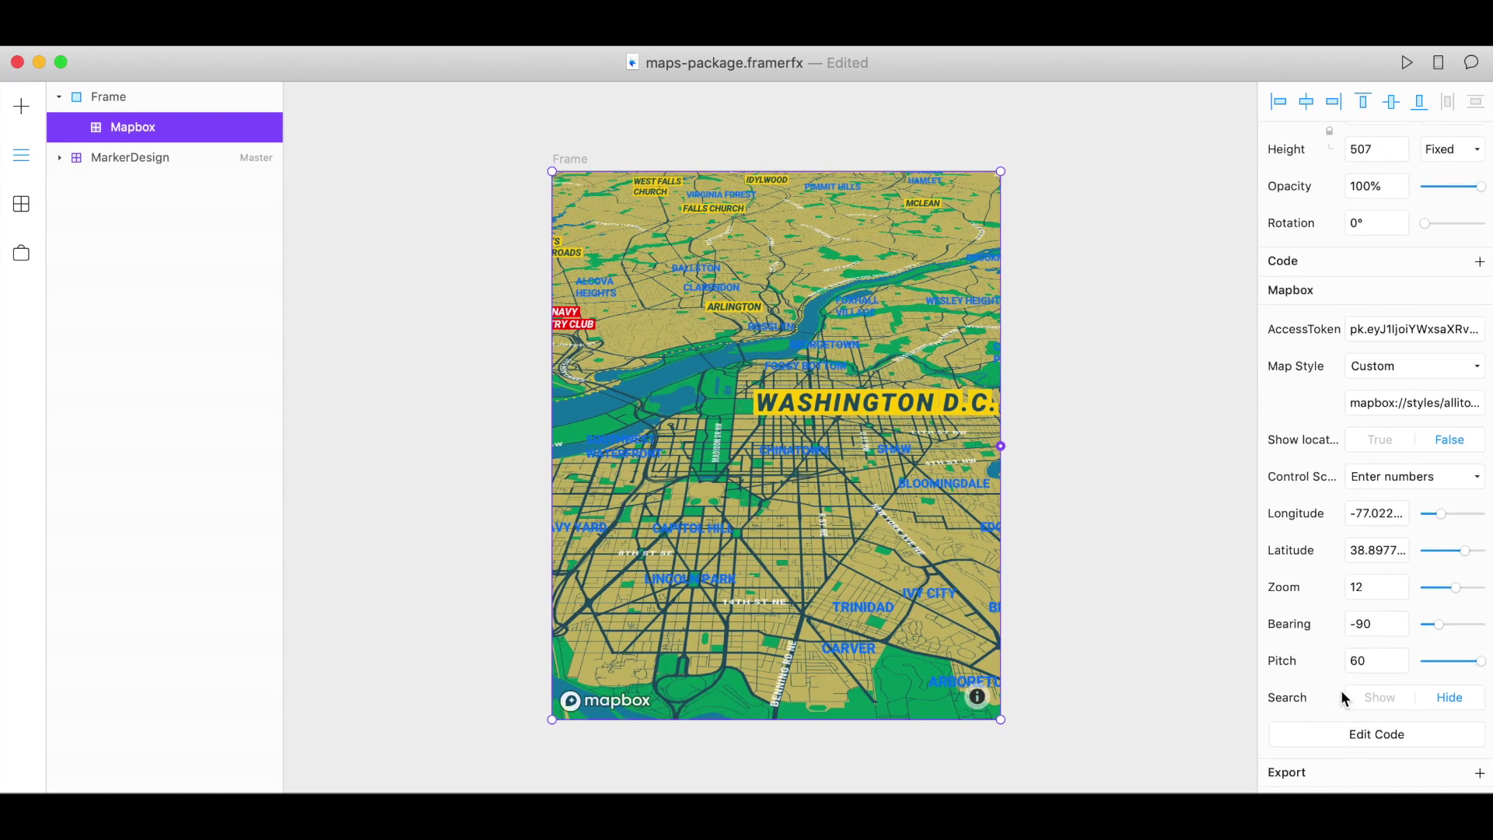
left_click(1384, 704)
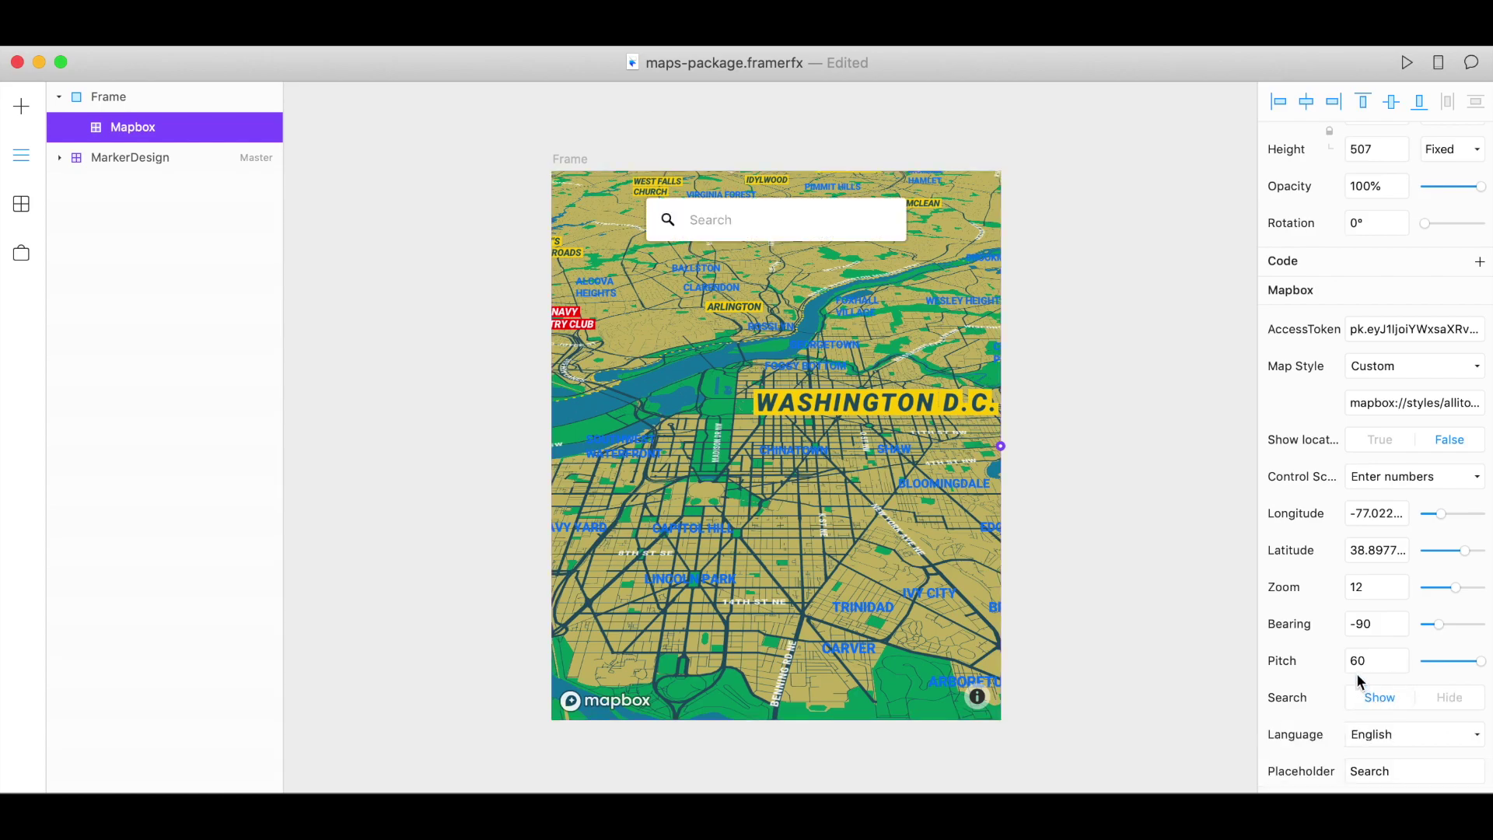
Step: Keep the search language English and change the placeholder to 'Search for any location!'
scroll(1356, 673, "down", 3)
scroll(1327, 658, "down", 3)
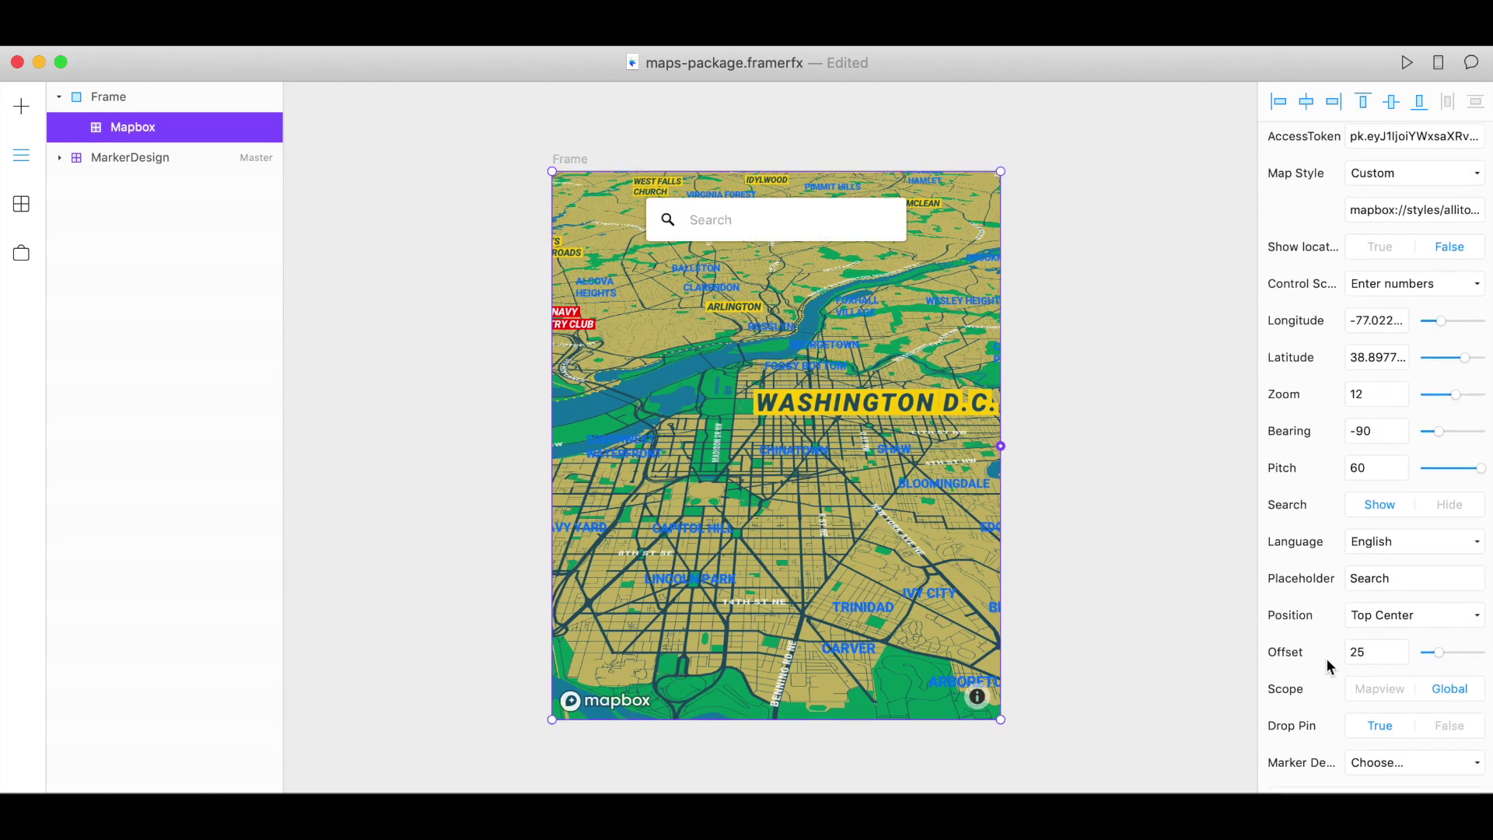
left_click(1391, 510)
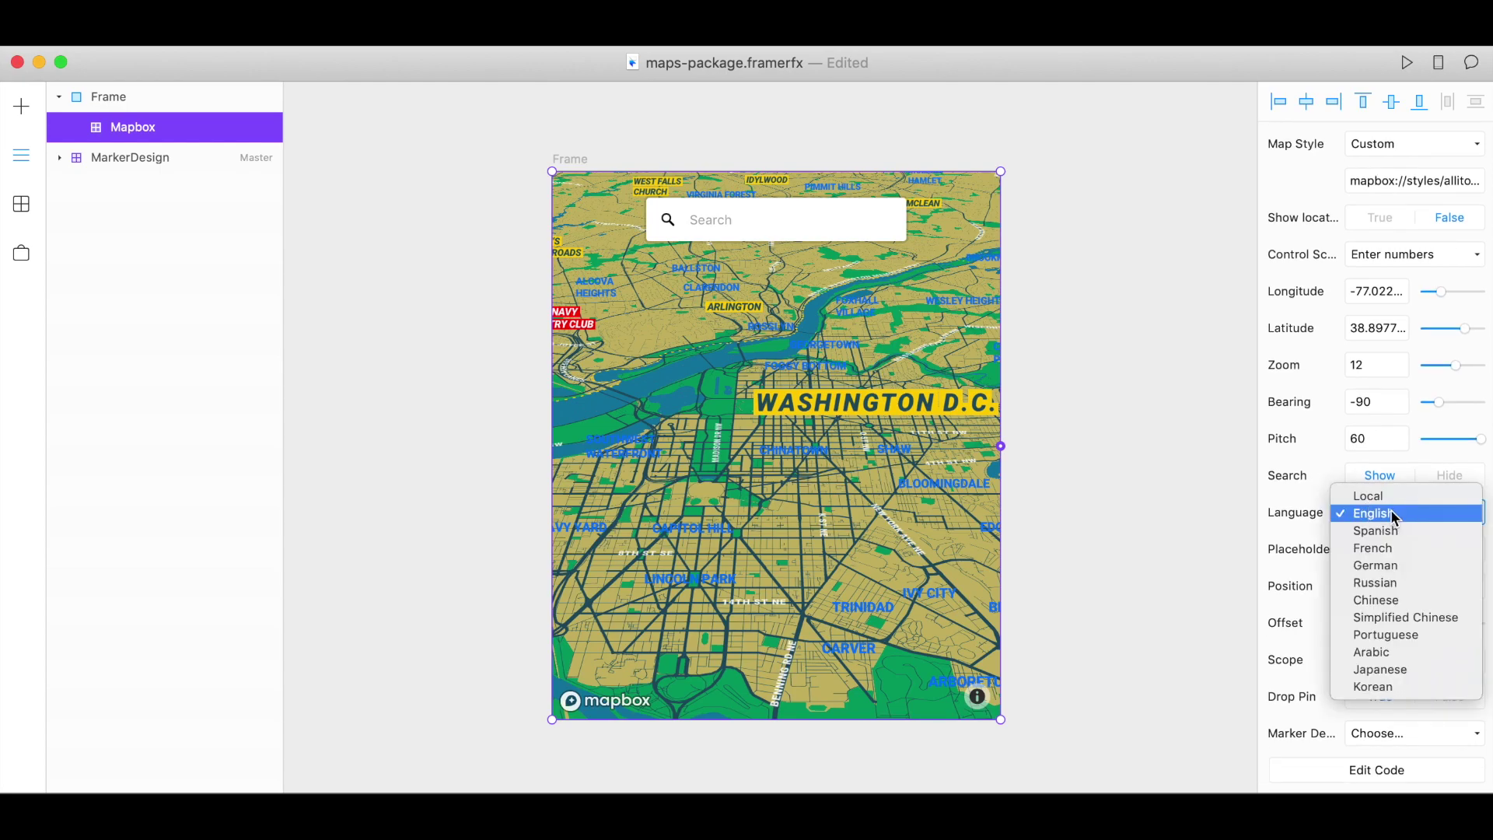
left_click(1304, 546)
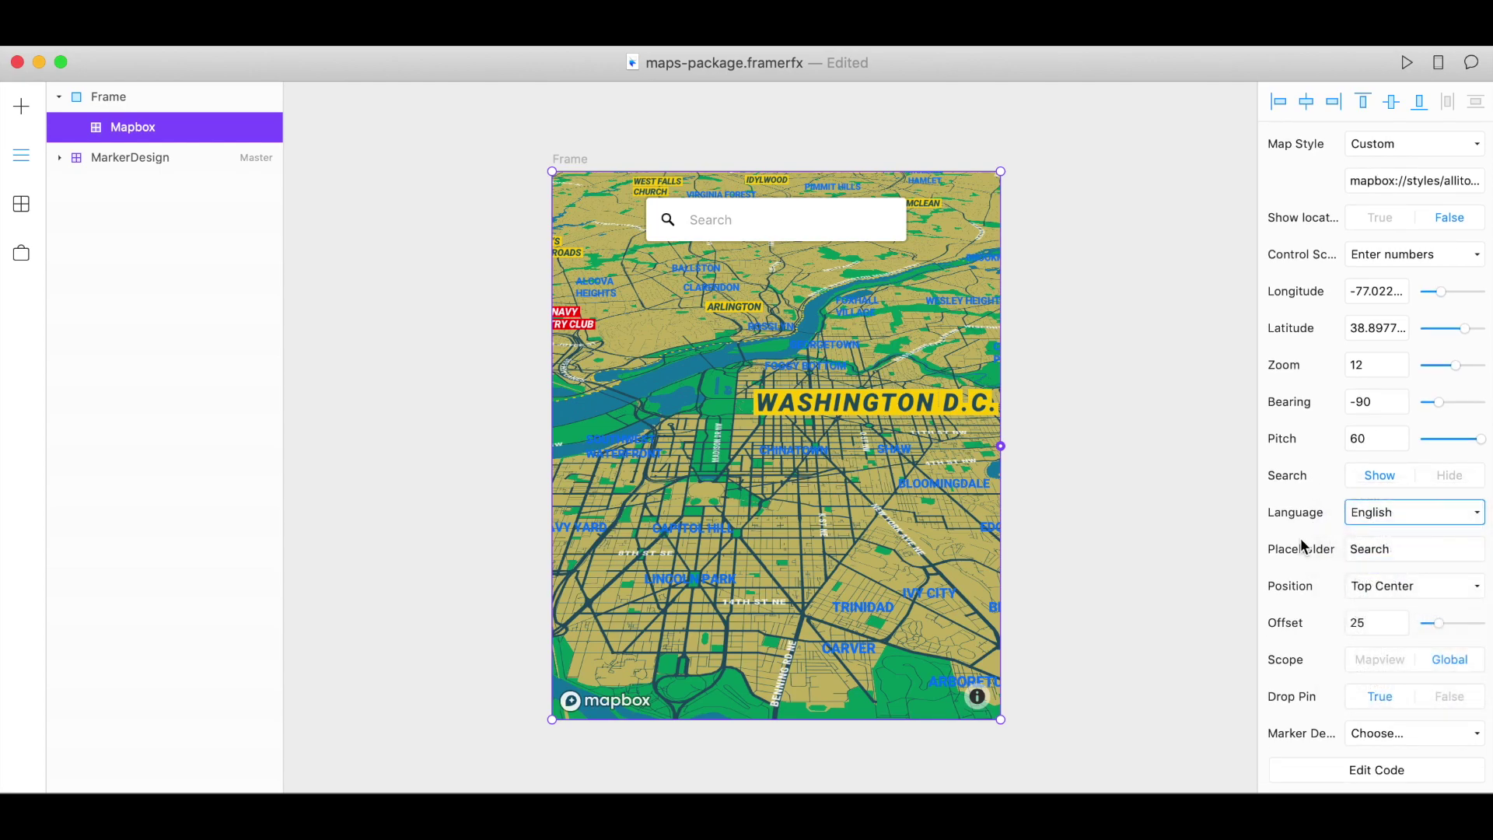
double_click(1370, 551)
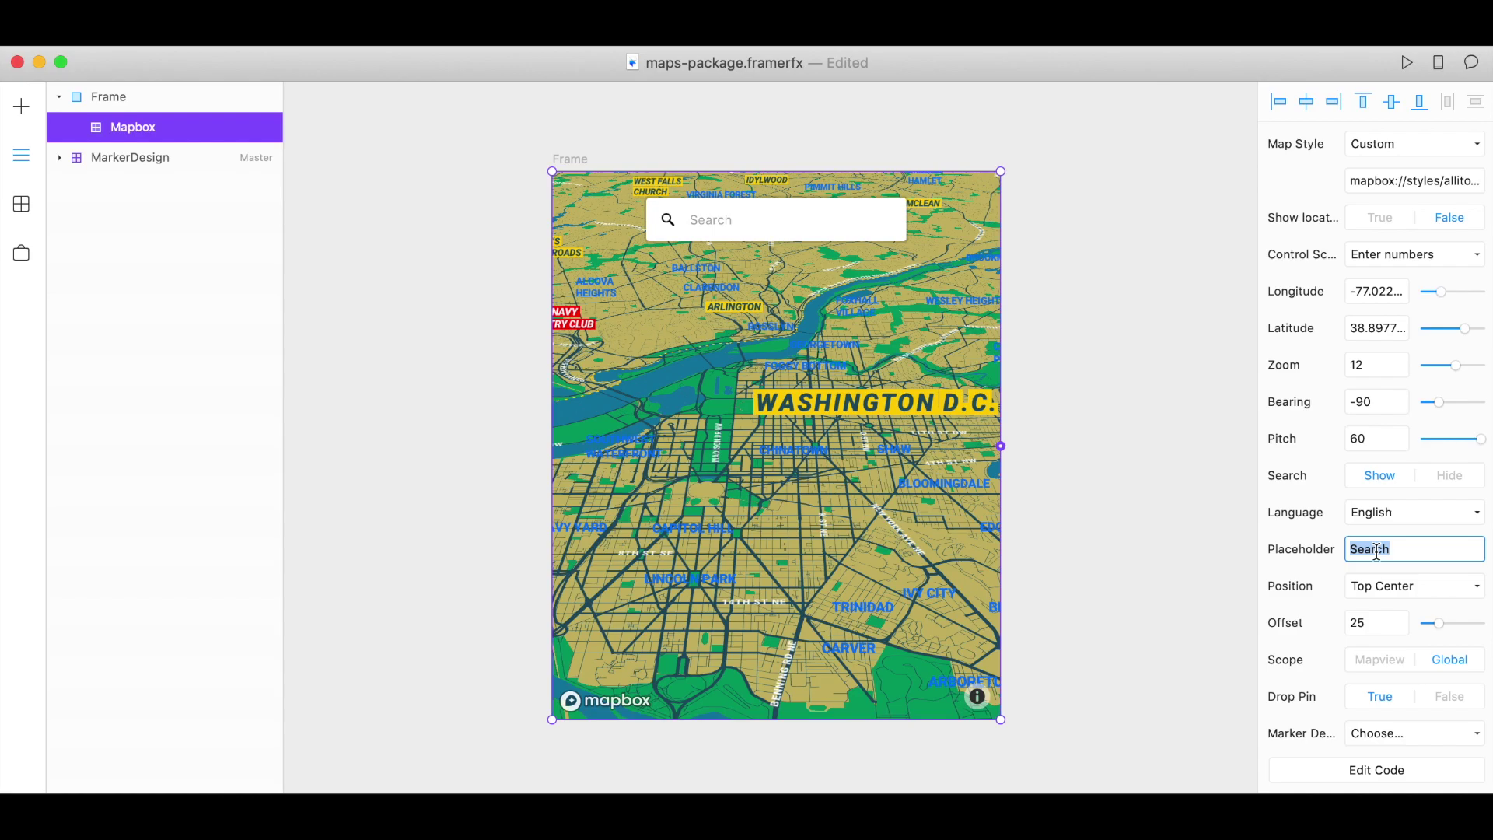
type("S")
left_click(1283, 544)
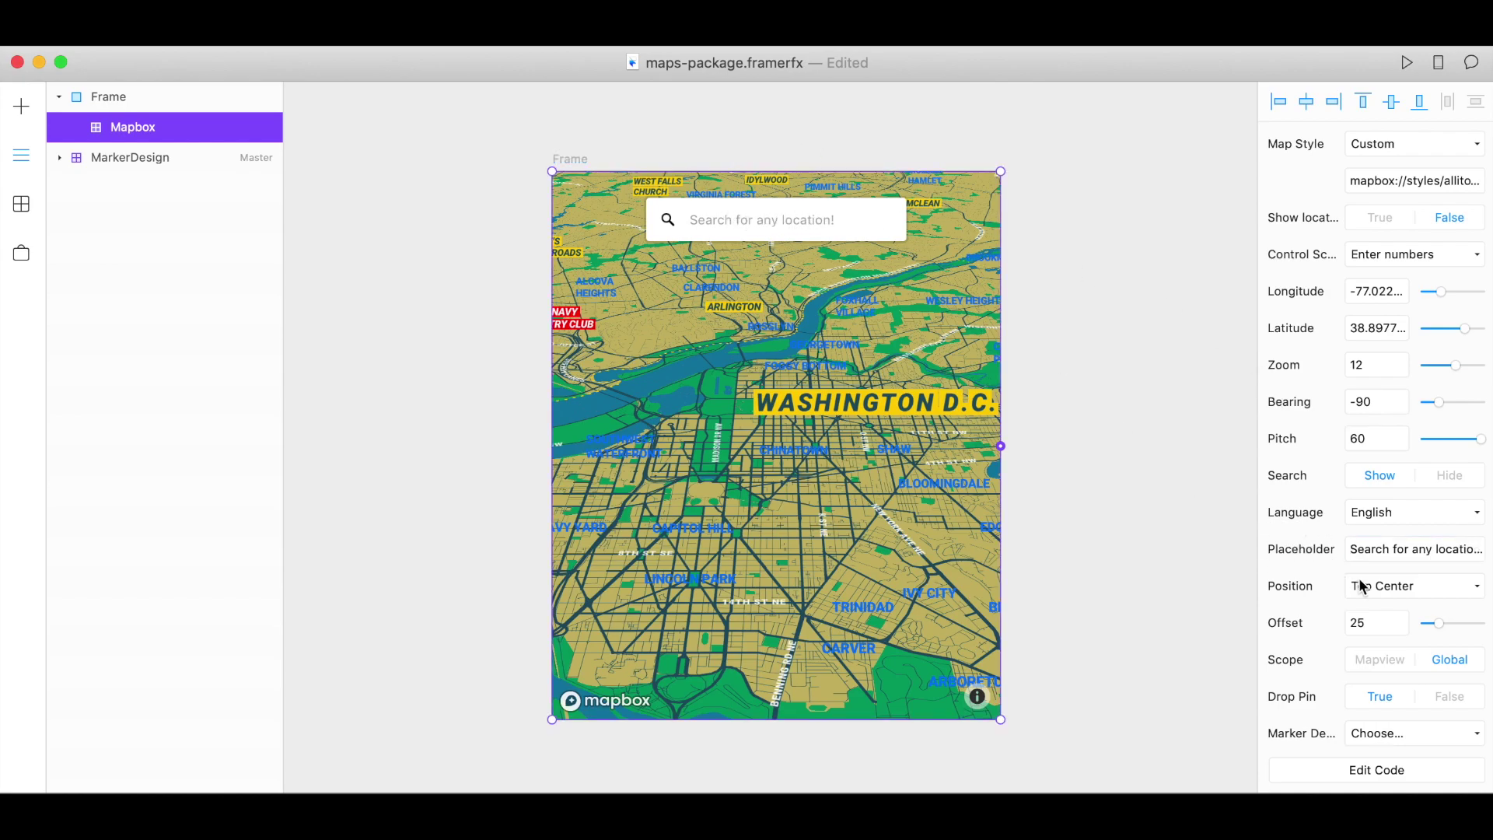
Step: Keep the search bar at Top Center, reduce its offset to 17, and set scope to Mapview
left_click(1404, 587)
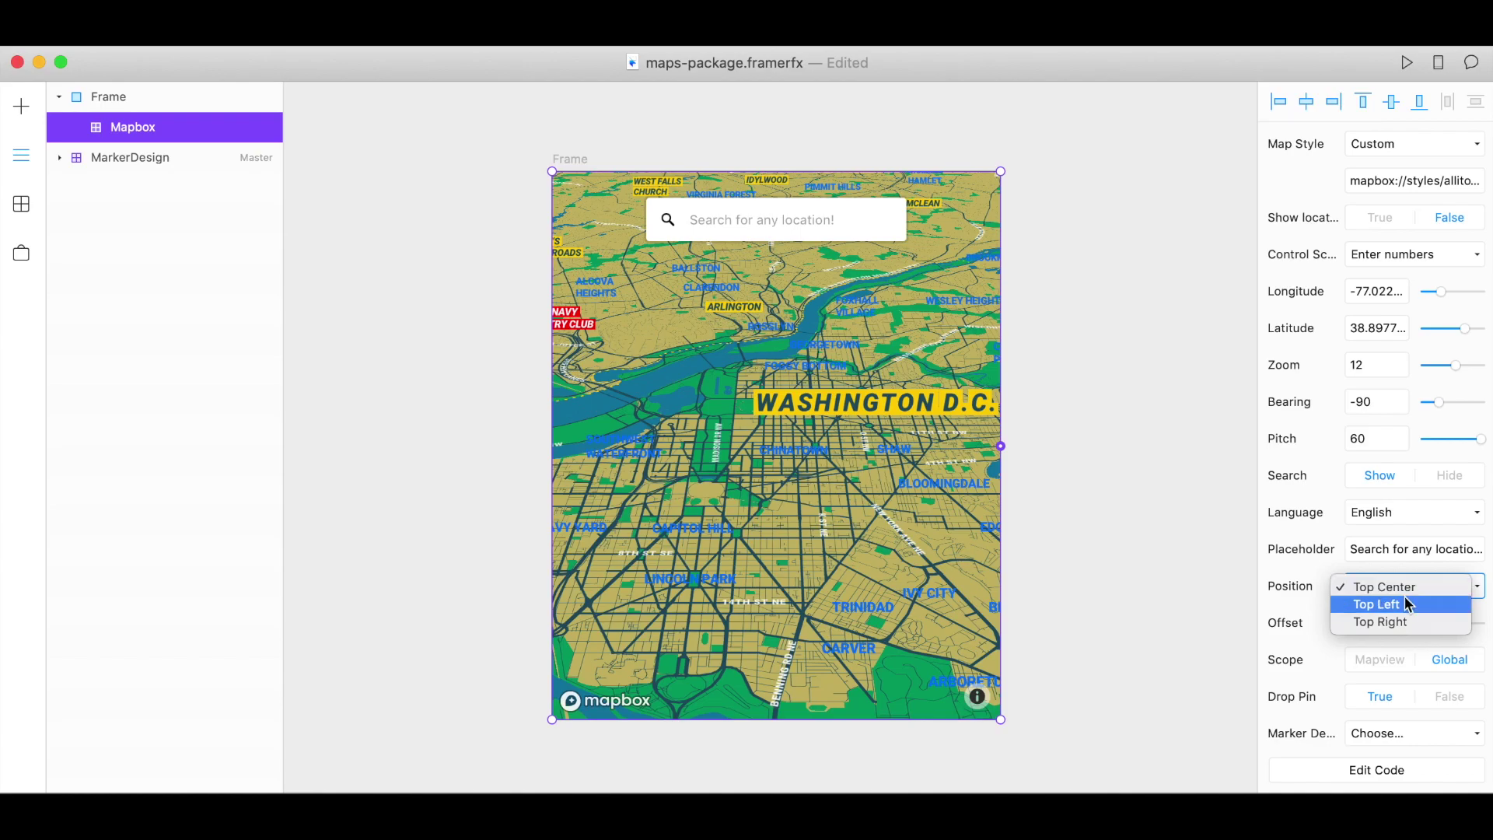
left_click(1416, 603)
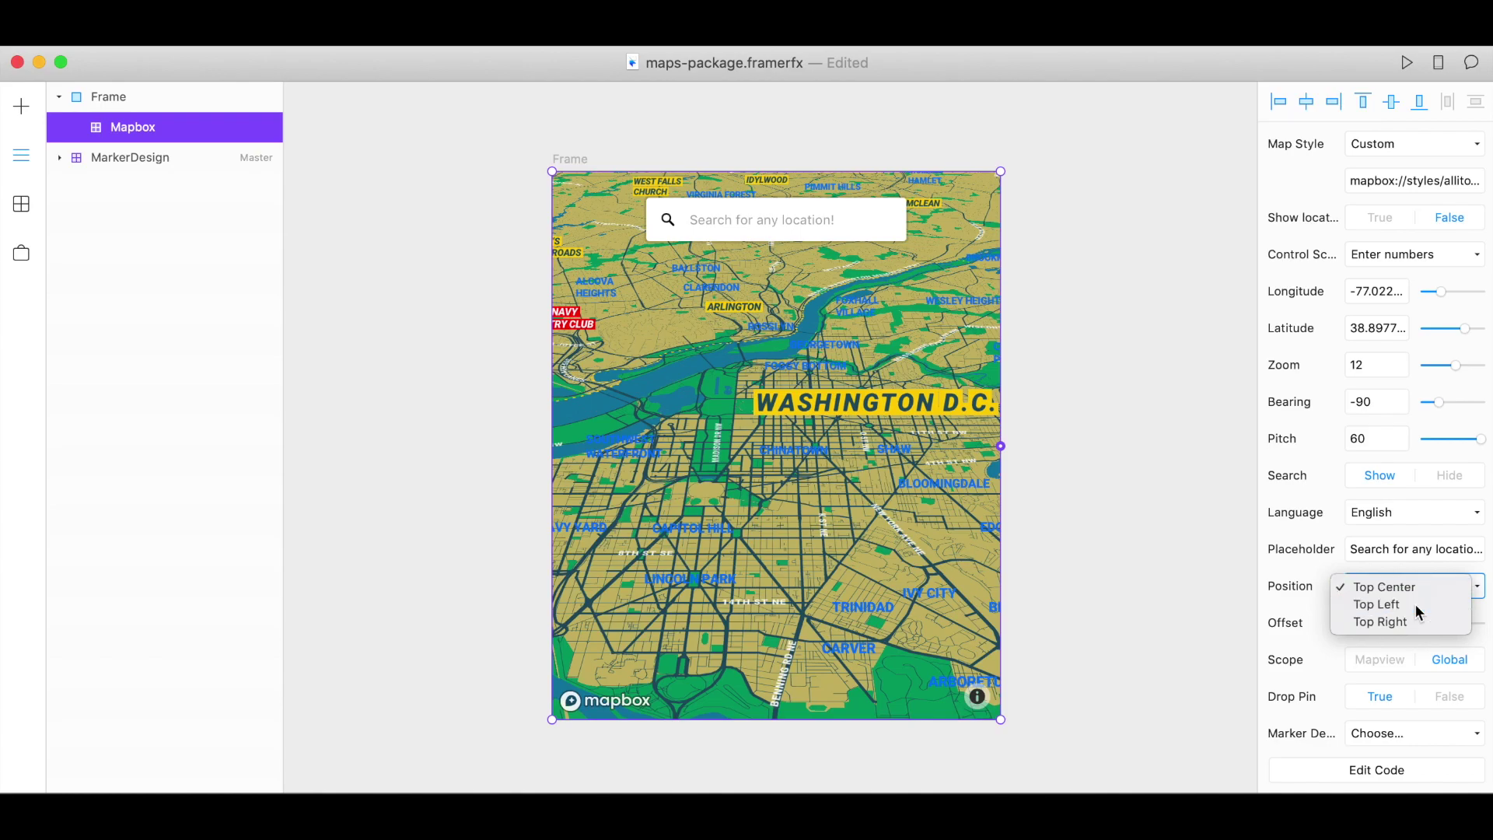
left_click(1417, 597)
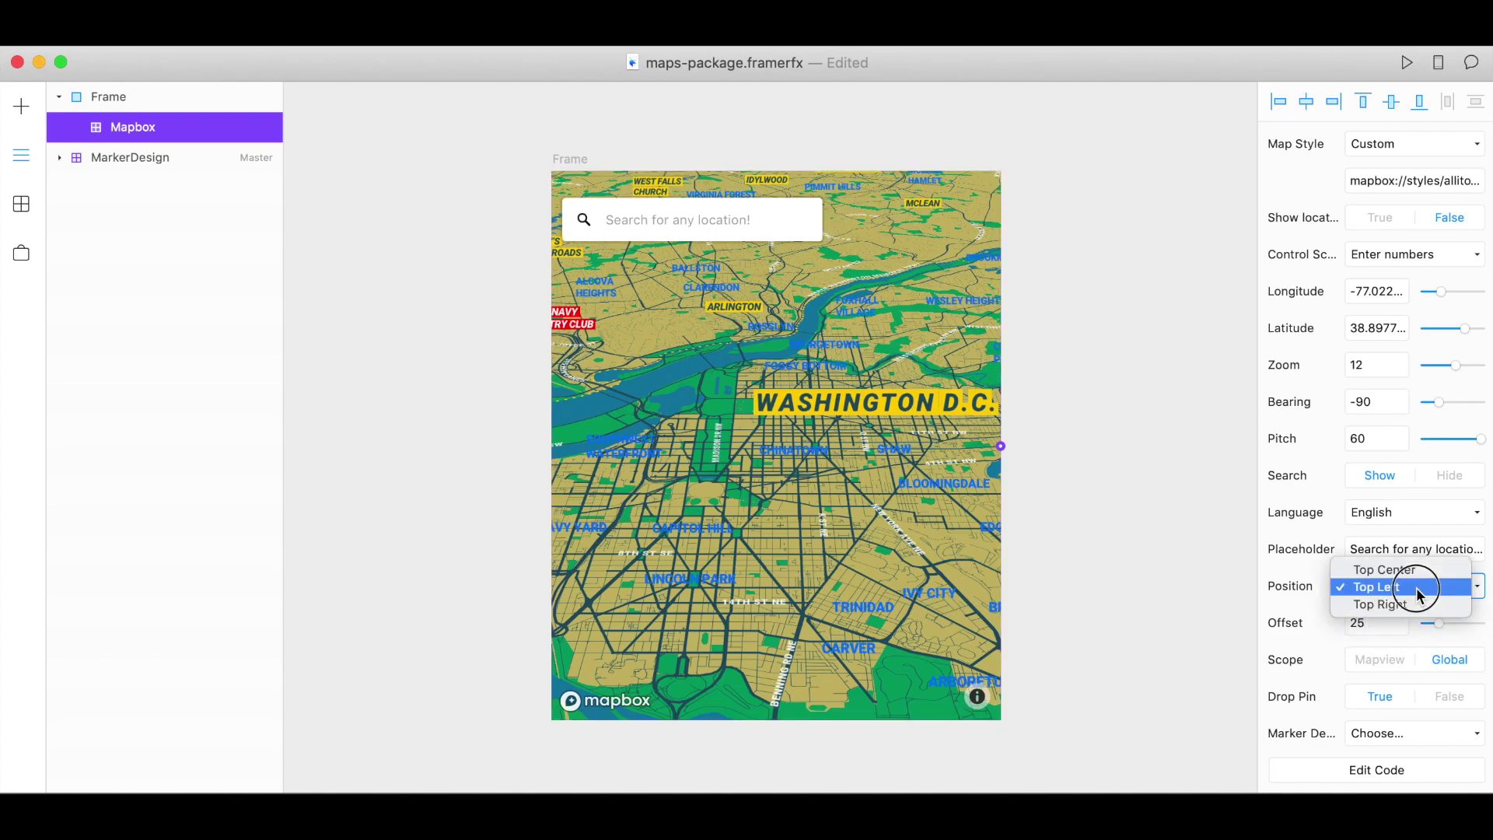
left_click(1380, 570)
mouse_move(1439, 623)
left_mouse_down()
mouse_move(1482, 635)
mouse_move(1412, 632)
mouse_move(1437, 635)
left_mouse_up()
scroll(1400, 622, "down", 2)
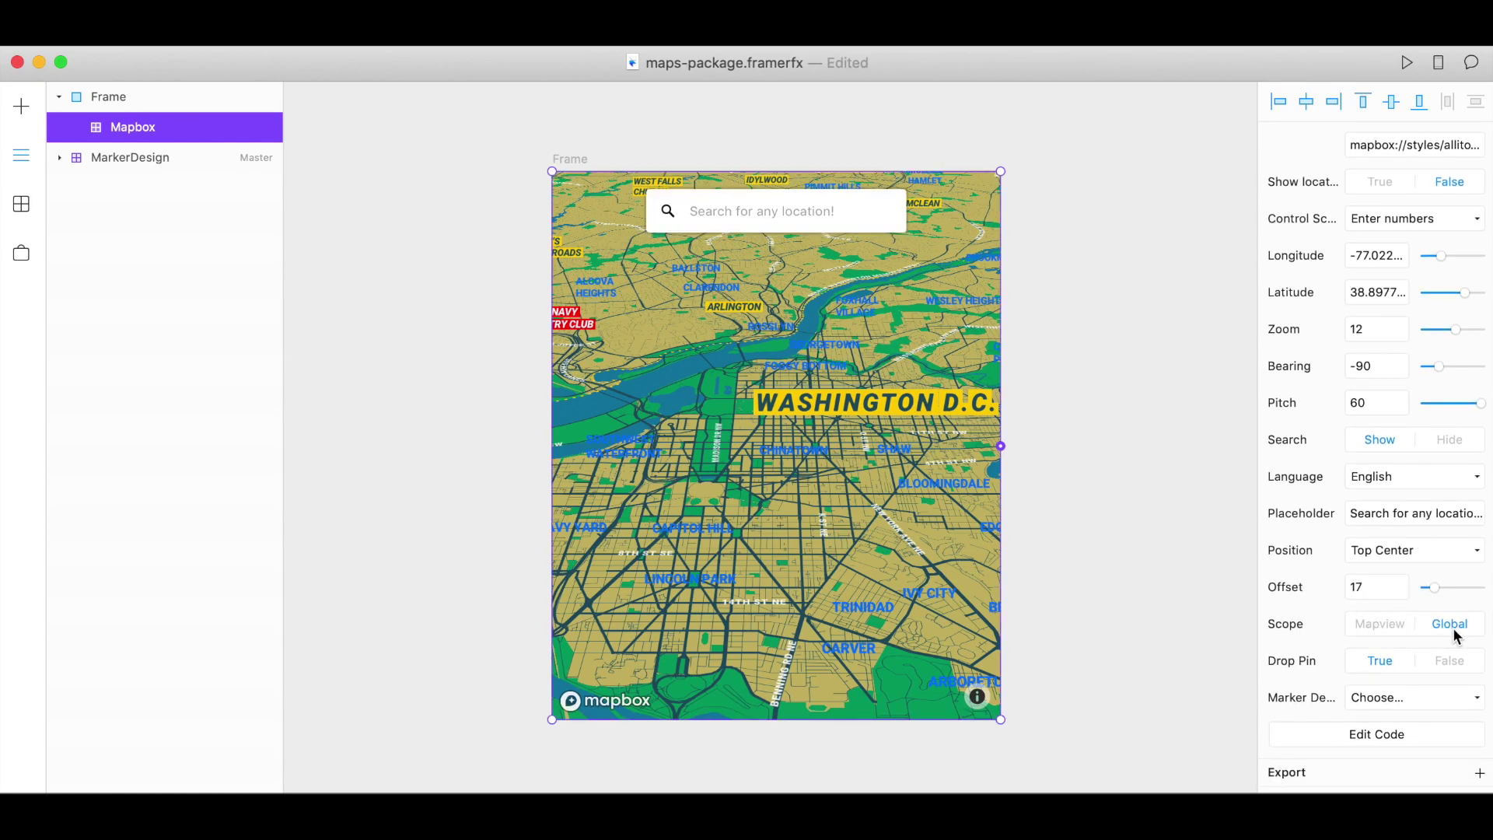
left_click(1379, 622)
Step: Set Drop Pin to False and preview a search for 'national port', choosing National Portrait Gallery
left_click(1460, 666)
left_click(1406, 62)
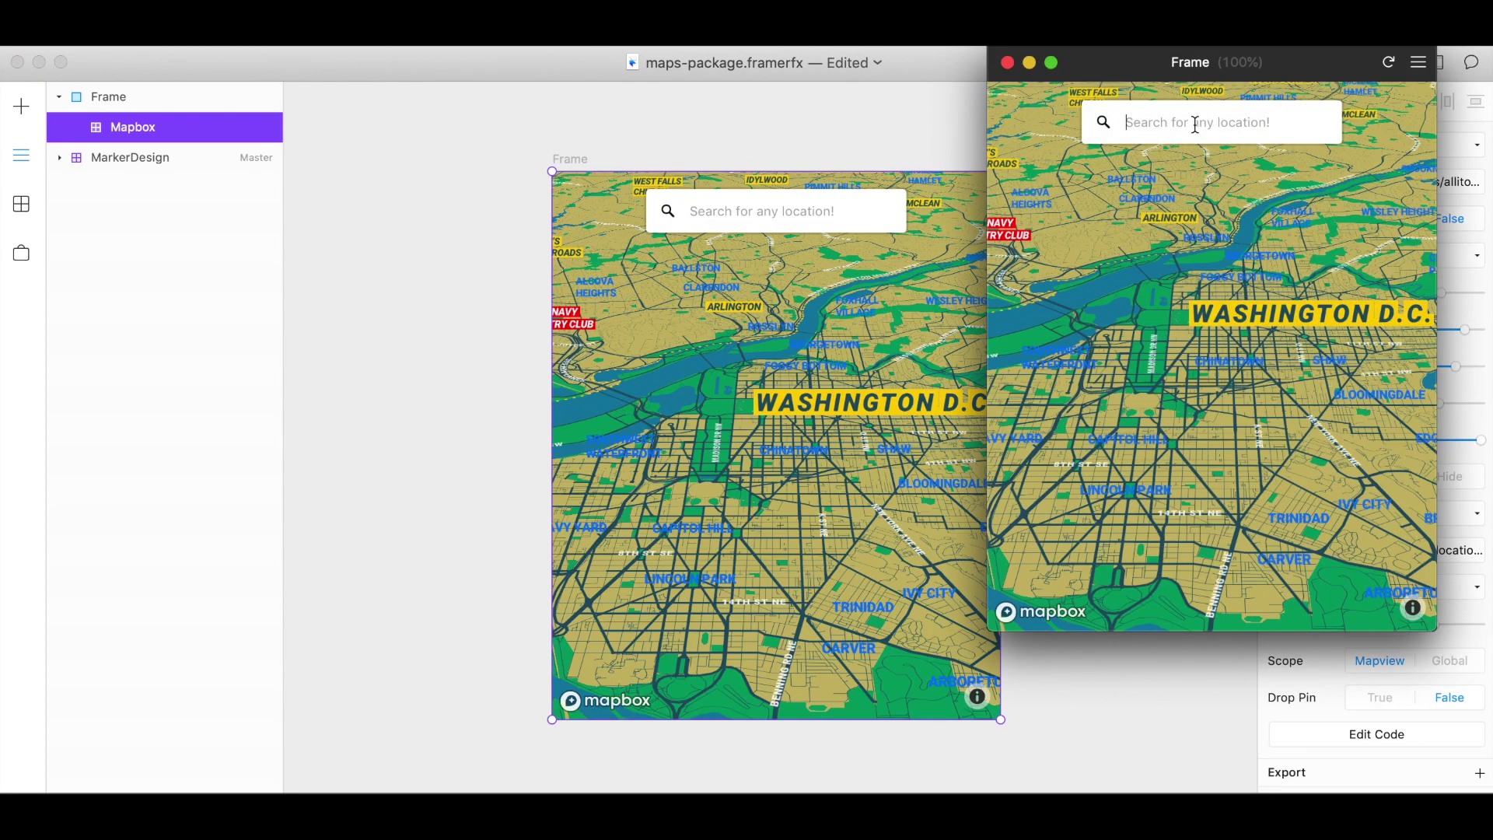
type("national port")
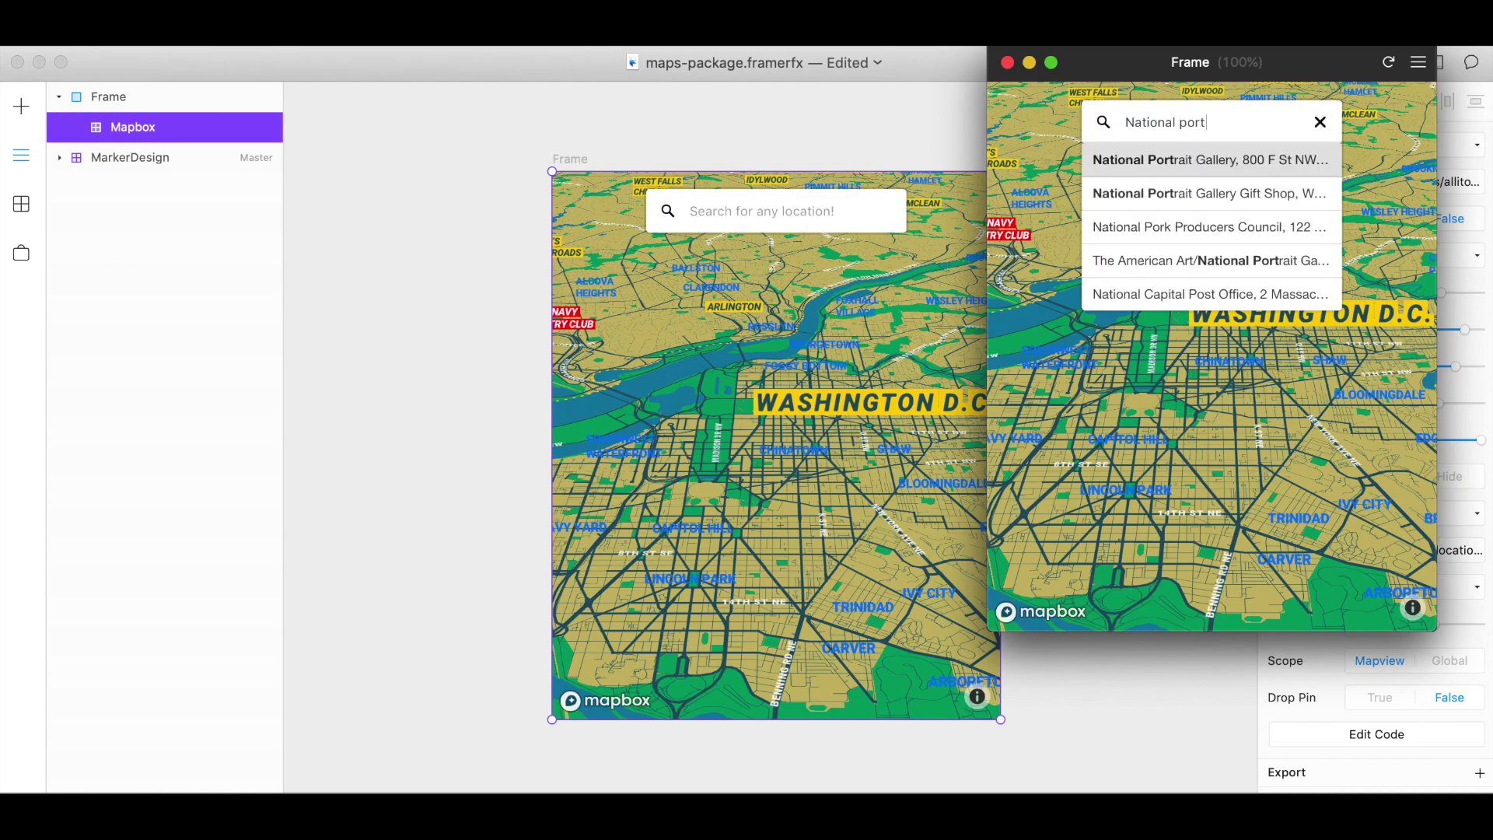
left_click(1192, 161)
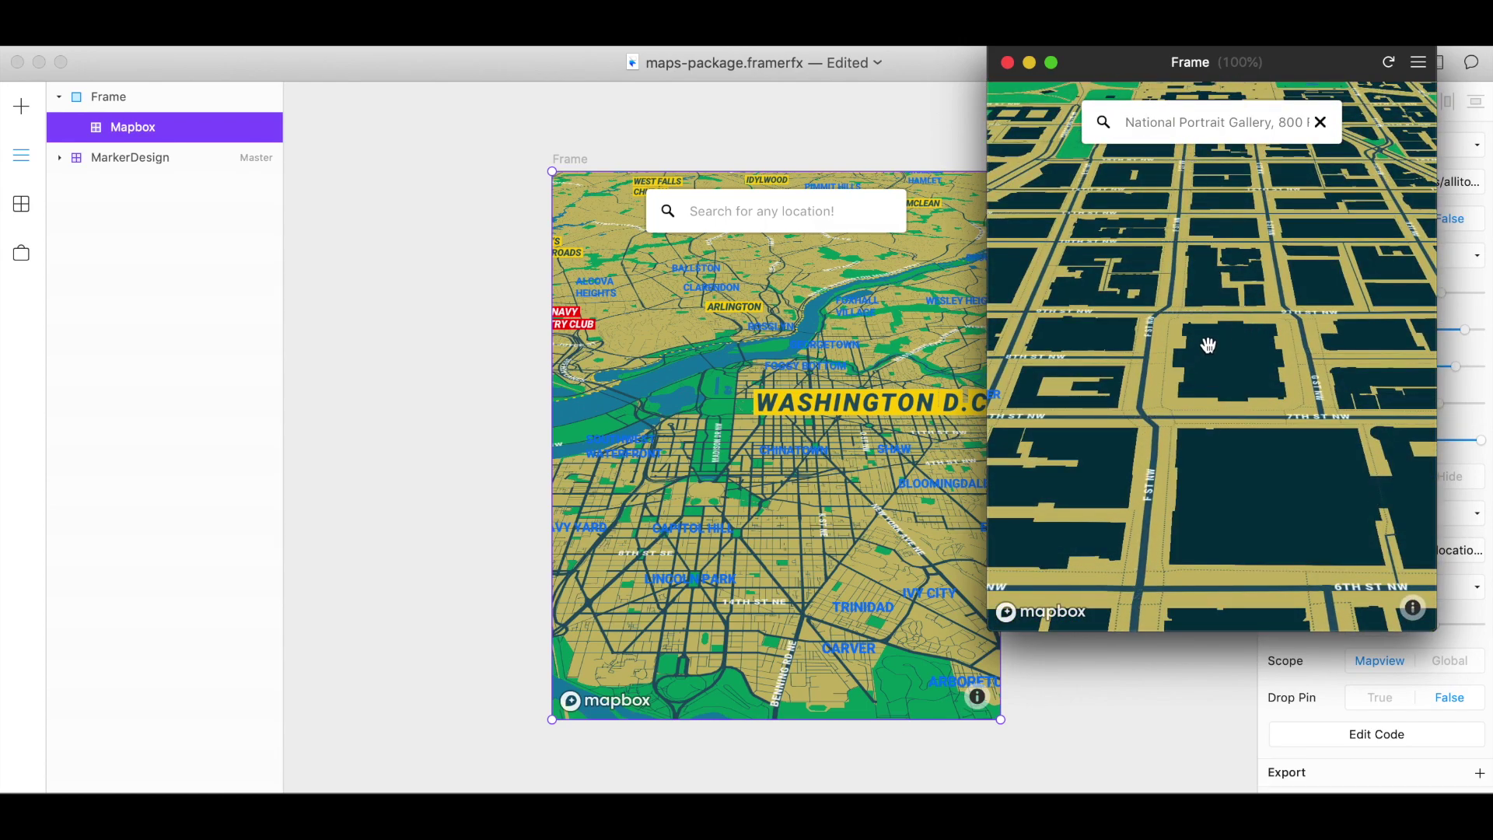
Step: Clear the search back to the city view and close the preview
scroll(1203, 352, "down", 10)
left_click(1320, 122)
left_click(1007, 62)
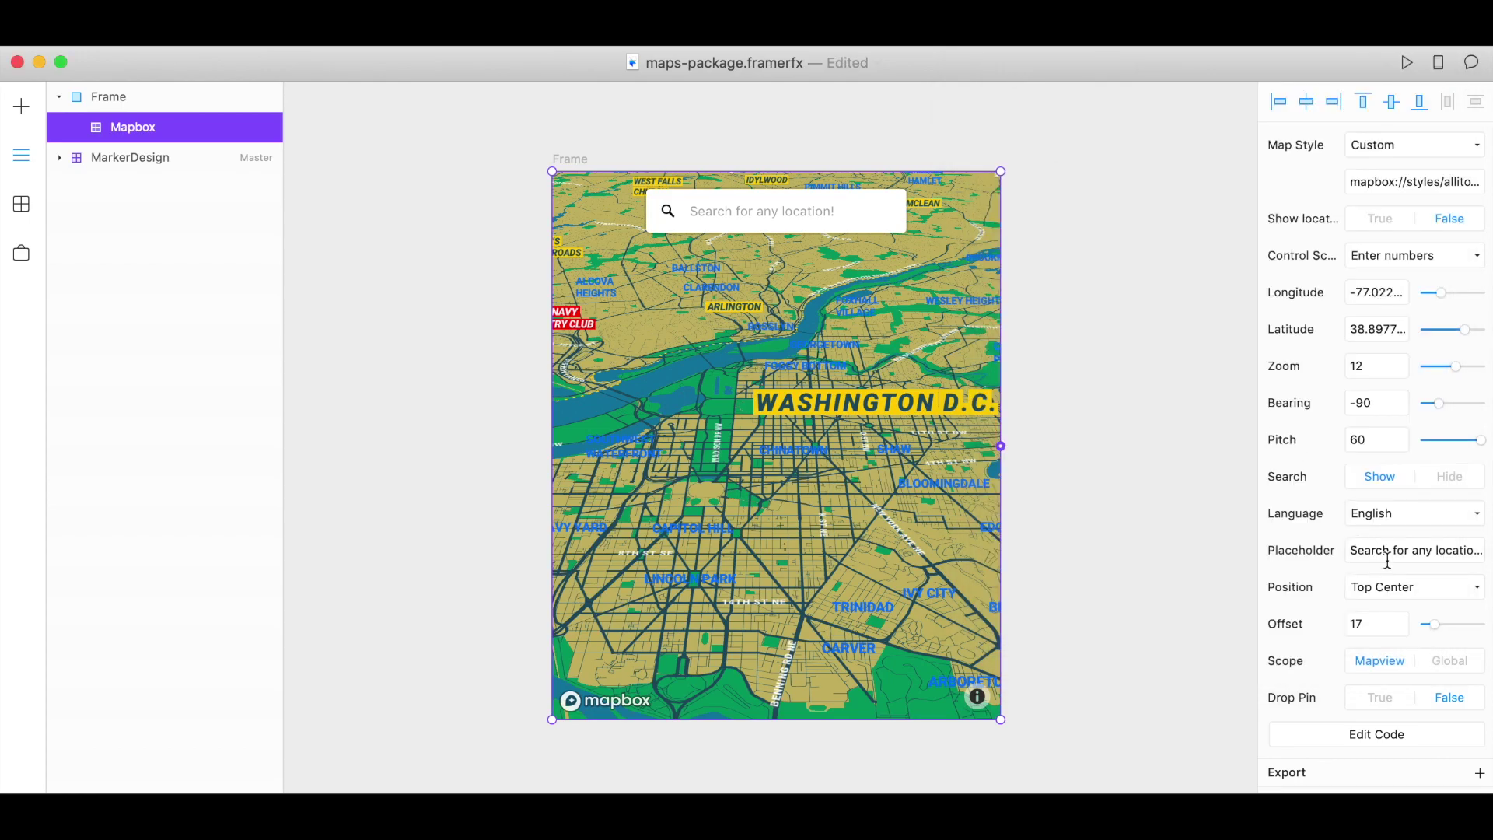
Step: Set Drop Pin back to True and place a MarkerDesign copy beside the map
left_click(1380, 697)
scroll(1329, 626, "down", 2)
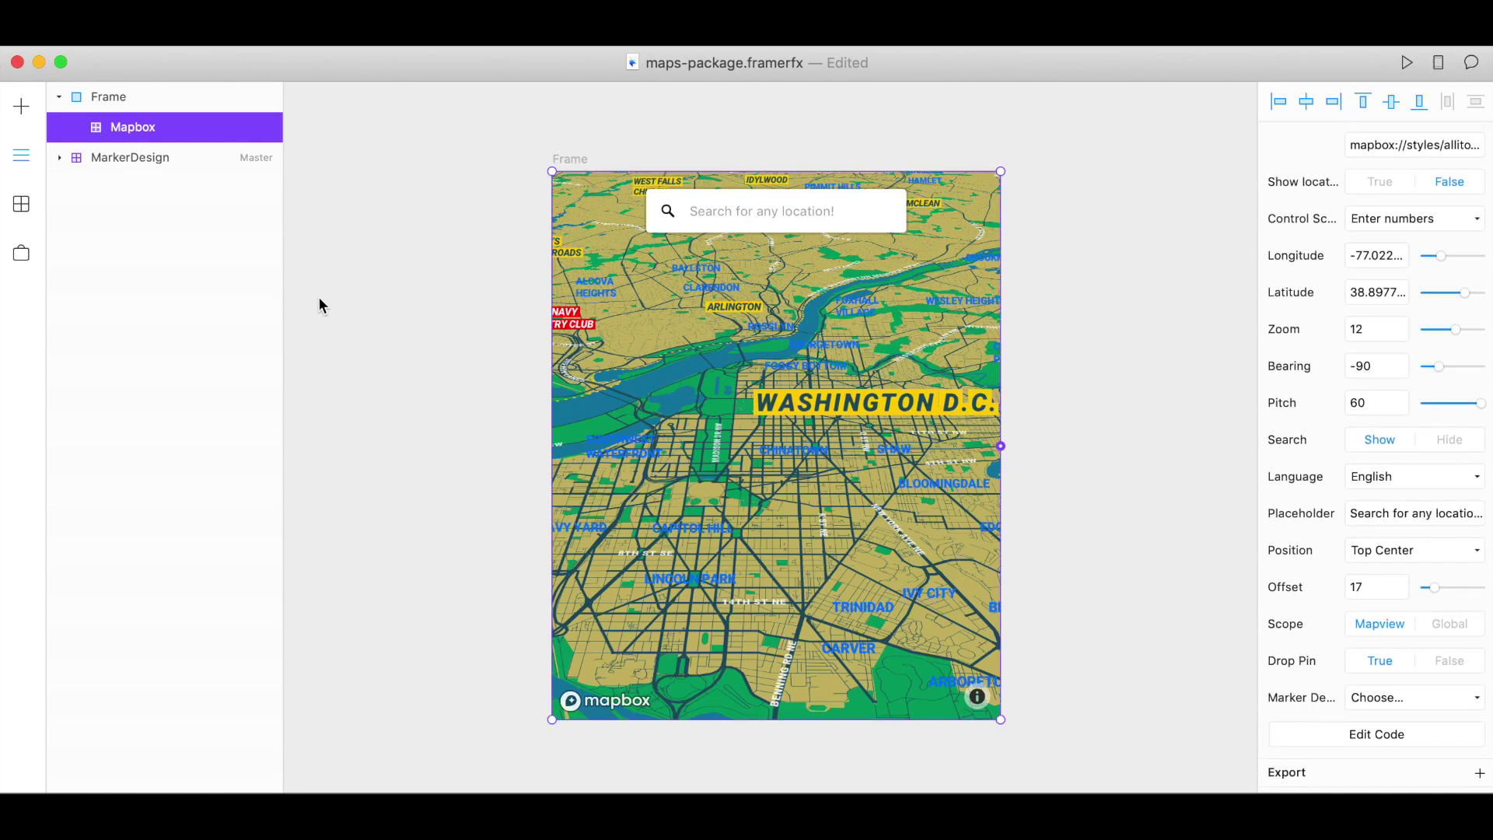
left_click(19, 203)
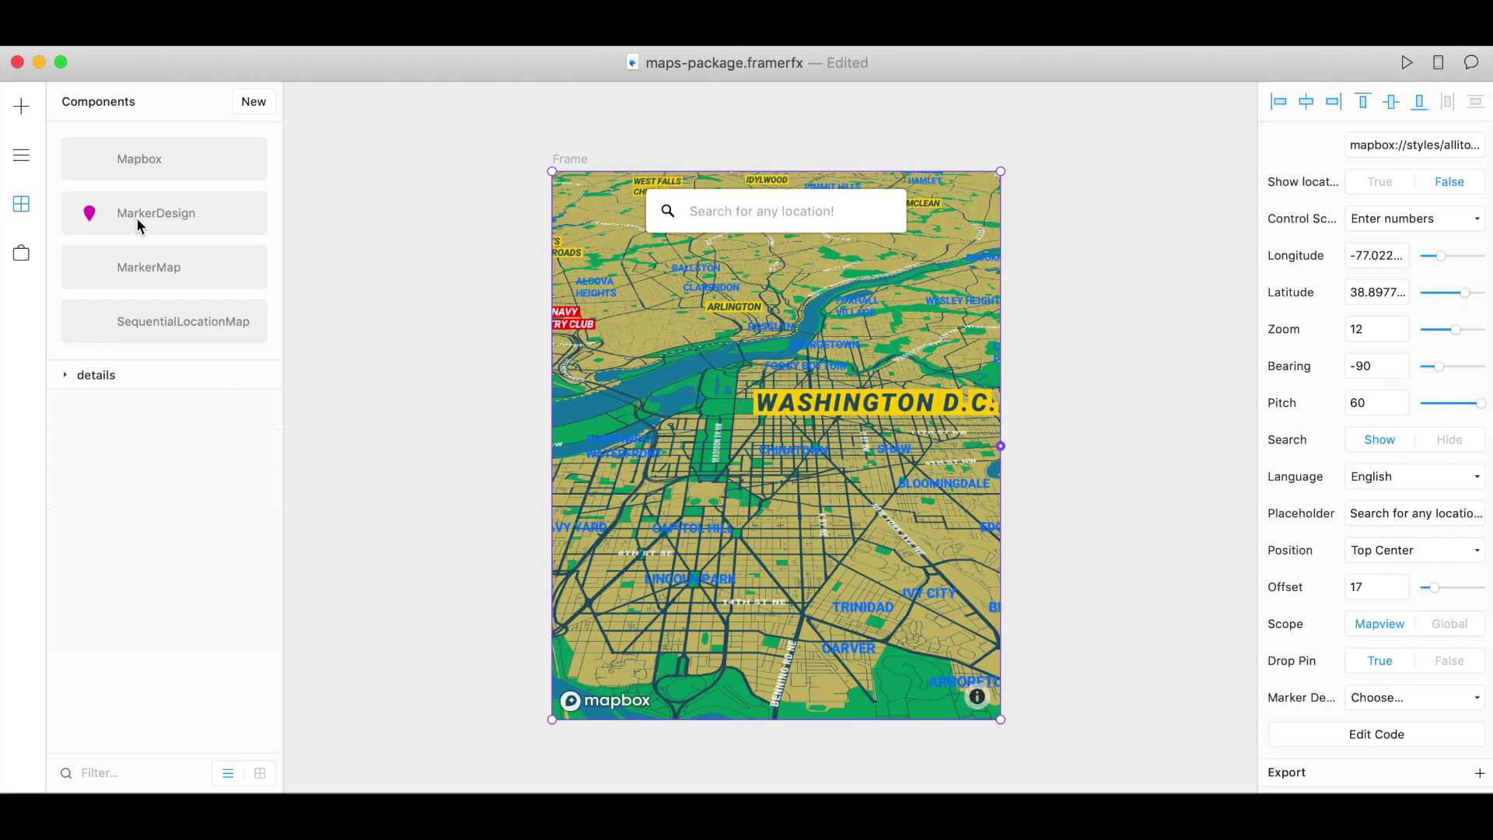
mouse_move(158, 223)
left_mouse_down()
mouse_move(488, 306)
mouse_move(430, 293)
left_mouse_up()
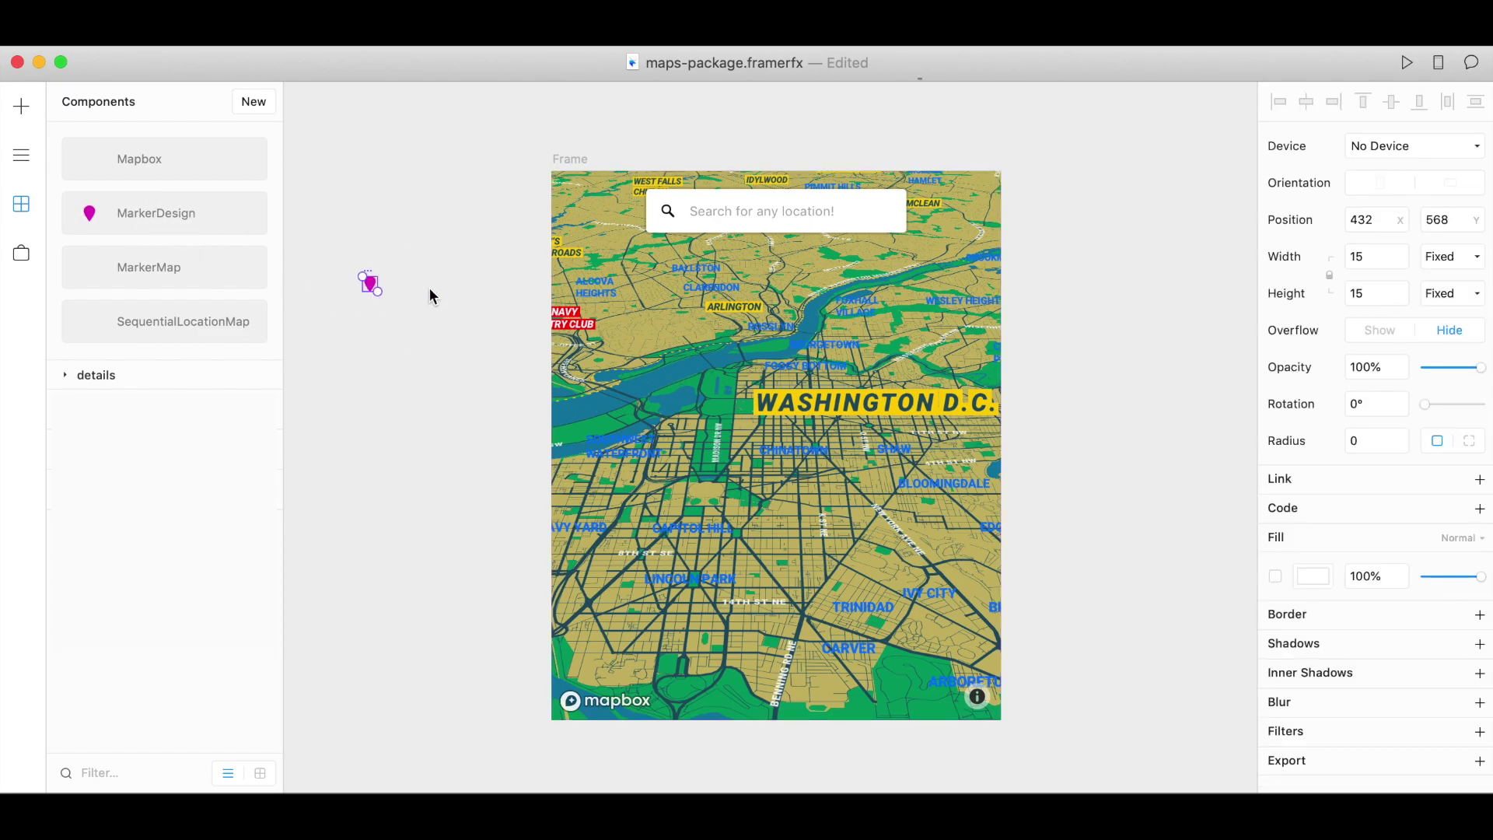
left_click(372, 285)
Step: Change the marker copy's path fill to light blue #55CCFF
left_click(371, 286)
double_click(372, 287)
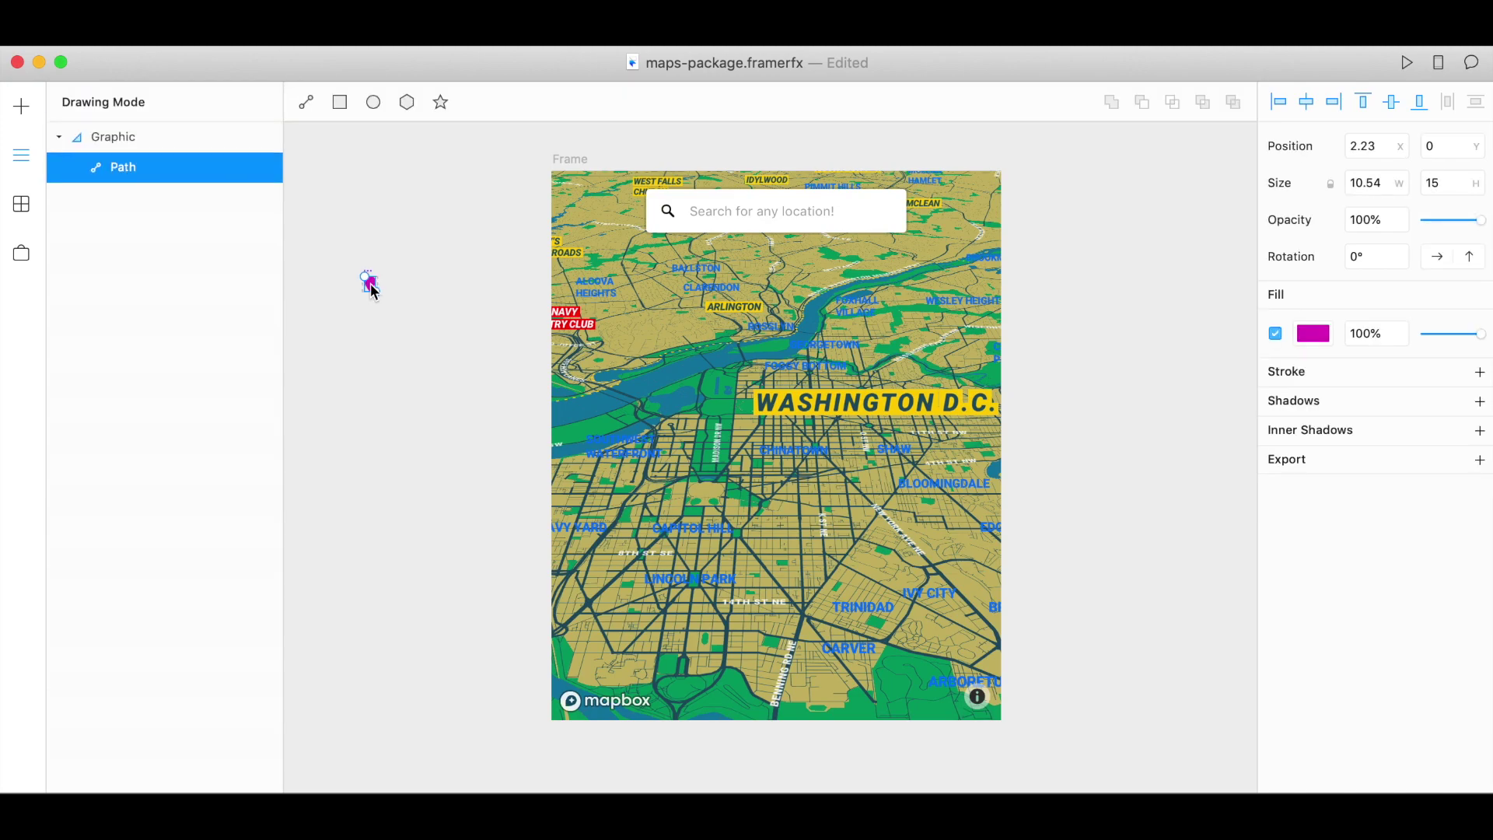
left_click(1319, 349)
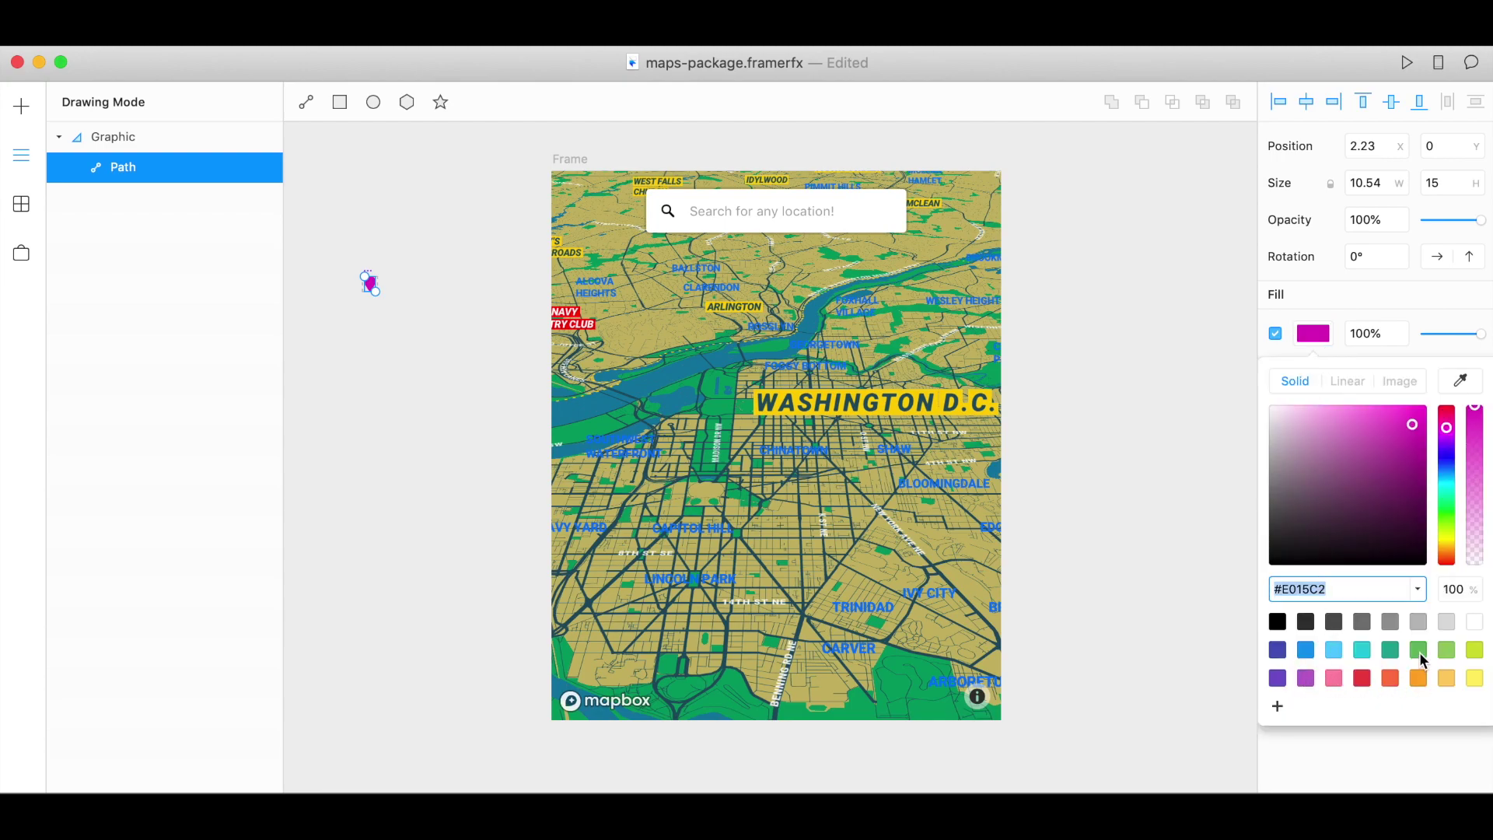
left_click(1334, 650)
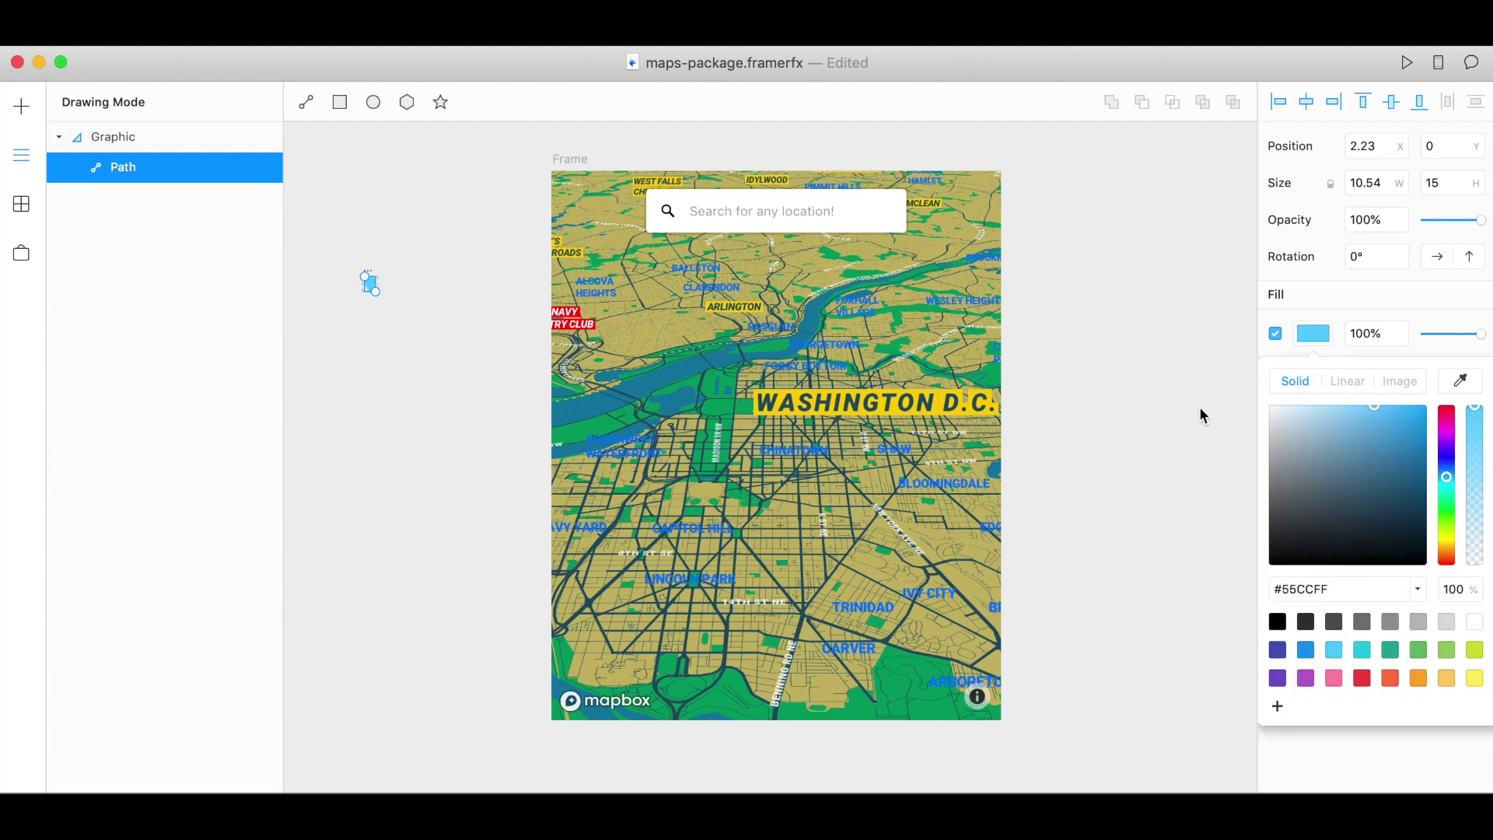
left_click(367, 280)
Step: Rename the marker copy to BlueMarker
double_click(133, 95)
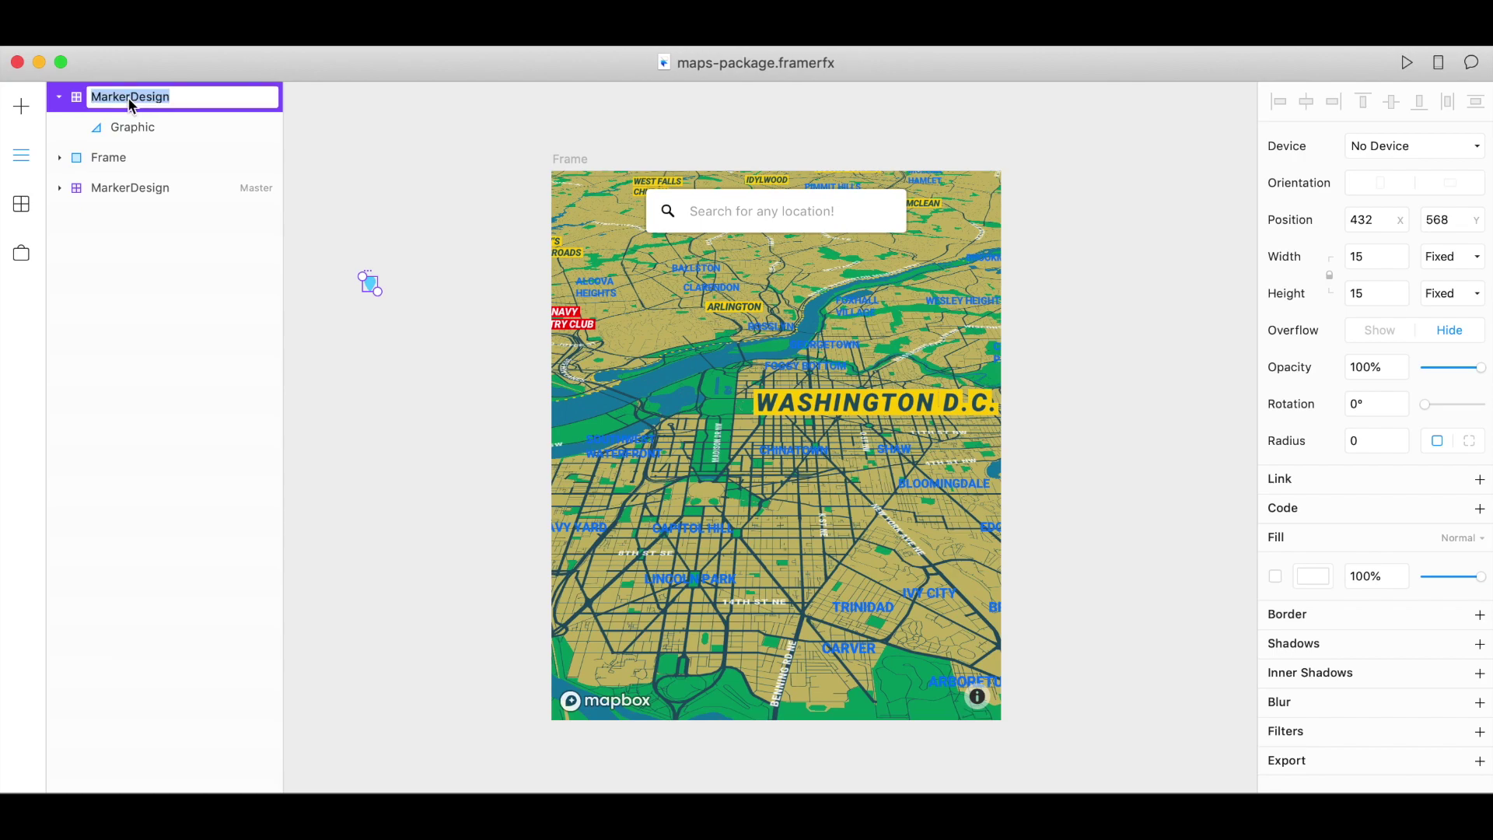
type("BlueMarker")
key("Return")
Step: Set the Mapbox map's Marker Design to BlueMarker and open the live preview
left_click(894, 350)
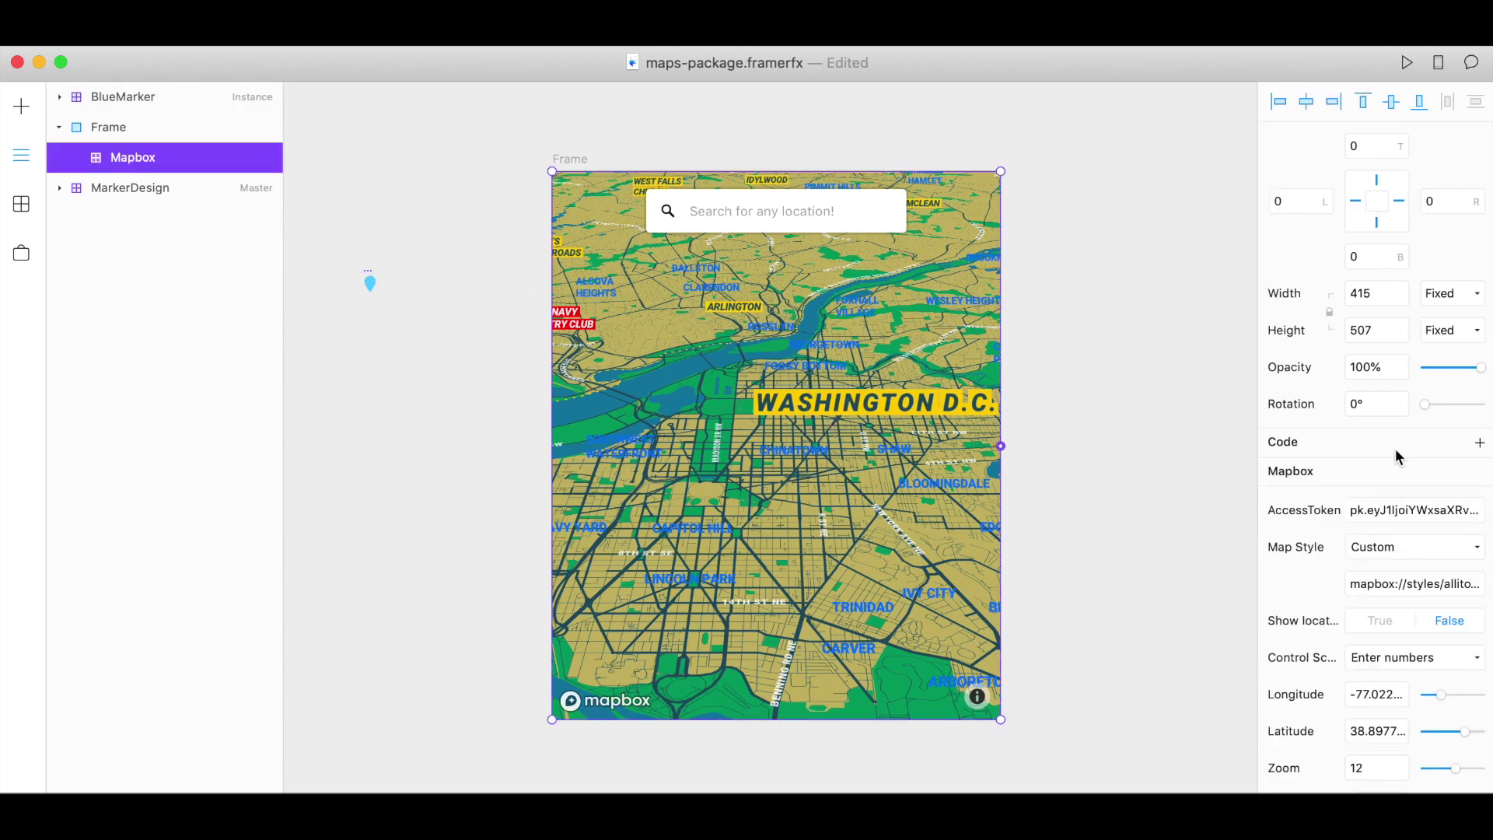
scroll(1394, 451, "down", 10)
left_click(1393, 698)
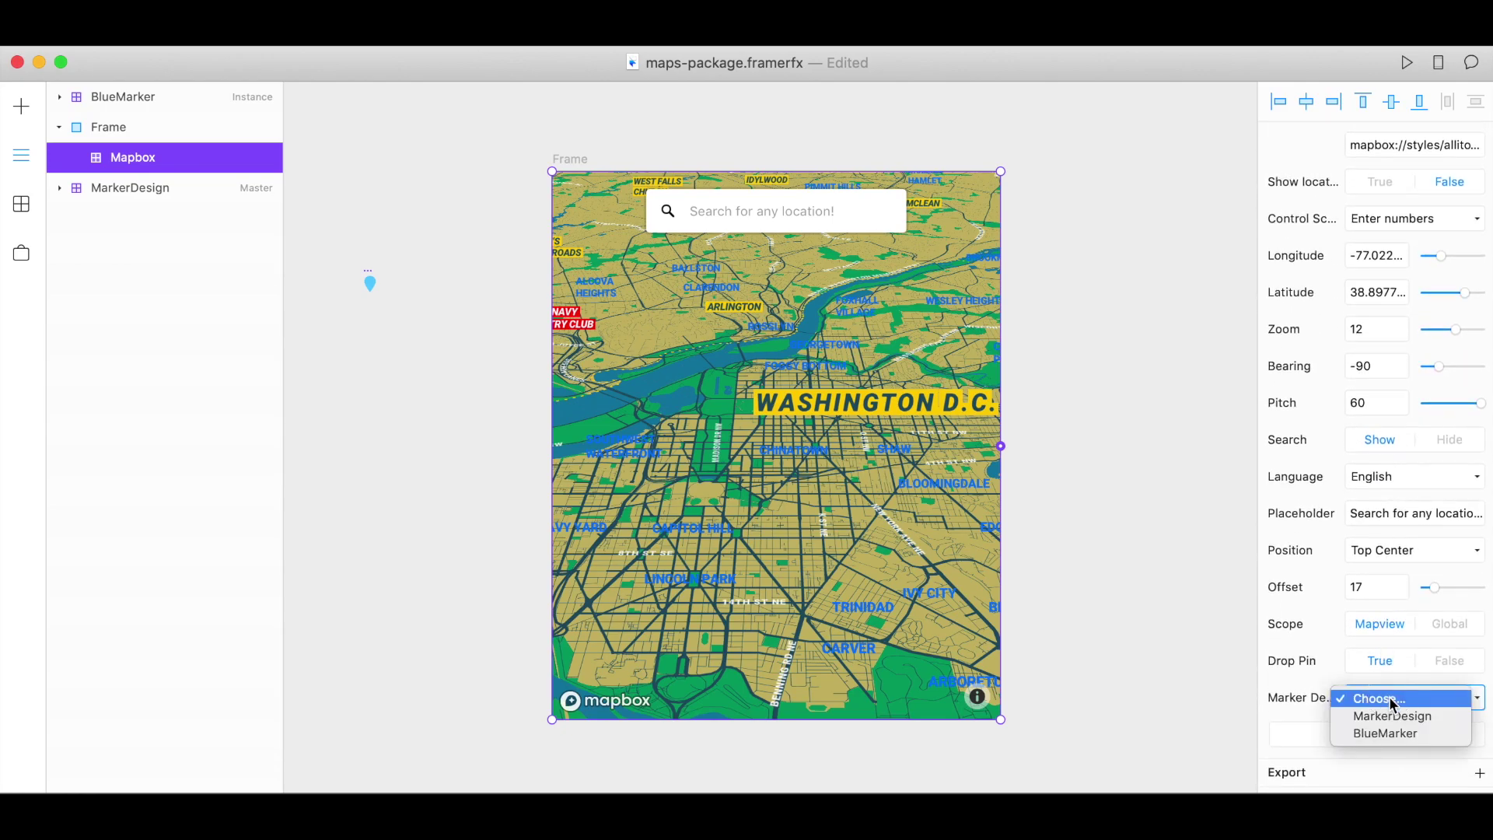
left_click(1412, 734)
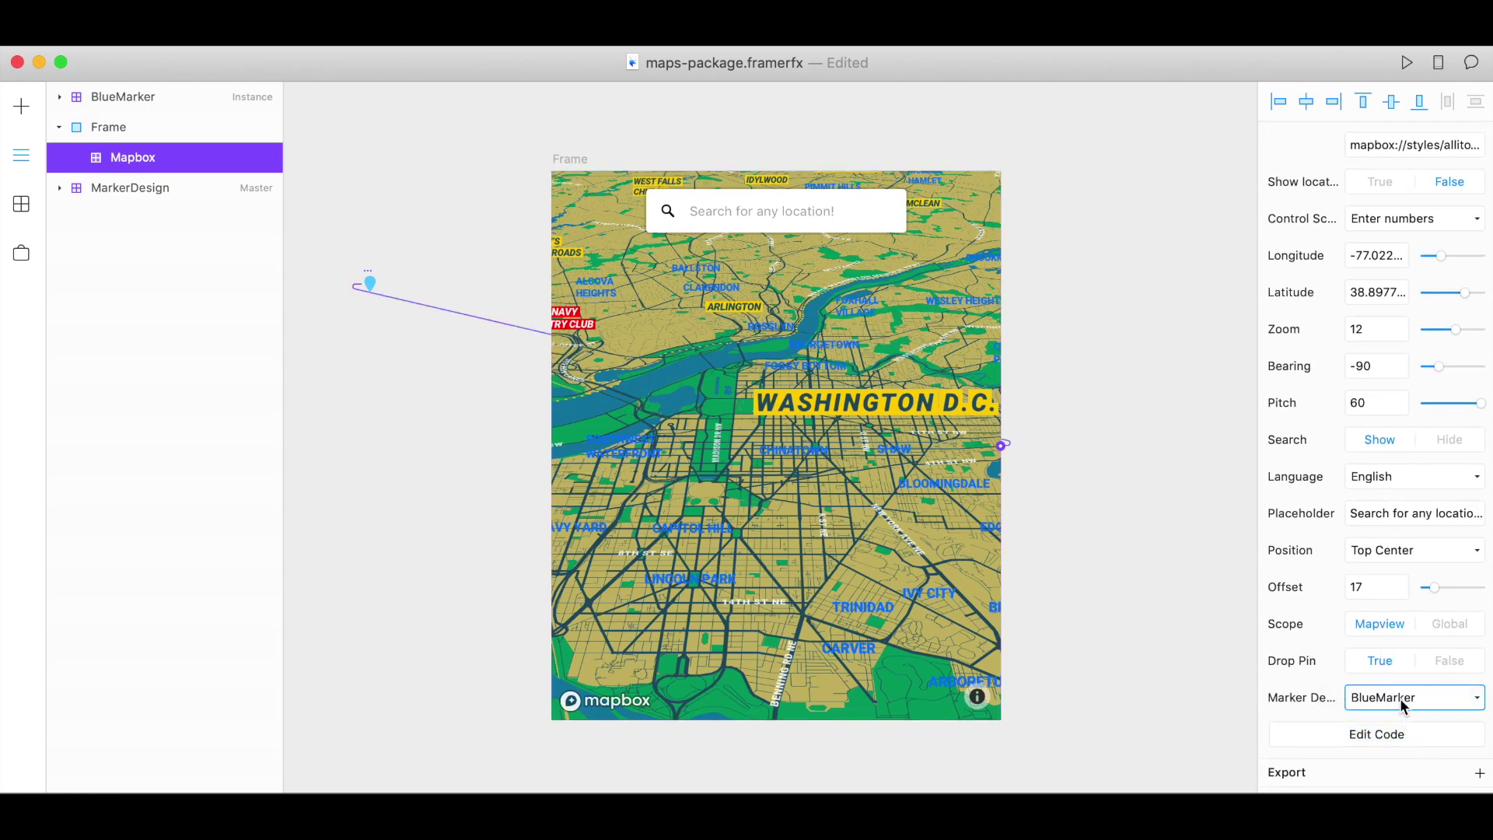
left_click(1406, 62)
left_click(1168, 135)
Step: Search 'na' in the preview, pick National Portrait Gallery to drop the blue pin, then close the preview
type("national port")
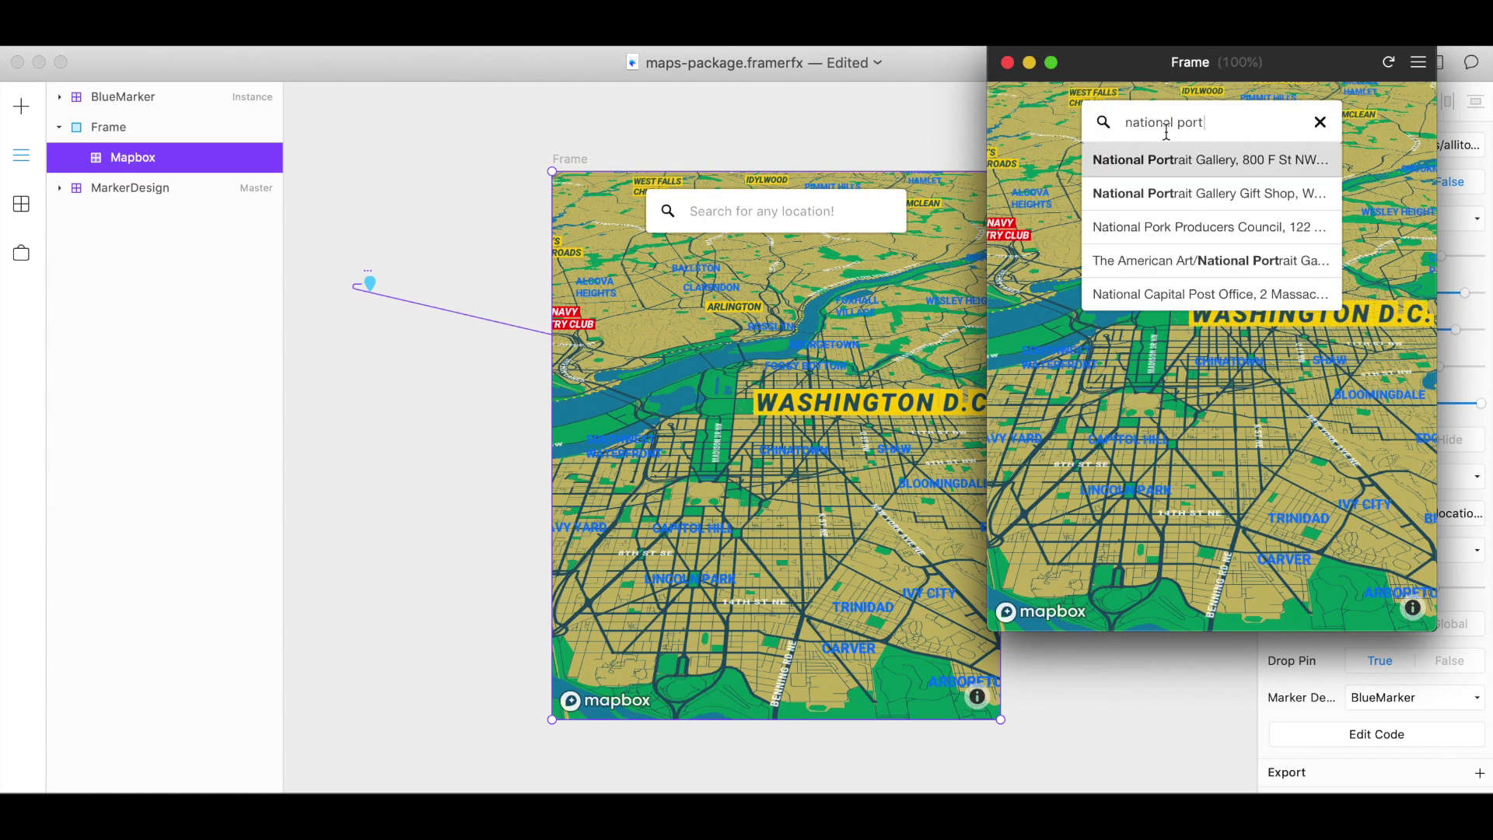
left_click(1163, 165)
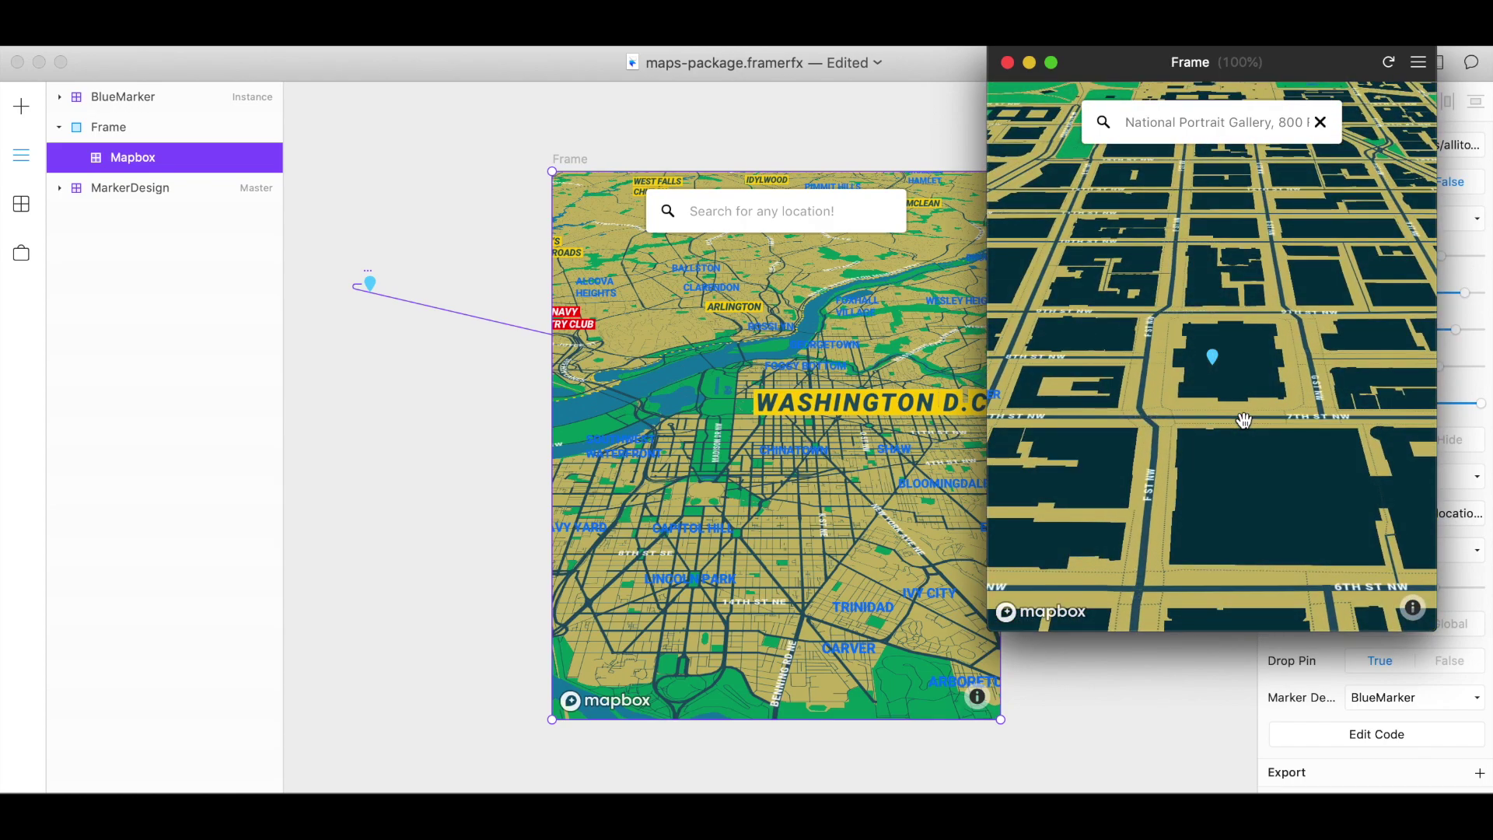
left_click(1006, 62)
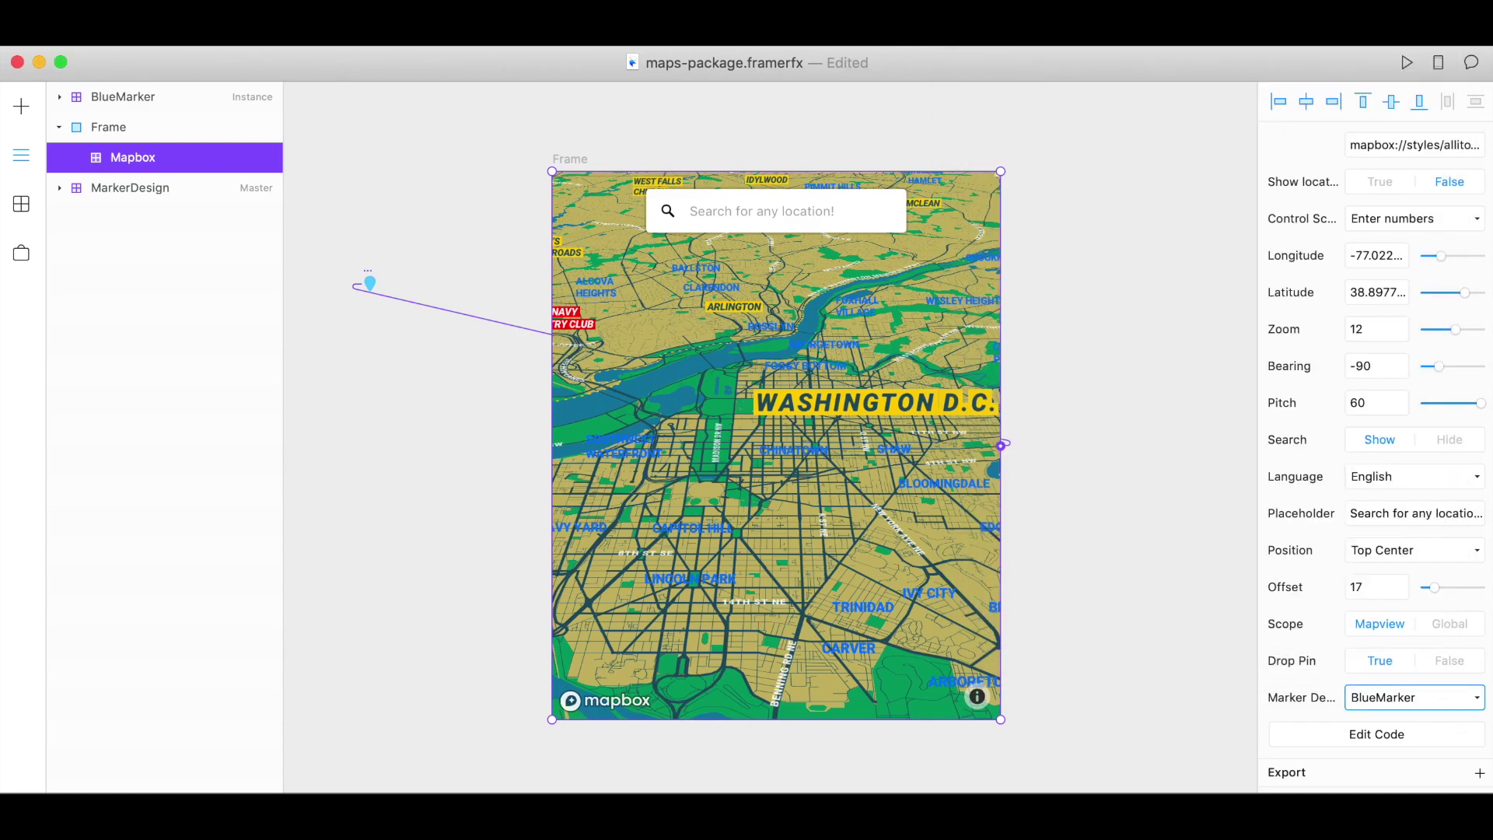
Step: Add the diamond image as a 49×49 frame named DiamondMarker, then select the Mapbox map's marker options
left_click_drag(1489, 405, 416, 447)
left_click_drag(520, 333, 460, 392)
double_click(123, 99)
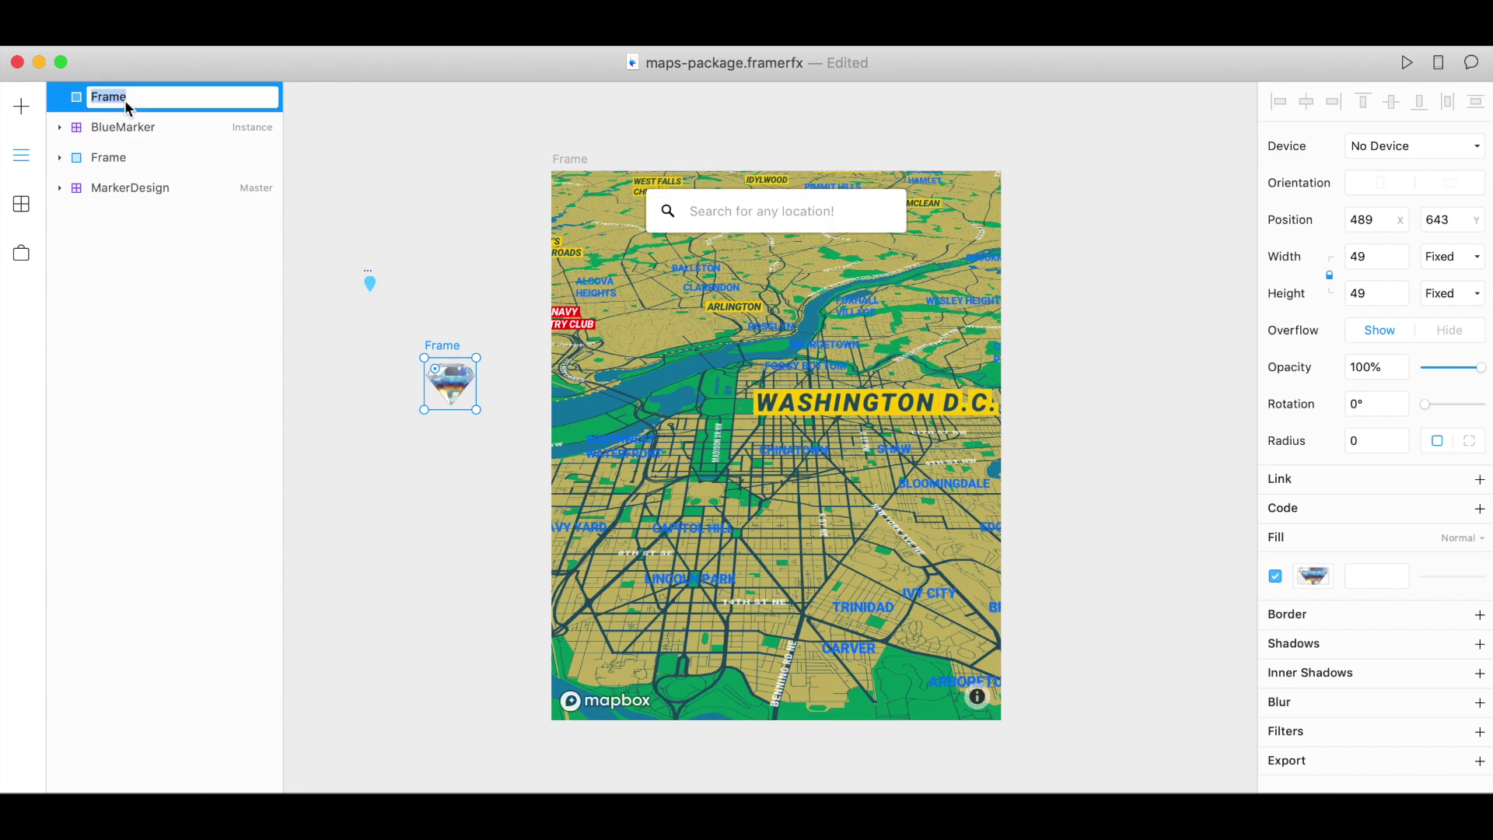
type("DiamondMarker")
key("Return")
left_click(699, 378)
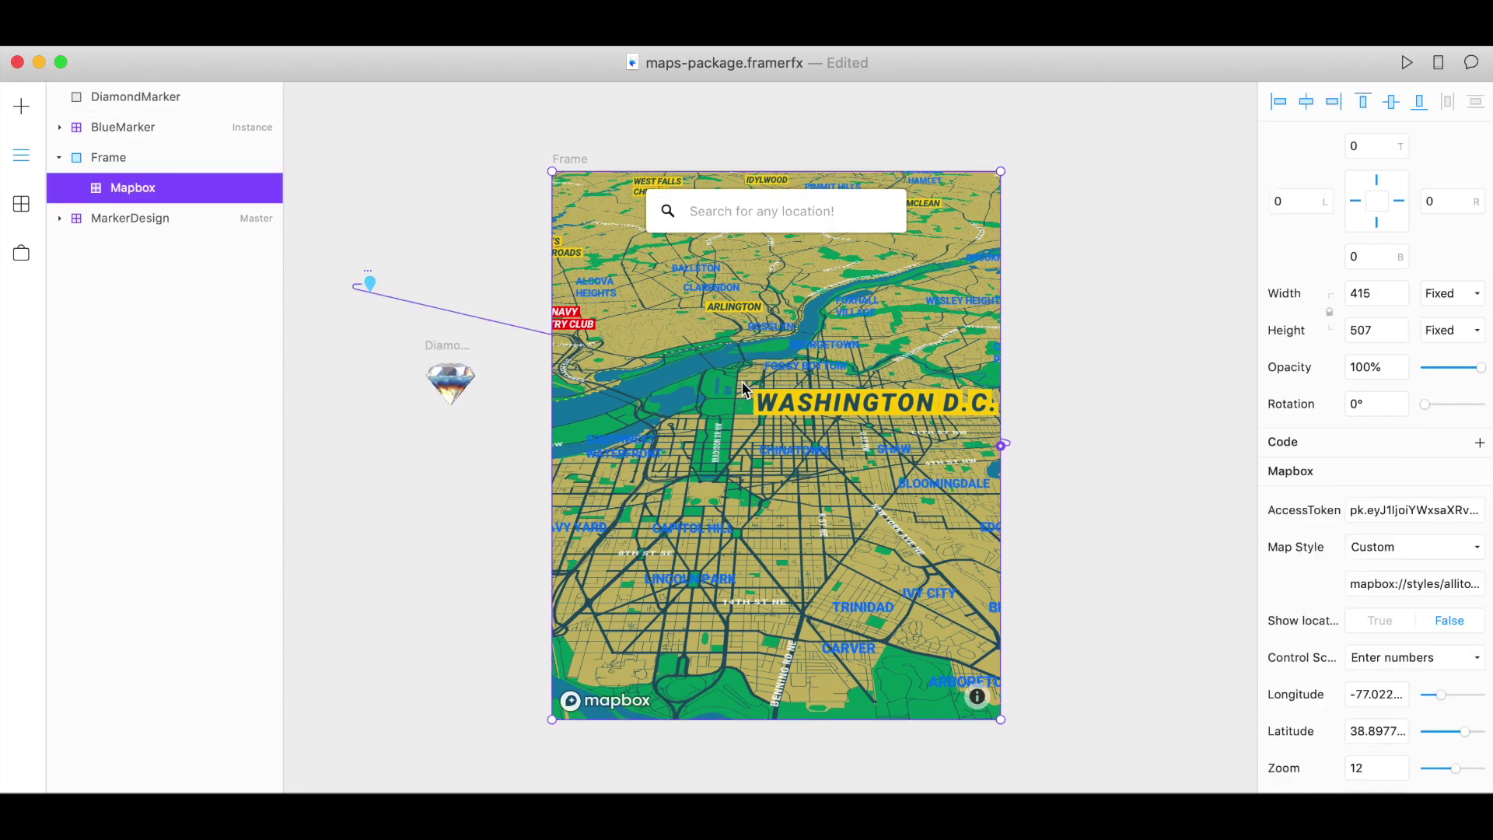
scroll(1369, 483, "down", 10)
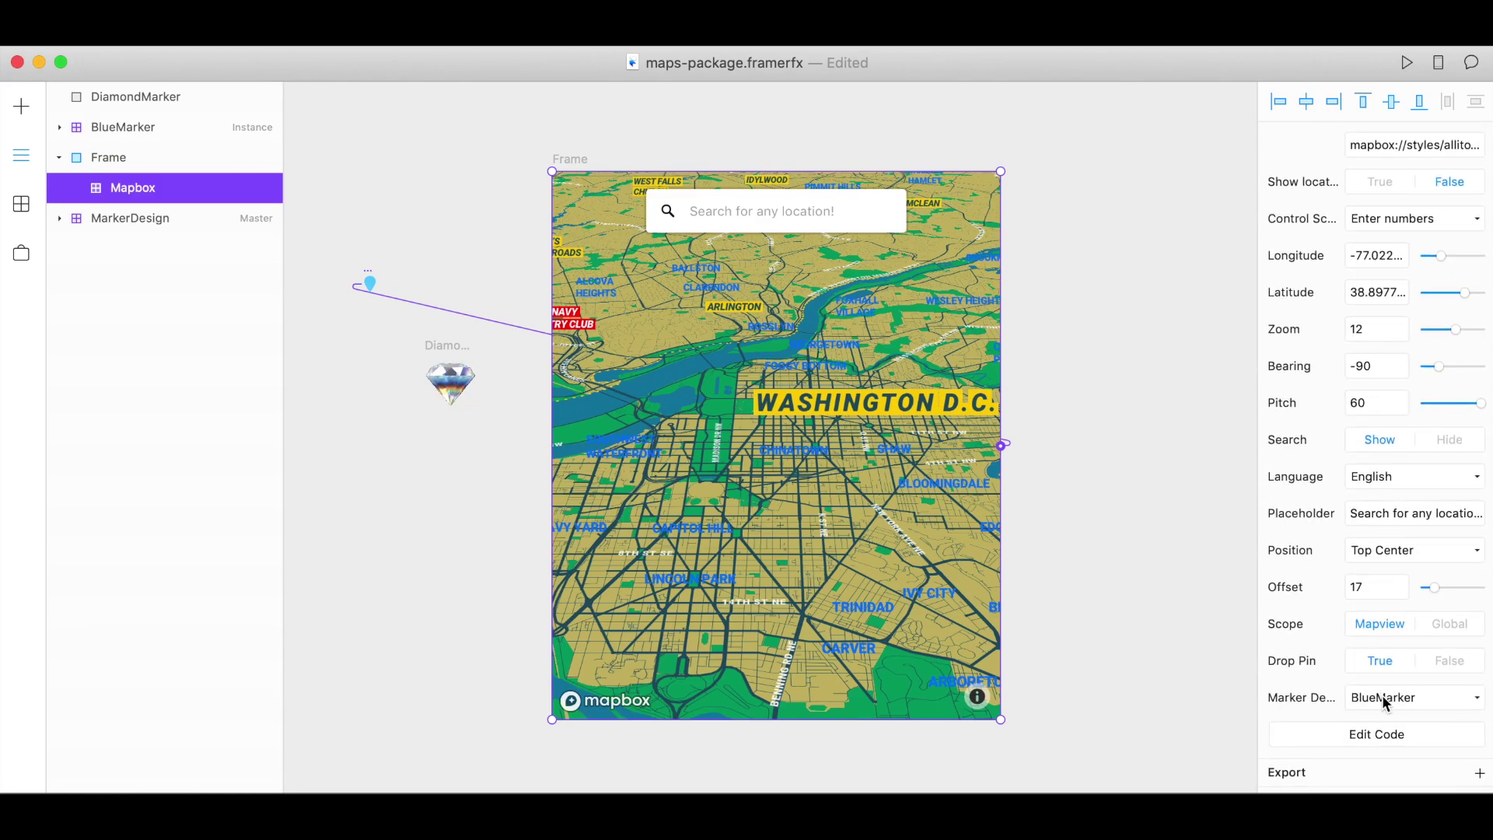
left_click(1385, 697)
Step: Use DiamondMarker as the pin, preview a 'National Port' search to National Portrait Gallery, and save
left_click(1388, 716)
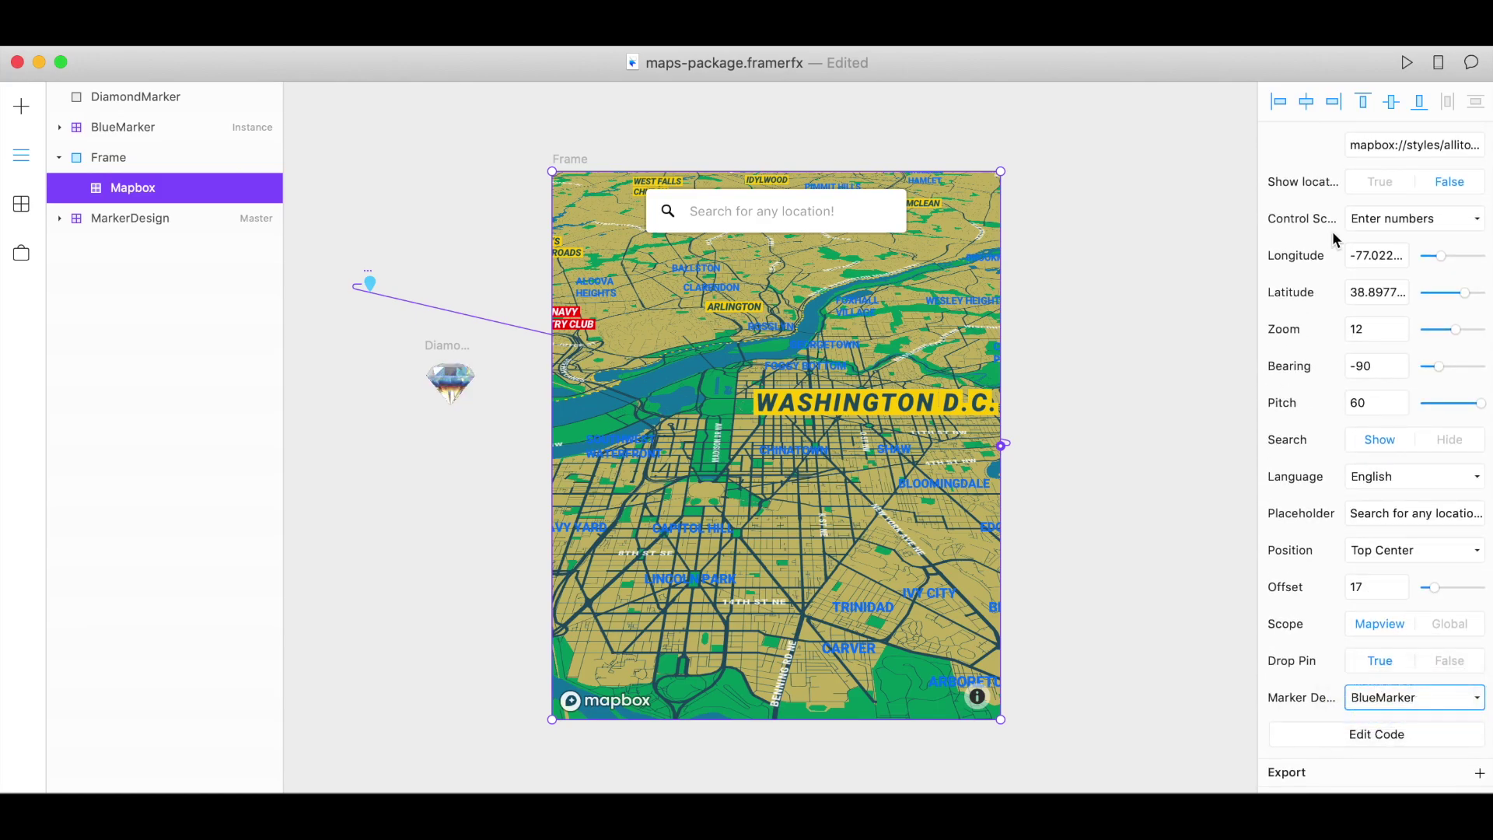
left_click(1407, 64)
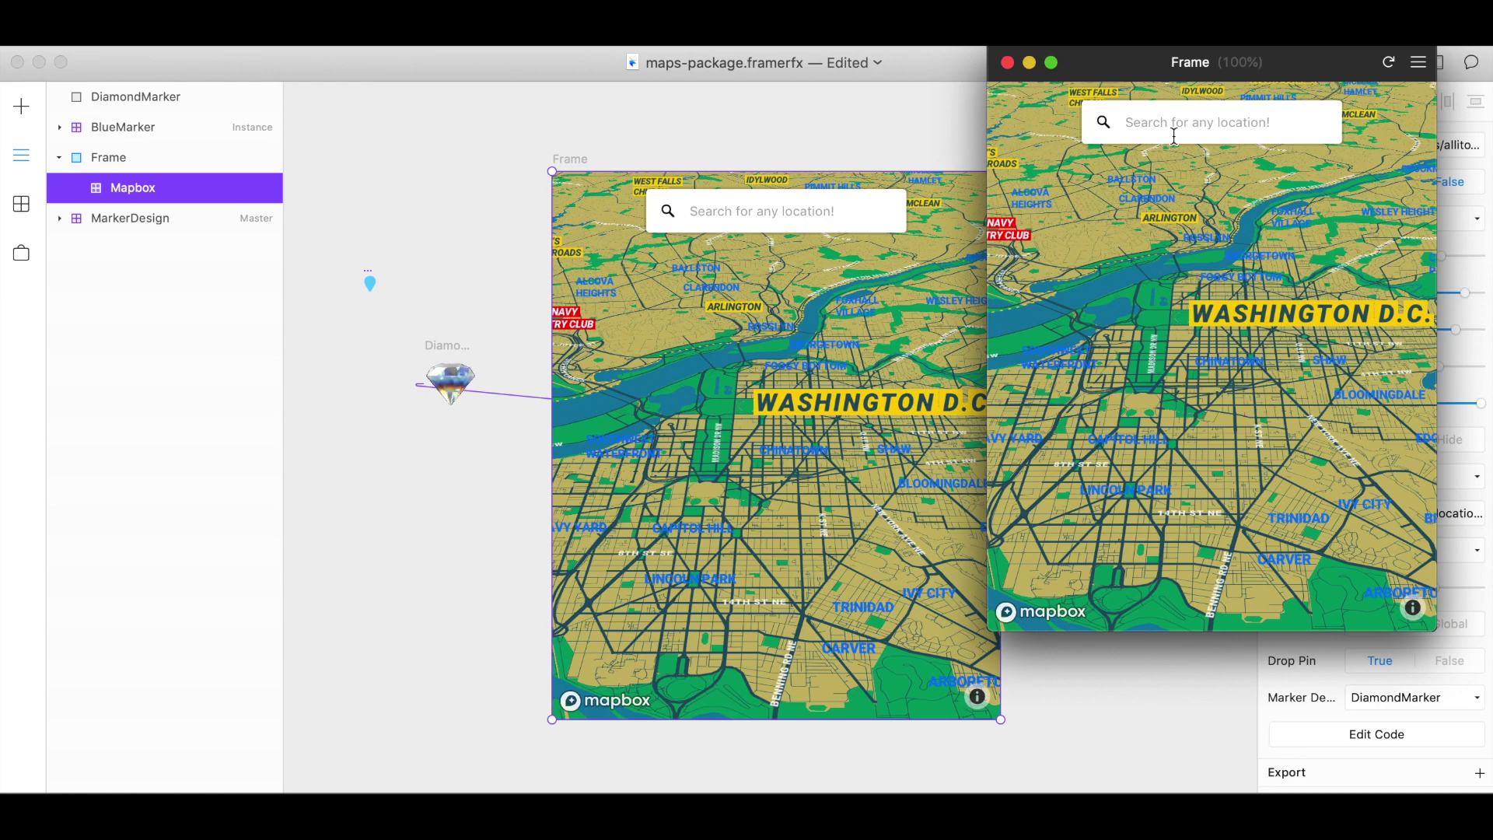
type("Nationa")
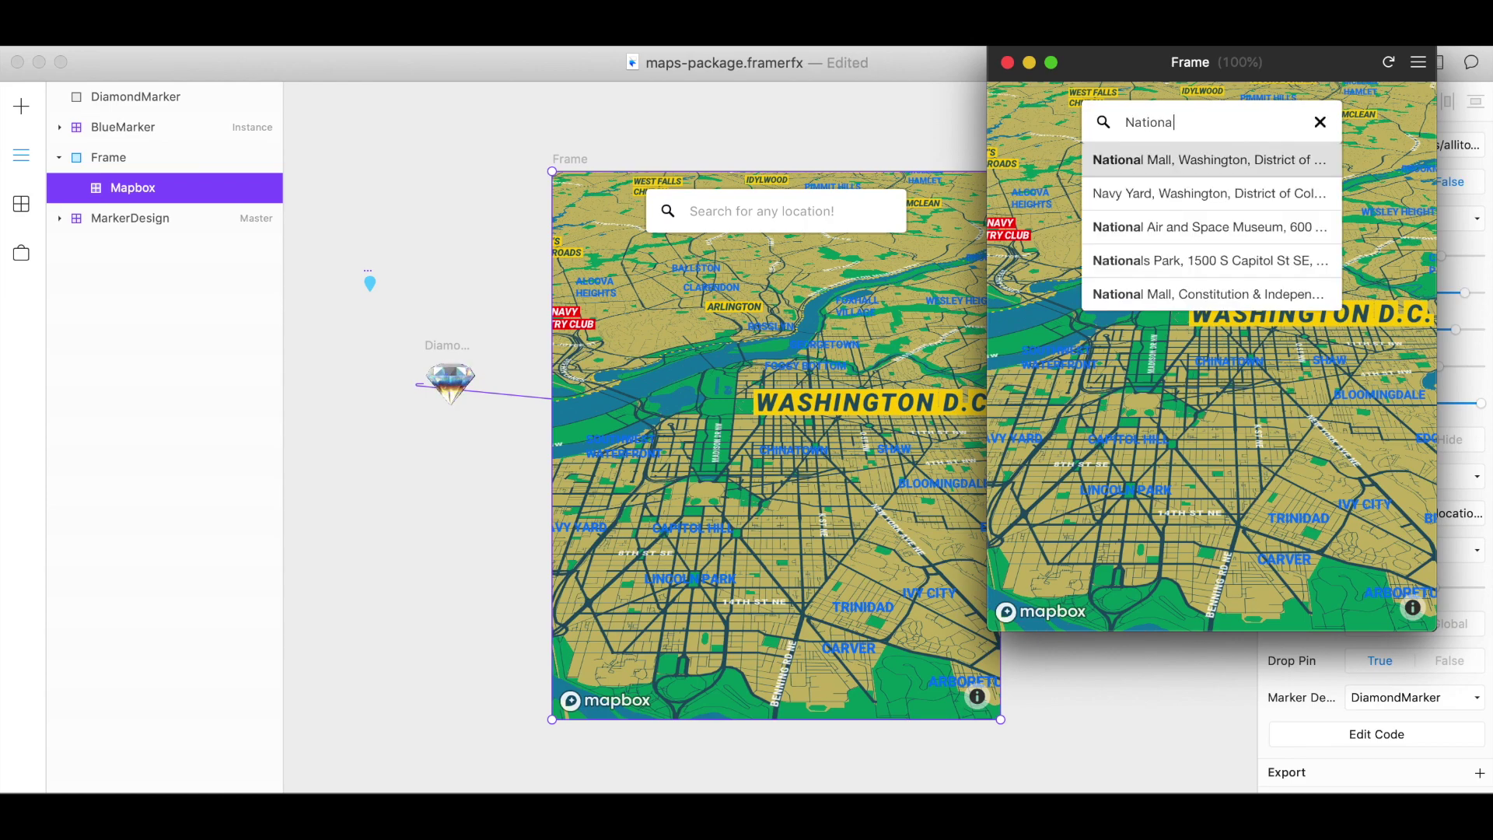
type("l Port")
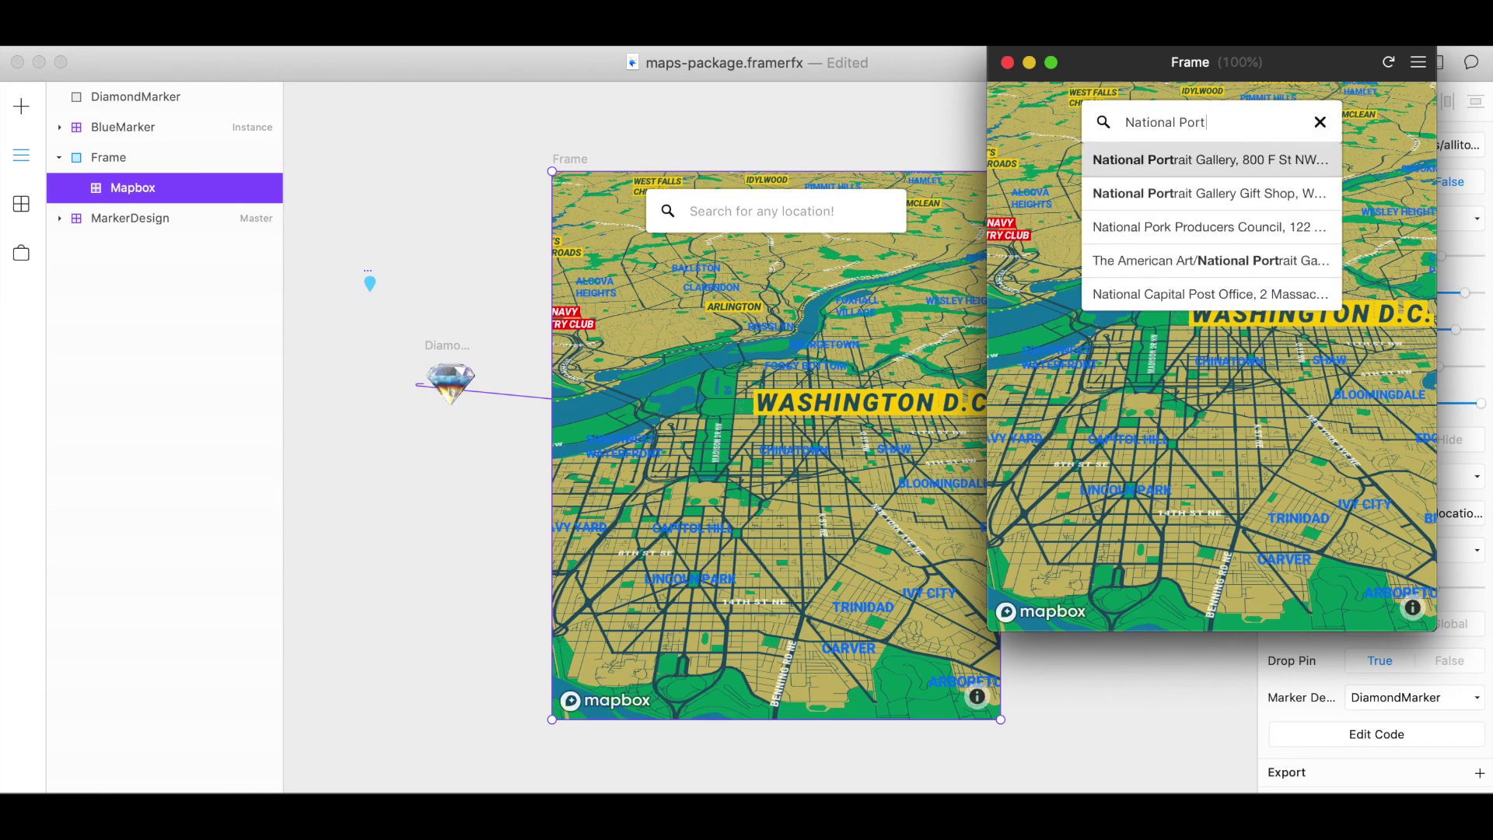
left_click(1192, 163)
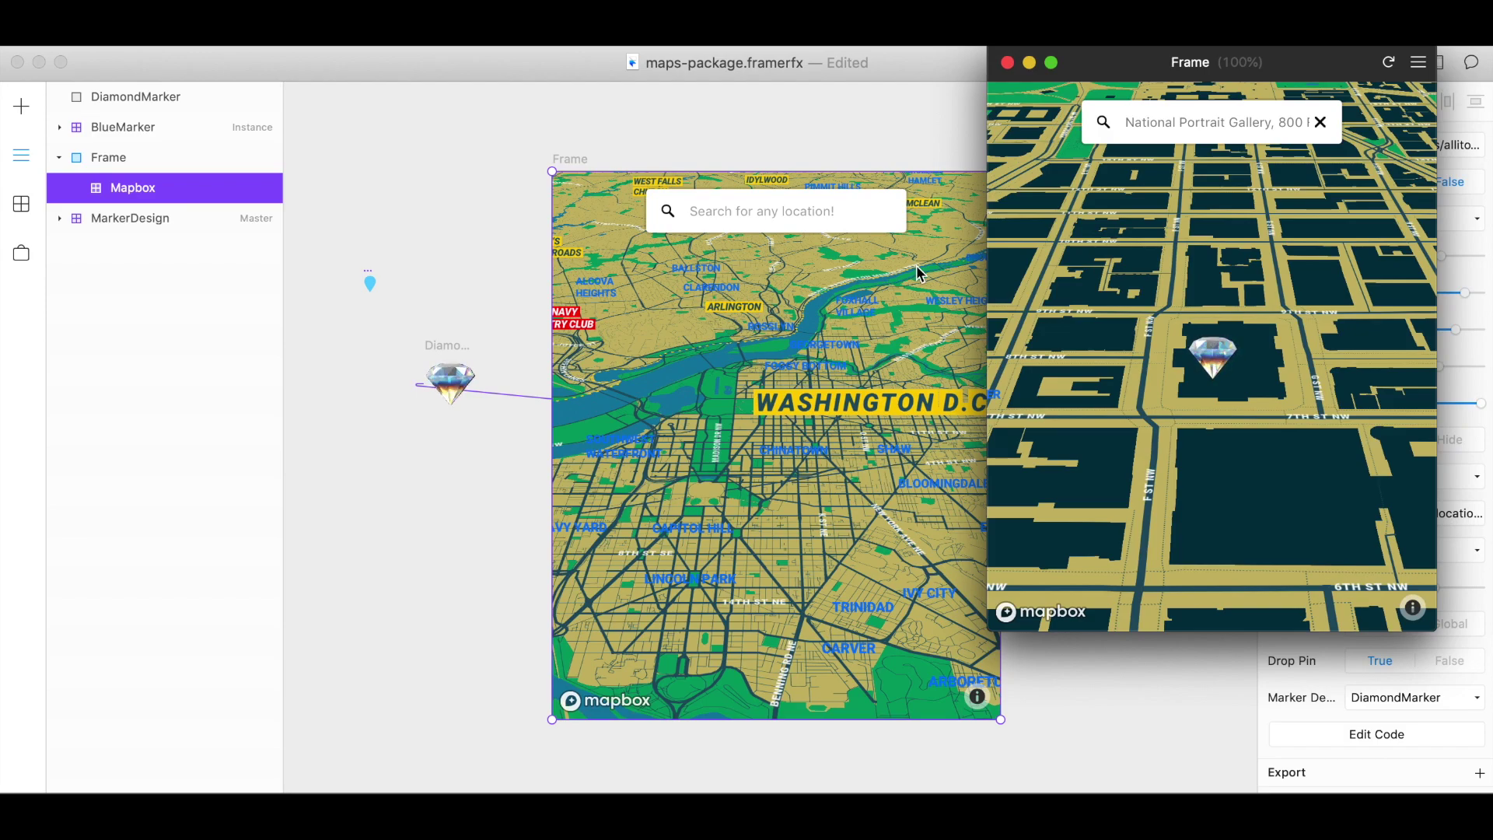
key("super+s")
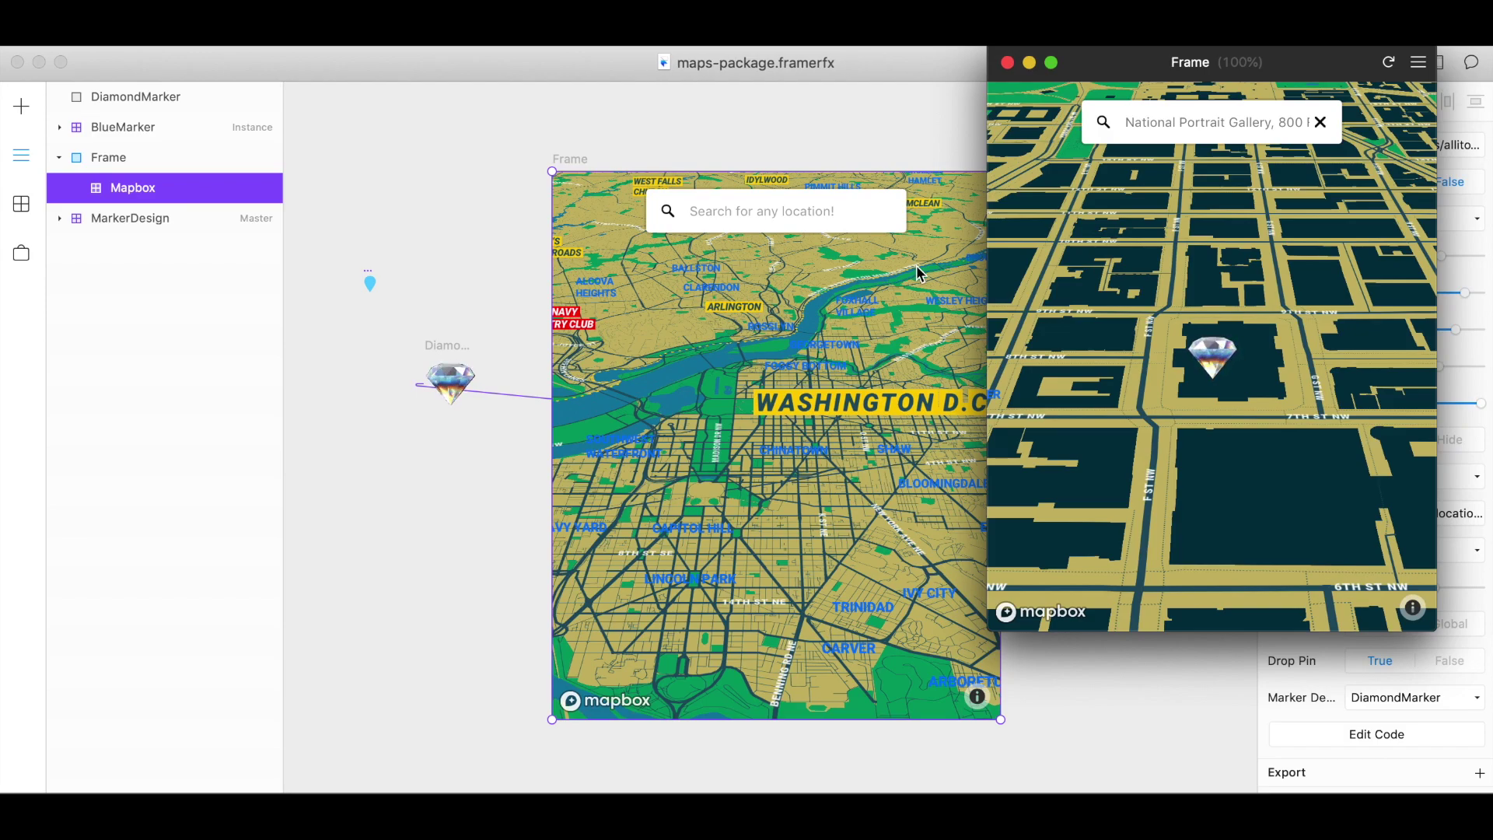